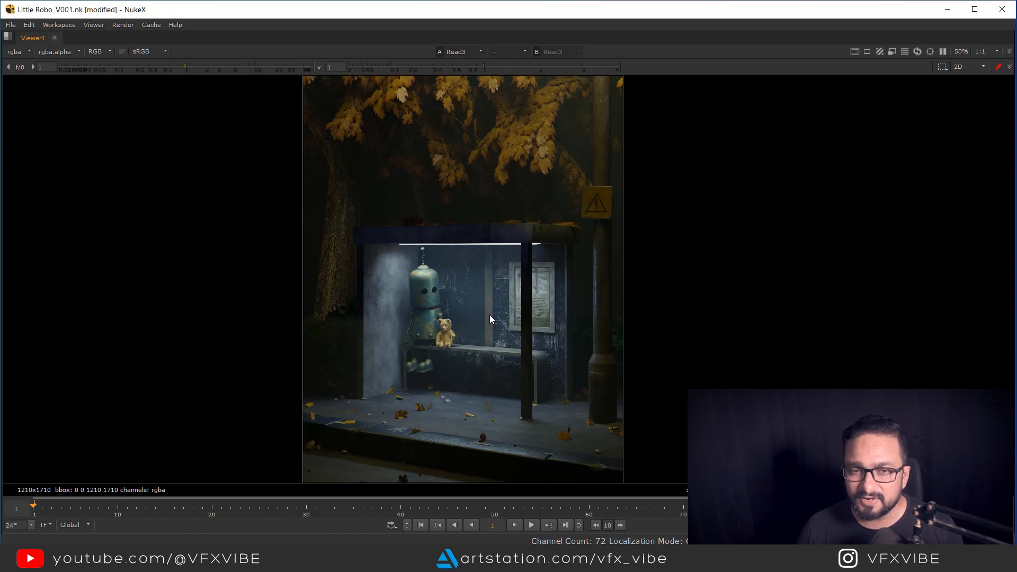
# View the Light_passes.exr read node, check its AO layer, and return the viewer to the rgba layer.
pyautogui.scroll(-2, 484, 305)
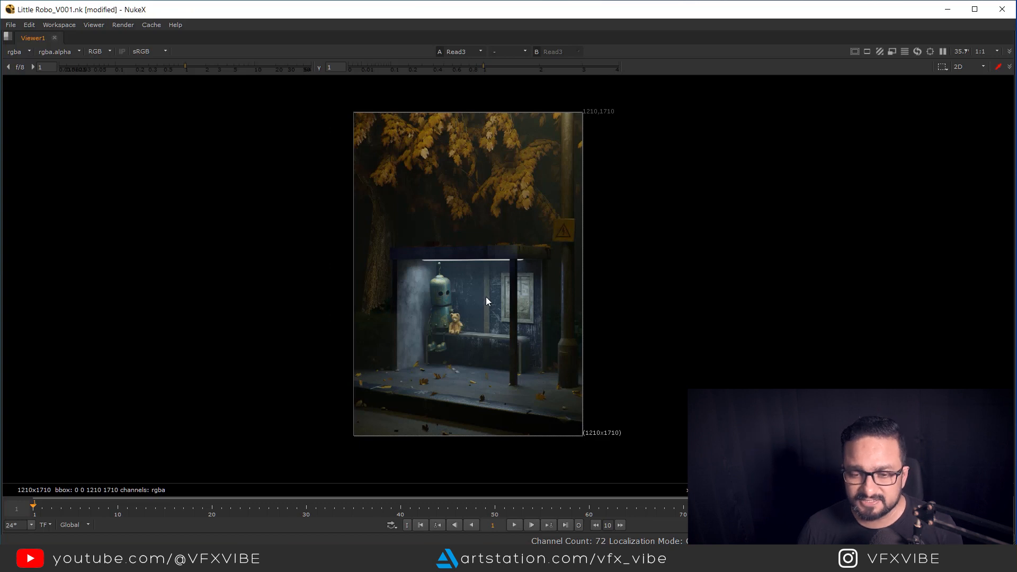
pyautogui.press('space')
pyautogui.click(466, 408)
pyautogui.press('1')
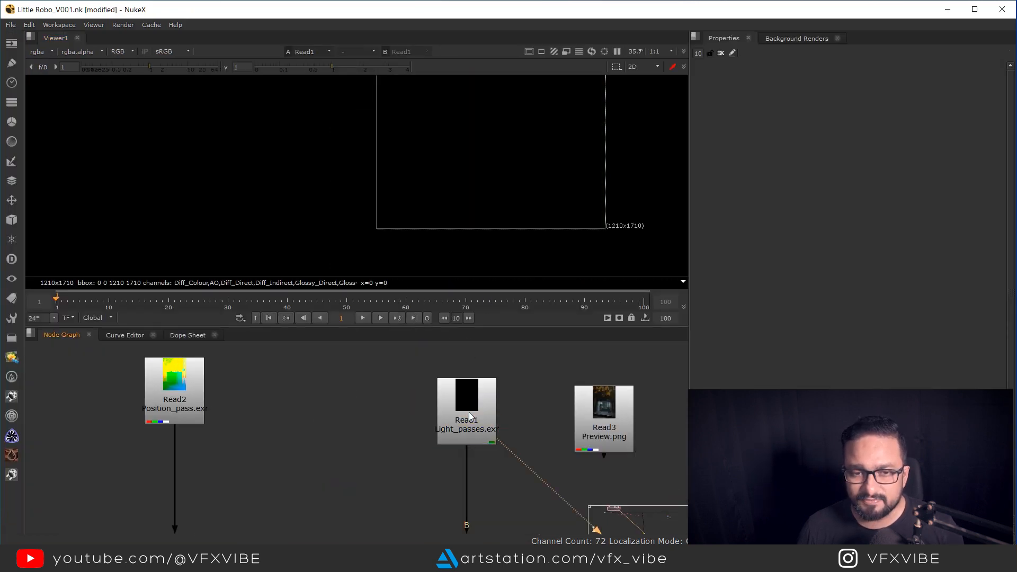
pyautogui.click(39, 52)
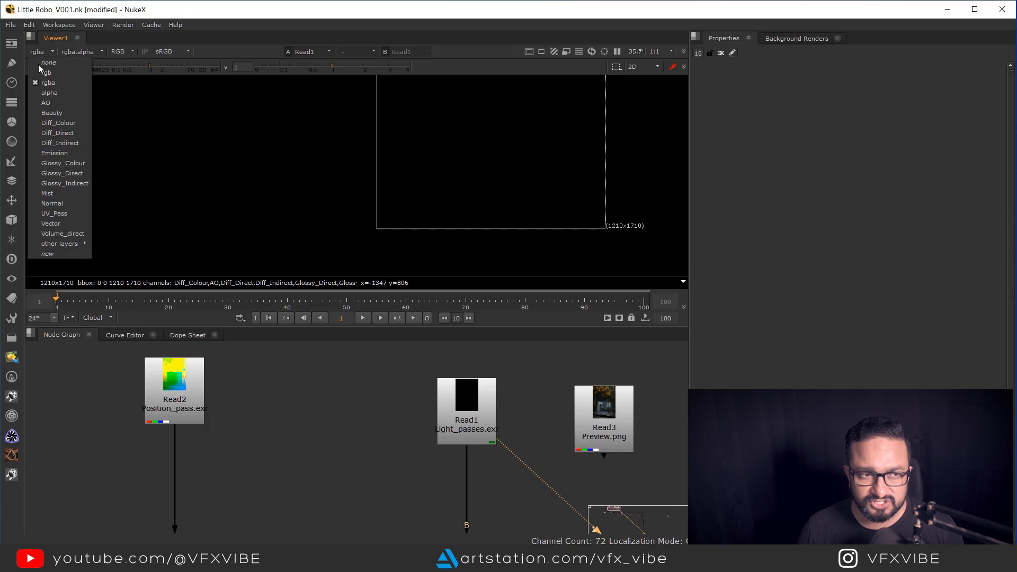
pyautogui.click(53, 102)
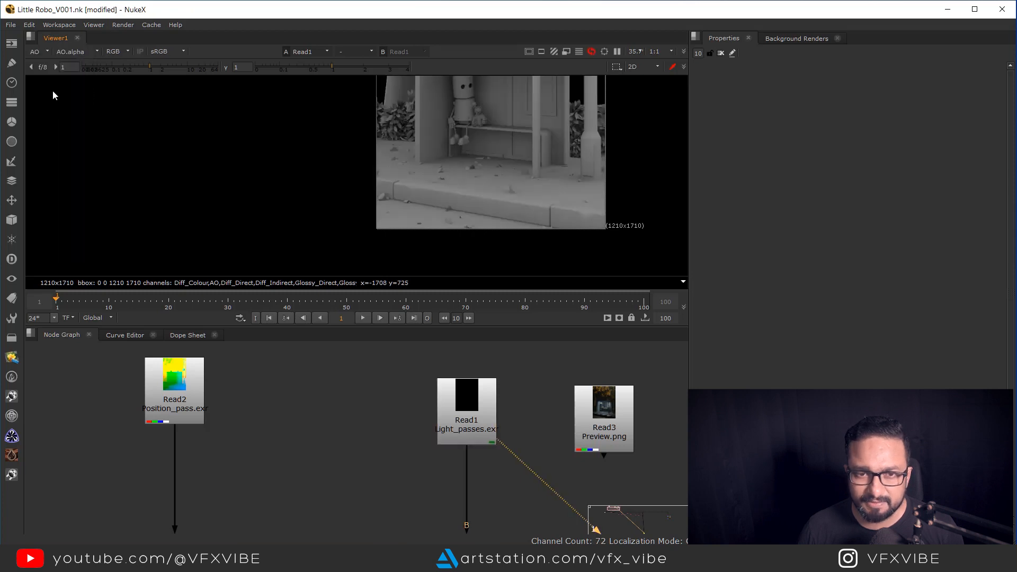
pyautogui.click(37, 53)
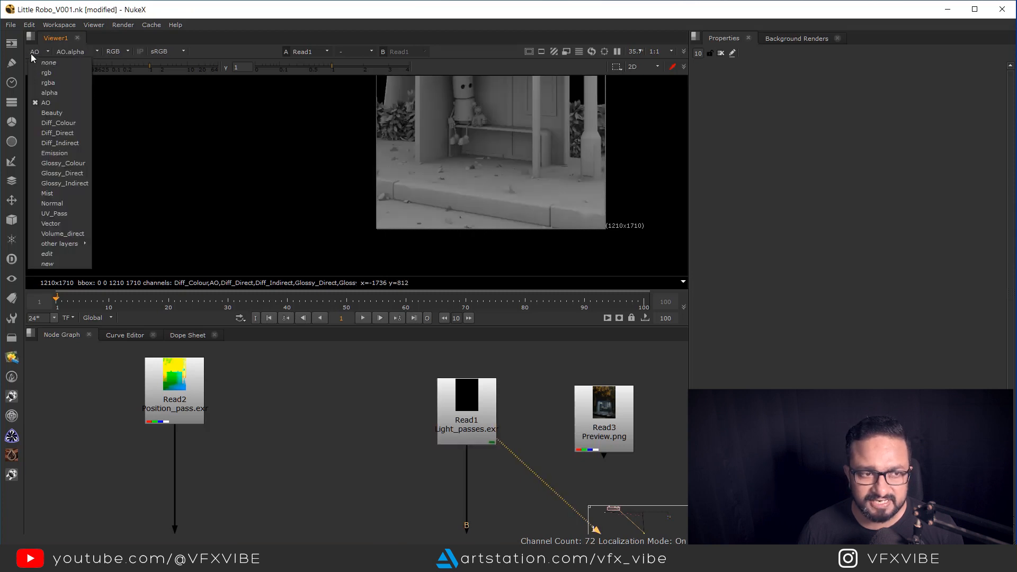
pyautogui.click(51, 83)
# View the Position_pass.exr read node in the viewer.
pyautogui.moveTo(278, 418); pyautogui.dragTo(323, 426, button='middle')
pyautogui.click(242, 408)
pyautogui.press('1')
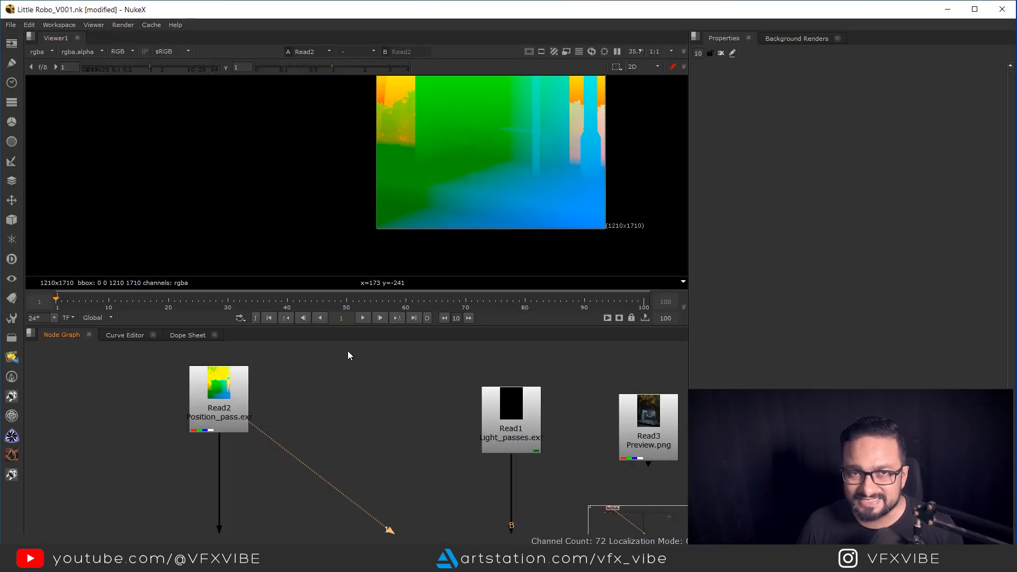
# View the Light_passes.exr read node and the Copy1 node that copies the position pass into the PP channels.
pyautogui.scroll(-4, 331, 407)
pyautogui.scroll(5, 293, 381)
pyautogui.scroll(-3, 419, 424)
pyautogui.moveTo(422, 449); pyautogui.dragTo(365, 423, button='middle')
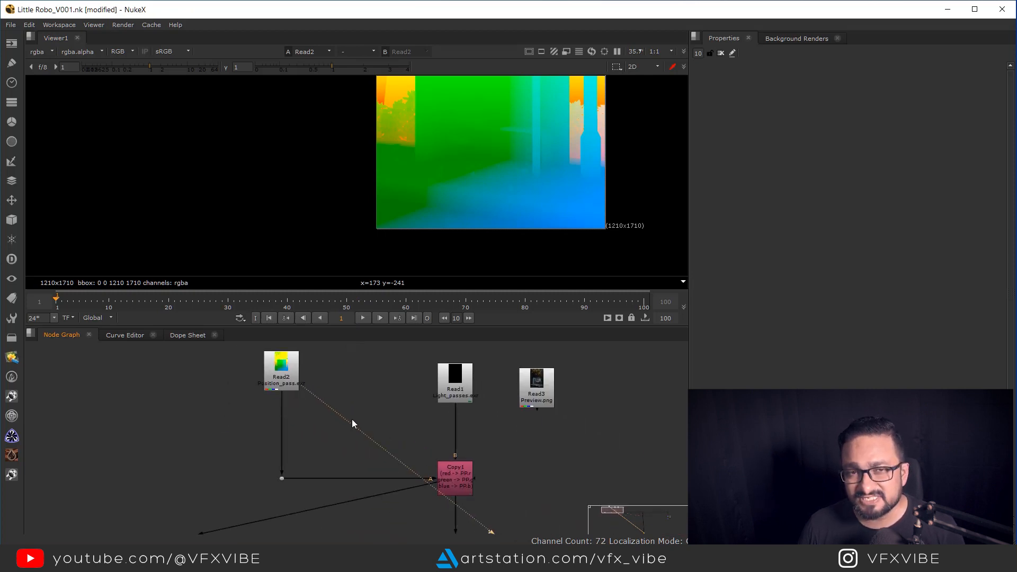
pyautogui.scroll(2, 454, 394)
pyautogui.click(454, 393)
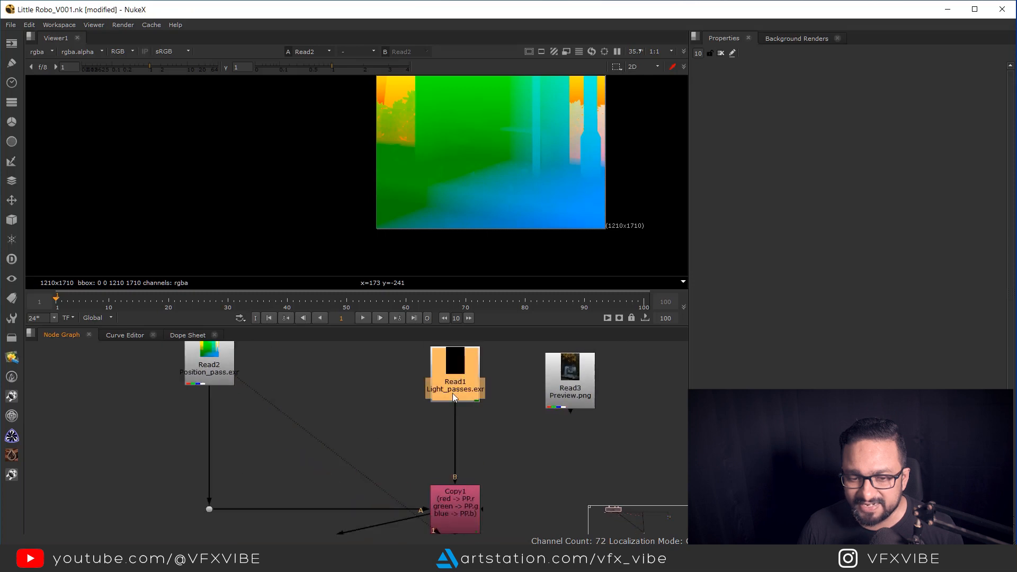
pyautogui.press('1')
pyautogui.scroll(5, 484, 415)
pyautogui.click(459, 456)
pyautogui.press('1')
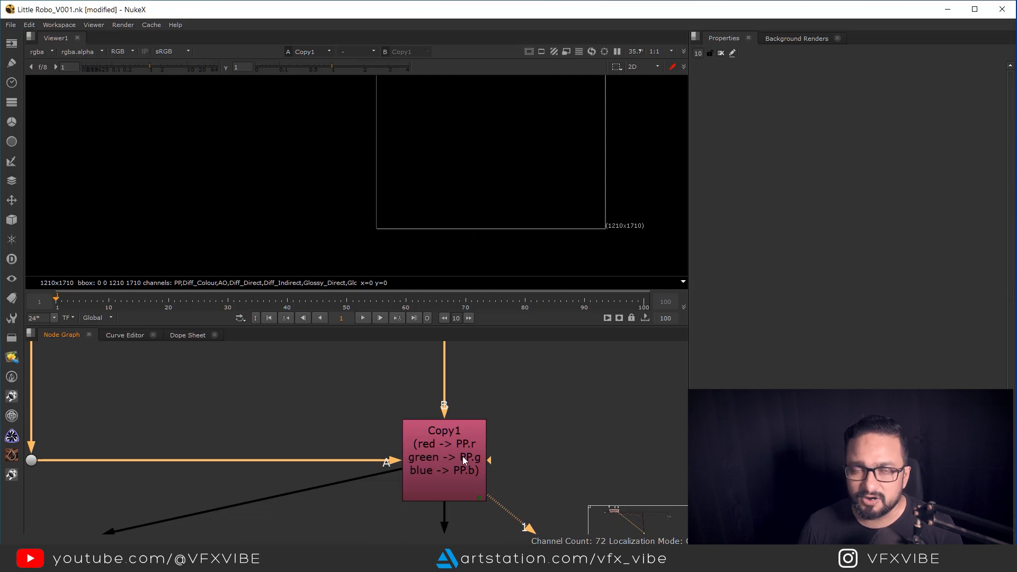
# View the Diff_Colour shuffle node and fit its whole image in the viewer.
pyautogui.scroll(-6, 462, 456)
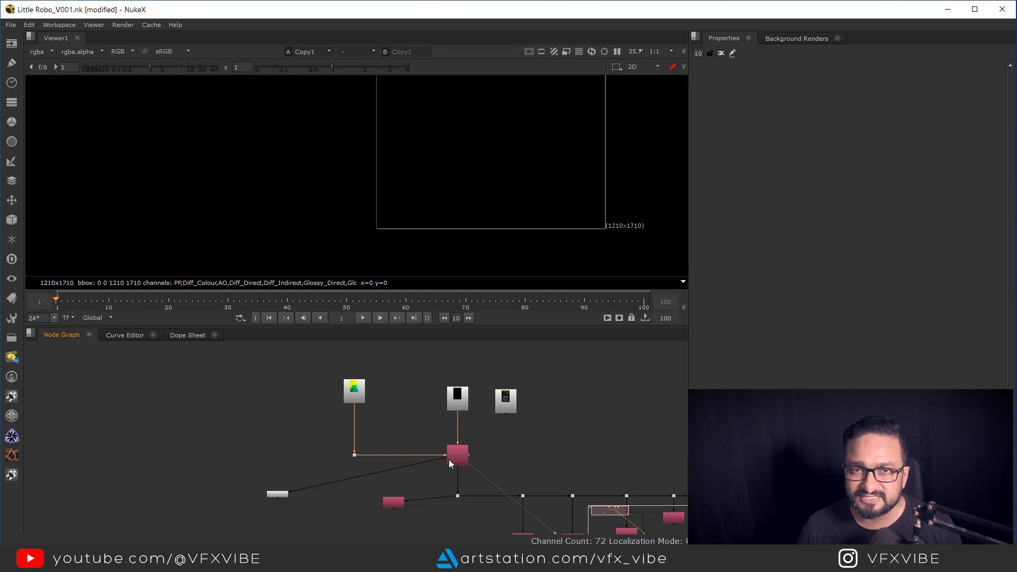
pyautogui.moveTo(451, 459); pyautogui.dragTo(212, 373, button='middle')
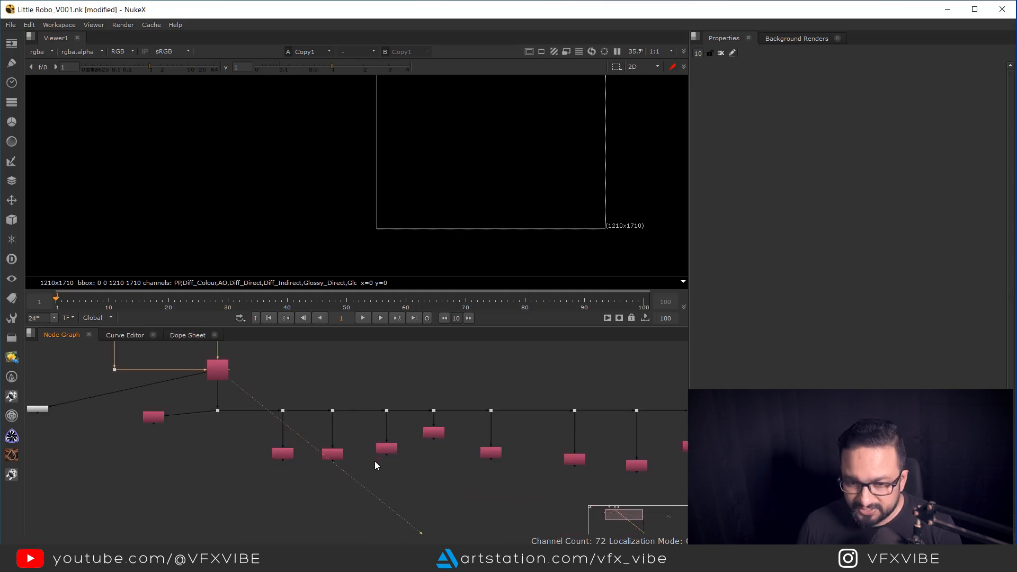
pyautogui.moveTo(485, 467); pyautogui.dragTo(537, 446, button='middle')
pyautogui.scroll(3, 309, 442)
pyautogui.scroll(3, 309, 442)
pyautogui.click(337, 419)
pyautogui.press('1')
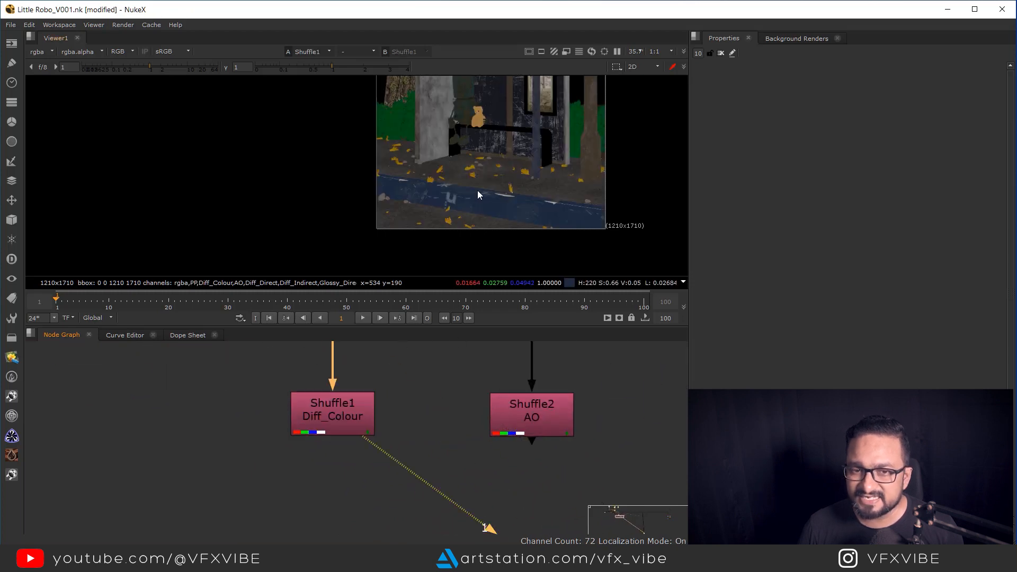
pyautogui.press('f')
# View the AO, Diff_Direct and Diff_Indirect shuffle nodes one after another.
pyautogui.click(542, 423)
pyautogui.press('1')
pyautogui.moveTo(606, 422); pyautogui.dragTo(401, 439, button='middle')
pyautogui.scroll(-3, 411, 430)
pyautogui.click(419, 425)
pyautogui.press('1')
pyautogui.scroll(-3, 425, 417)
pyautogui.scroll(4, 510, 414)
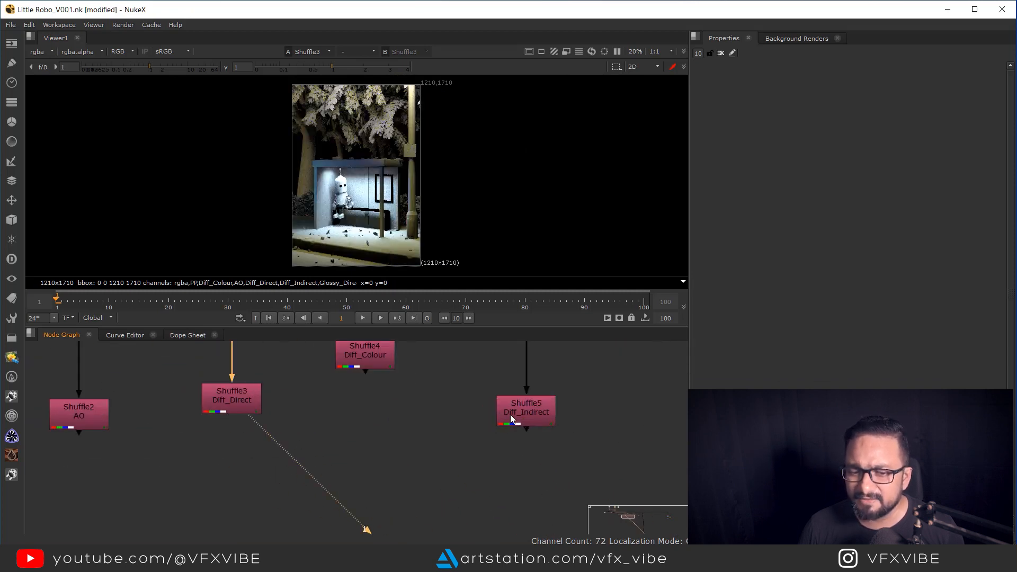
pyautogui.click(511, 413)
pyautogui.press('1')
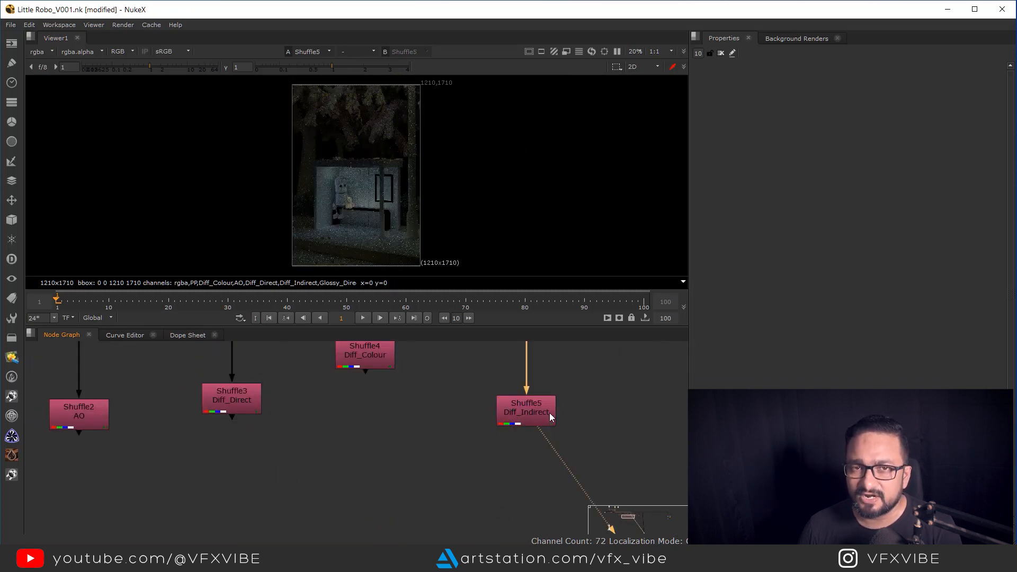
# Compare the Diff_Colour pass with the AO pass by viewing the Shuffle1 and Shuffle2 nodes.
pyautogui.scroll(-5, 496, 432)
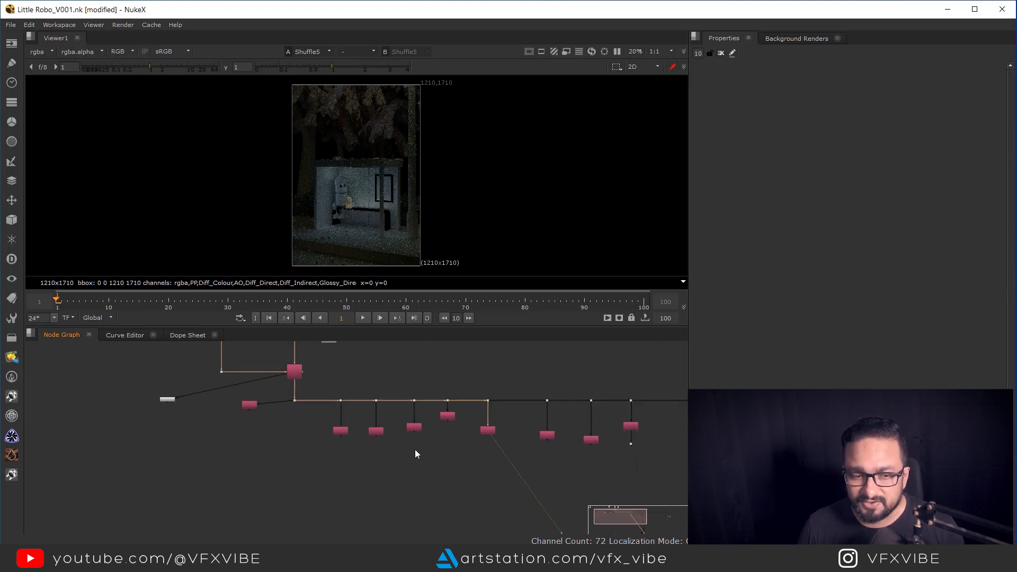
pyautogui.scroll(5, 468, 449)
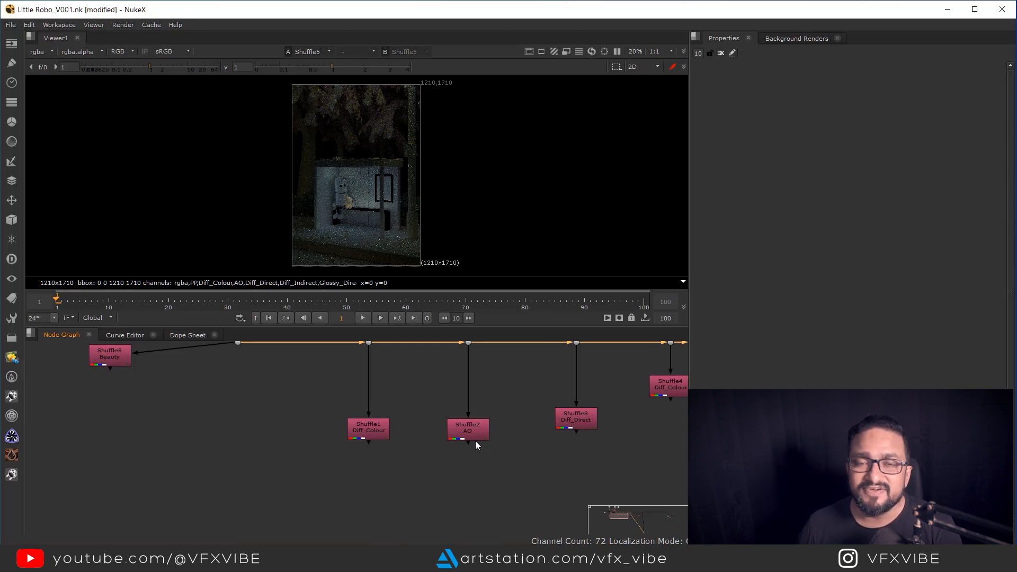
pyautogui.scroll(5, 367, 446)
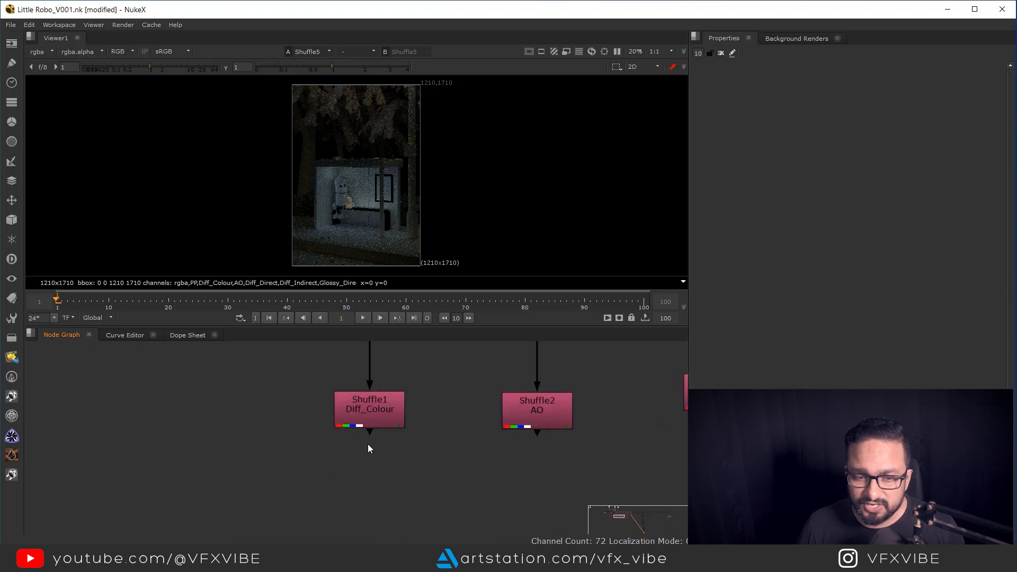
pyautogui.click(377, 431)
pyautogui.press('1')
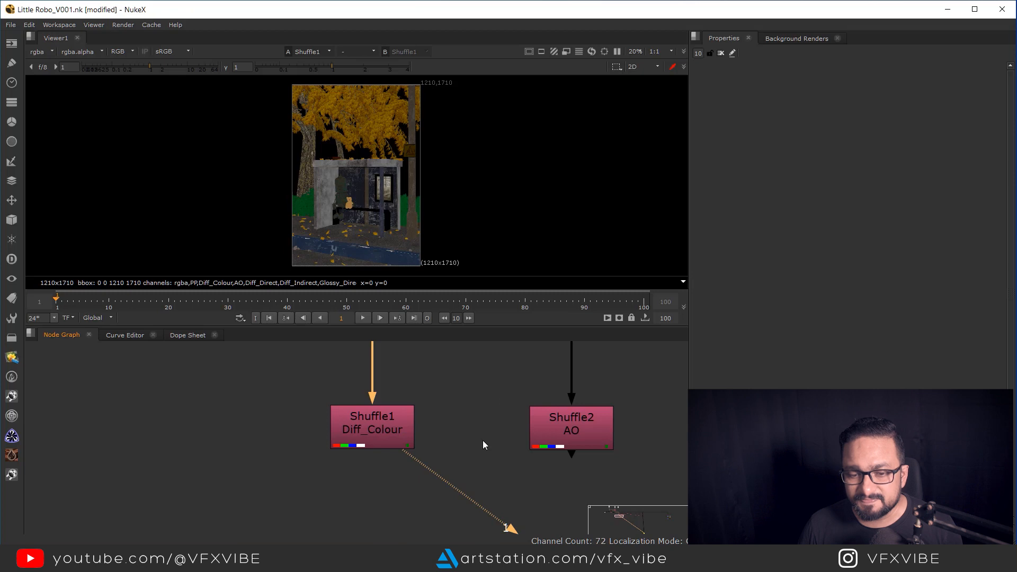
pyautogui.click(587, 434)
pyautogui.press('1')
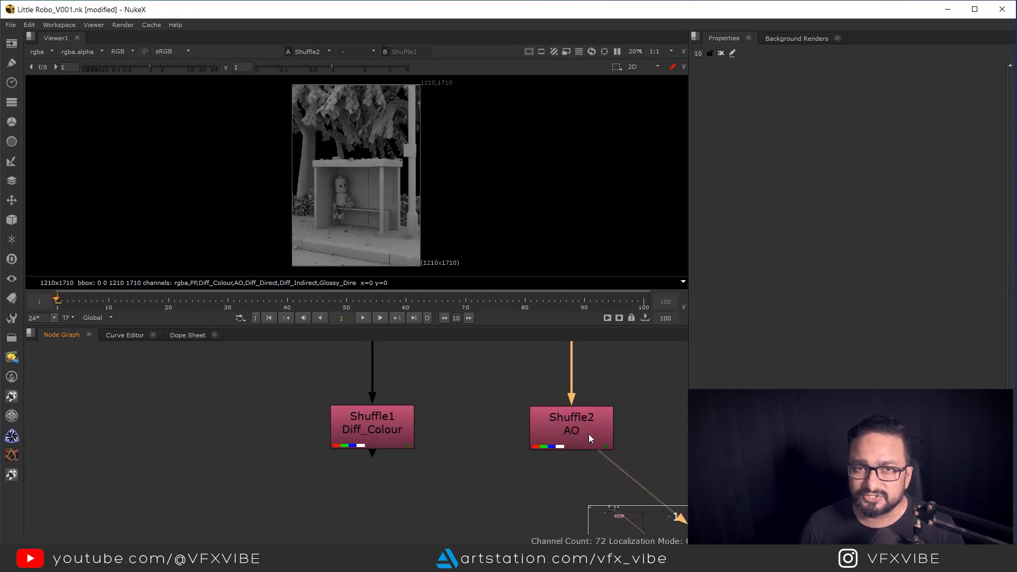
# Add a Merge node in the empty space below the Diff_Colour and AO shuffle nodes.
pyautogui.moveTo(465, 413); pyautogui.dragTo(476, 350, button='middle')
pyautogui.click(510, 475)
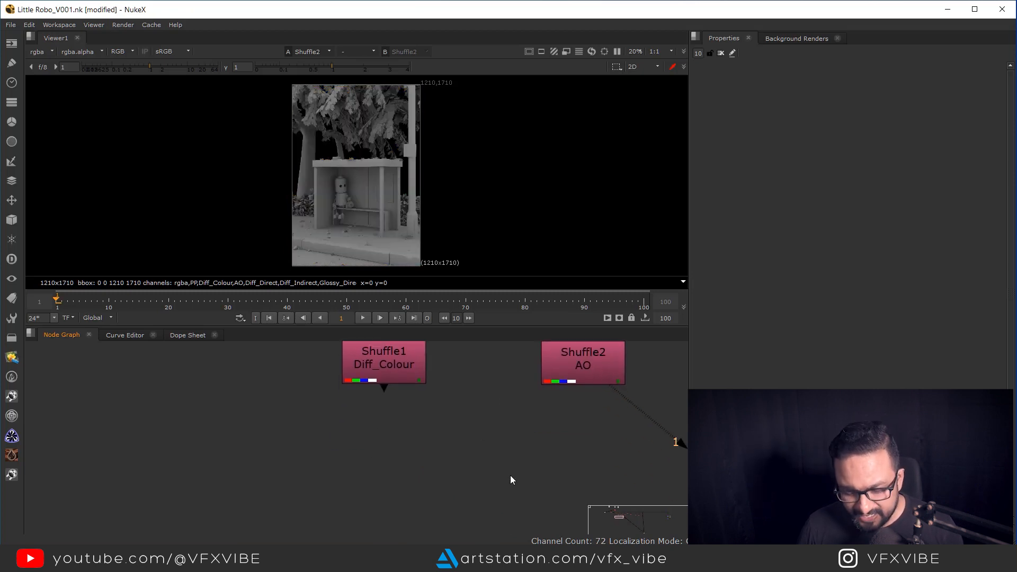
pyautogui.press('m')
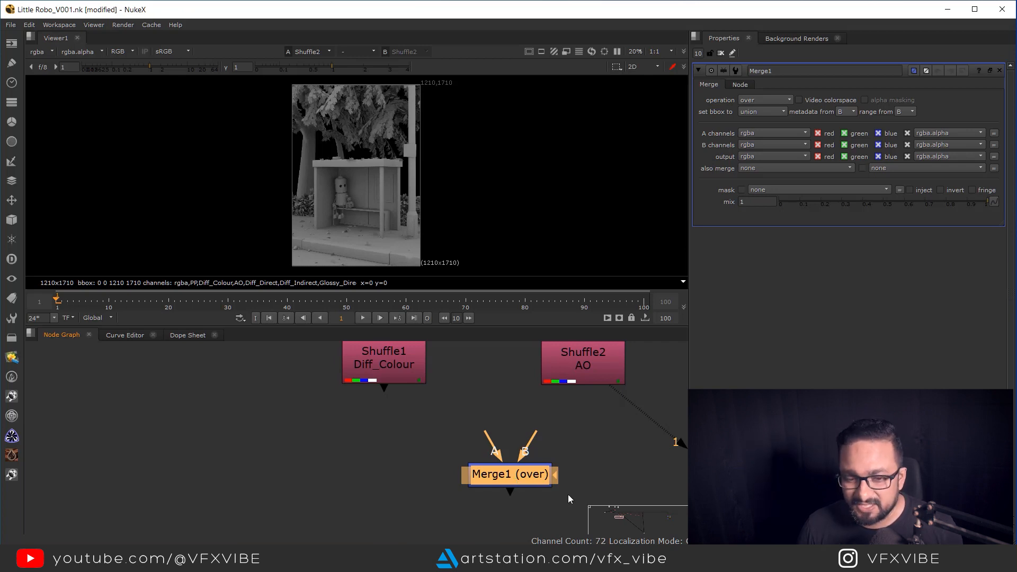
# Connect the Merge node's B input to Diff_Colour through an elbow dot and its A input to AO, aligning it under AO.
pyautogui.click(536, 454)
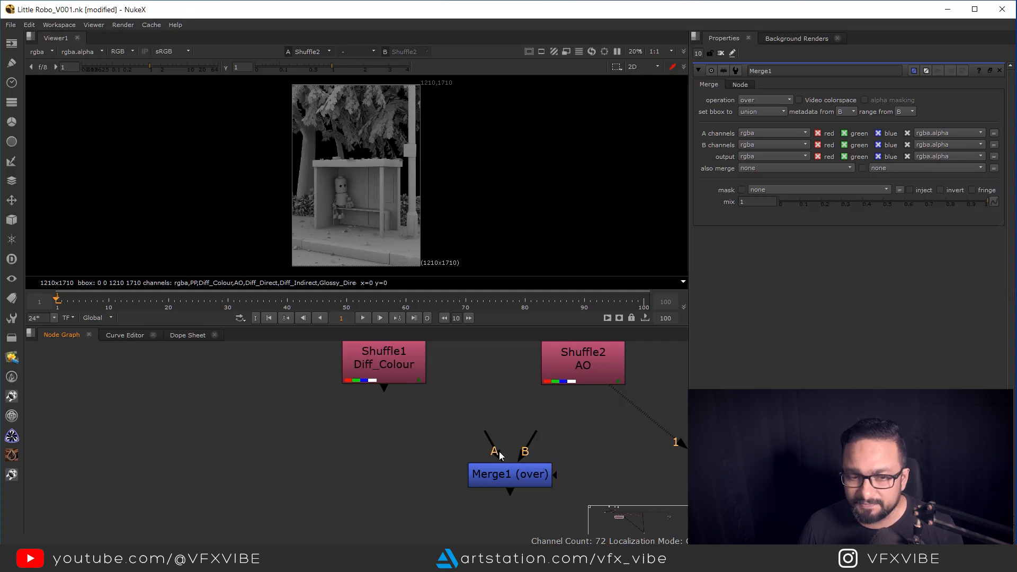
pyautogui.scroll(-1, 494, 446)
pyautogui.moveTo(528, 444); pyautogui.dragTo(401, 384)
pyautogui.moveTo(504, 468); pyautogui.dragTo(549, 483)
pyautogui.keyDown('ctrl'); pyautogui.moveTo(483, 435); pyautogui.dragTo(400, 485); pyautogui.keyUp('ctrl')
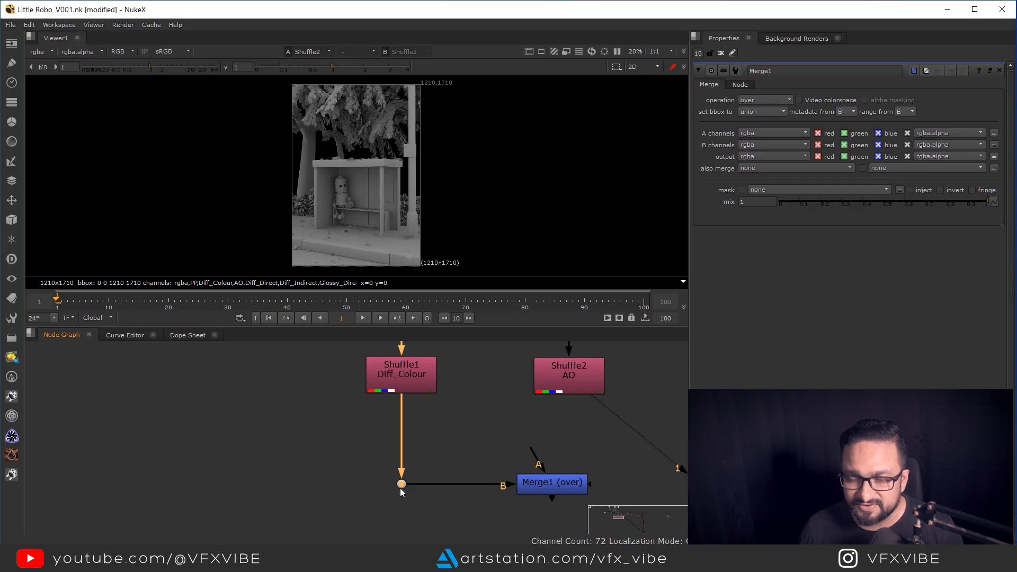
pyautogui.moveTo(538, 461); pyautogui.dragTo(557, 377)
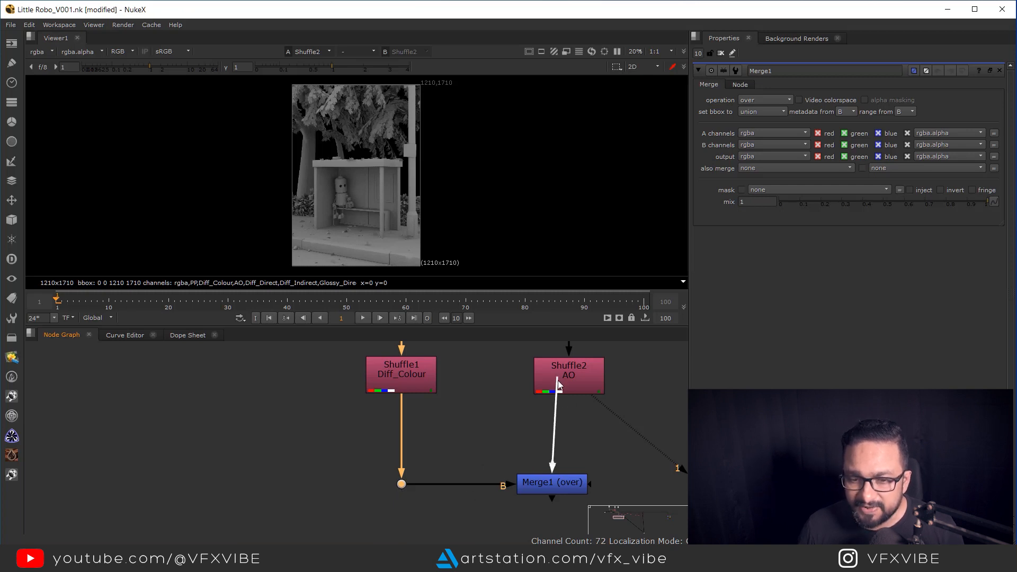
pyautogui.moveTo(565, 491); pyautogui.dragTo(580, 488)
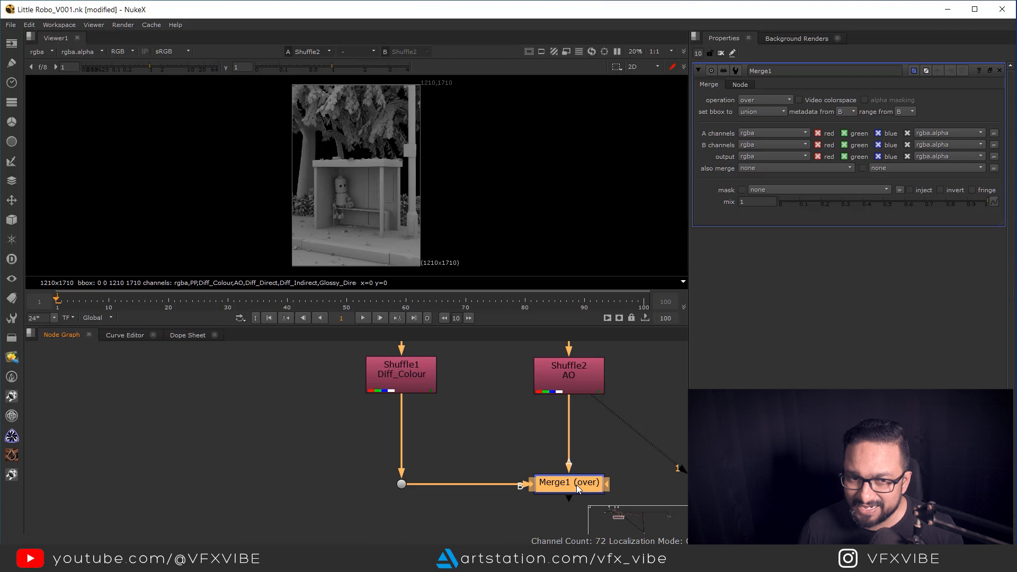
# View the Merge node and set its operation to multiply.
pyautogui.press('1')
pyautogui.click(783, 100)
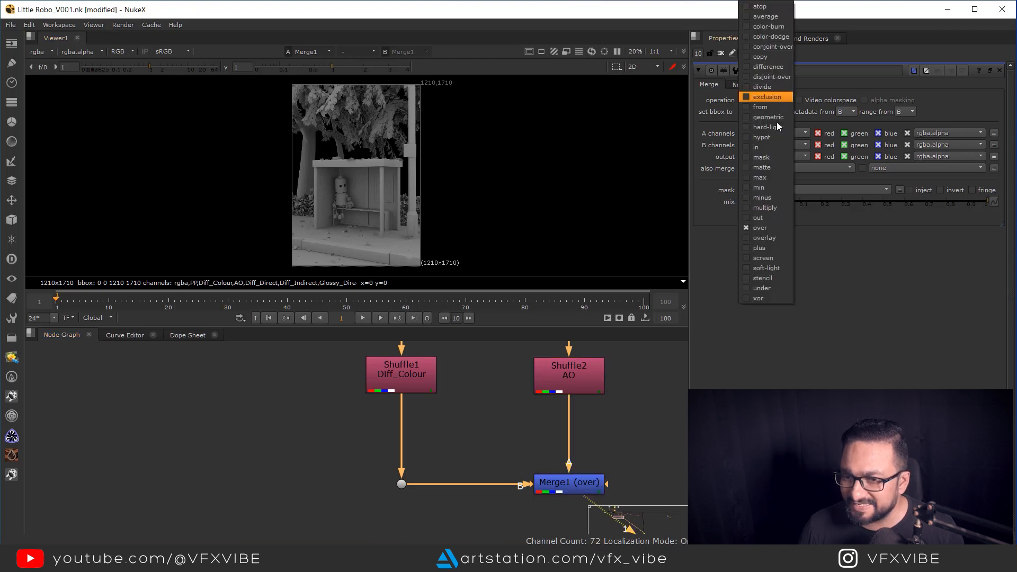
pyautogui.click(763, 217)
pyautogui.moveTo(392, 195); pyautogui.dragTo(425, 198, button='middle')
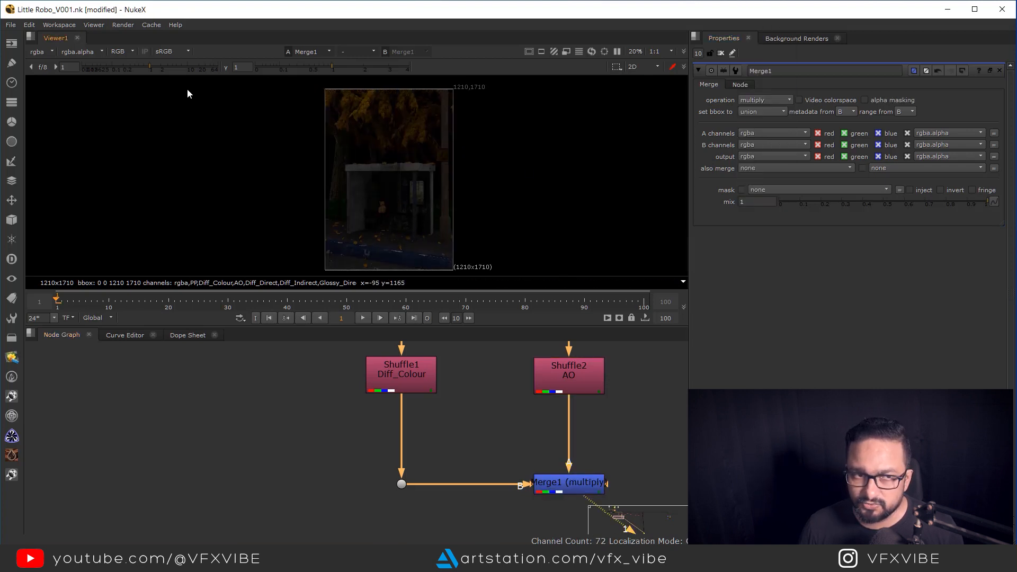
# Raise the viewer gain to 3.4 and compare the Diff_Colour pass, the AO pass and the multiplied merge.
pyautogui.moveTo(134, 66); pyautogui.dragTo(170, 75)
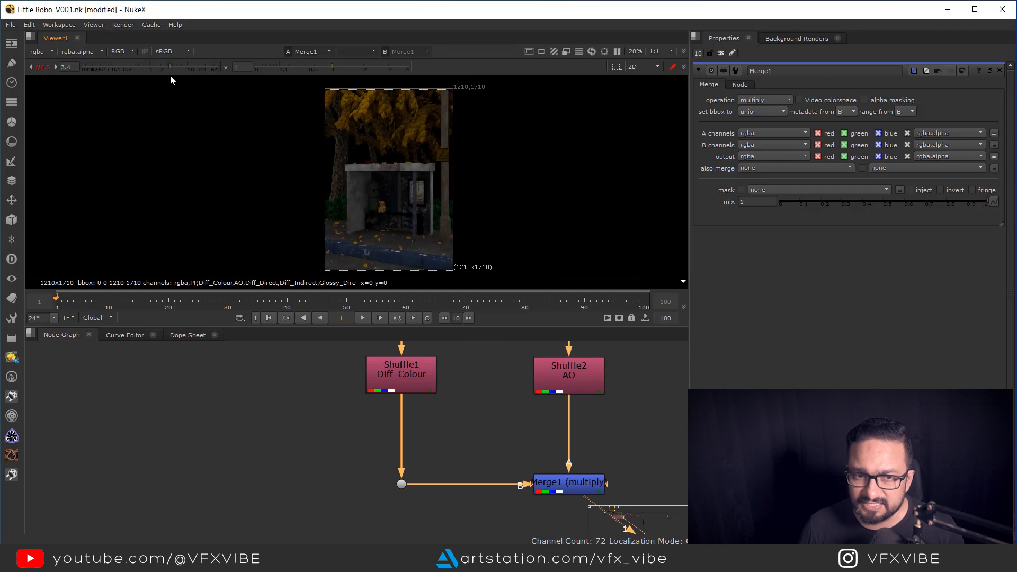
pyautogui.click(398, 374)
pyautogui.press('1')
pyautogui.moveTo(409, 208); pyautogui.dragTo(424, 199, button='middle')
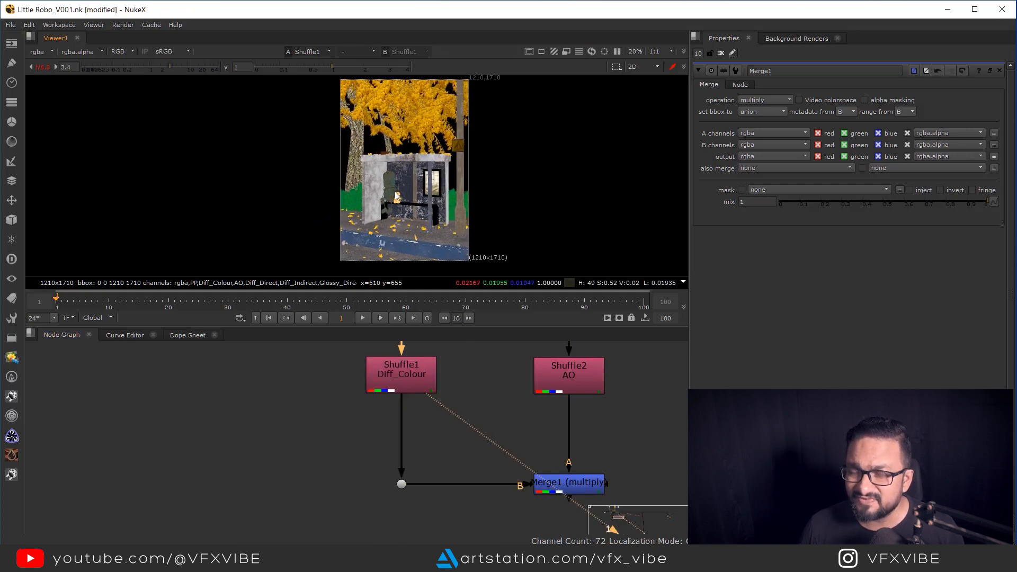
pyautogui.click(570, 383)
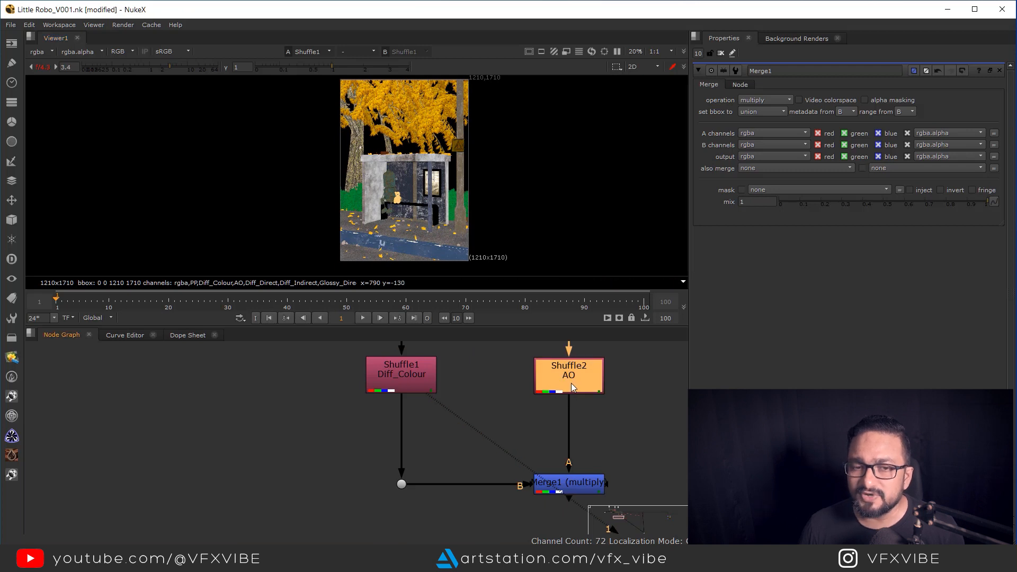
pyautogui.press('1')
pyautogui.click(579, 491)
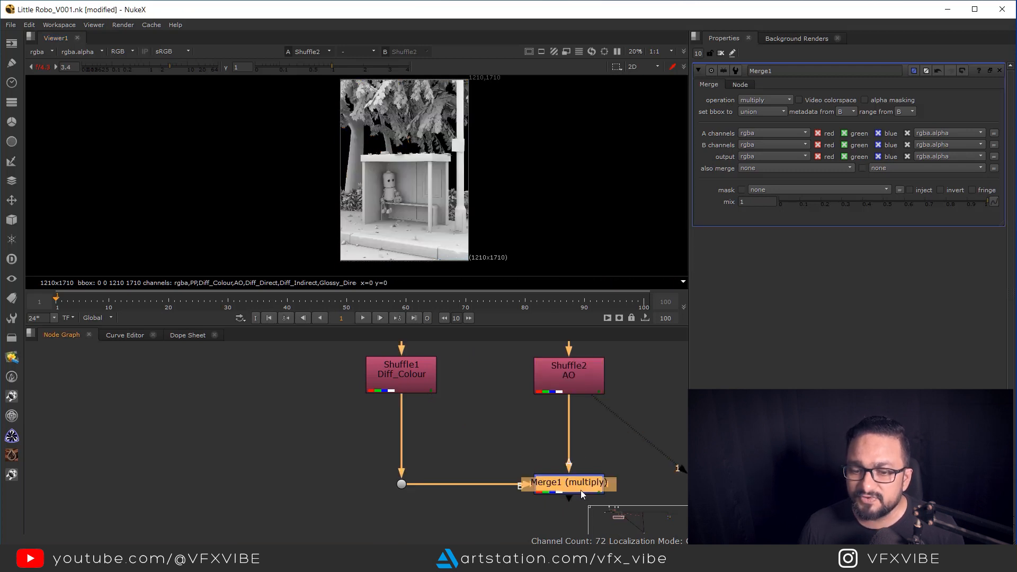
pyautogui.press('1')
# Inspect the merged result up close around the bench, fit the whole image again and reset the viewer gain to 1.
pyautogui.scroll(5, 389, 221)
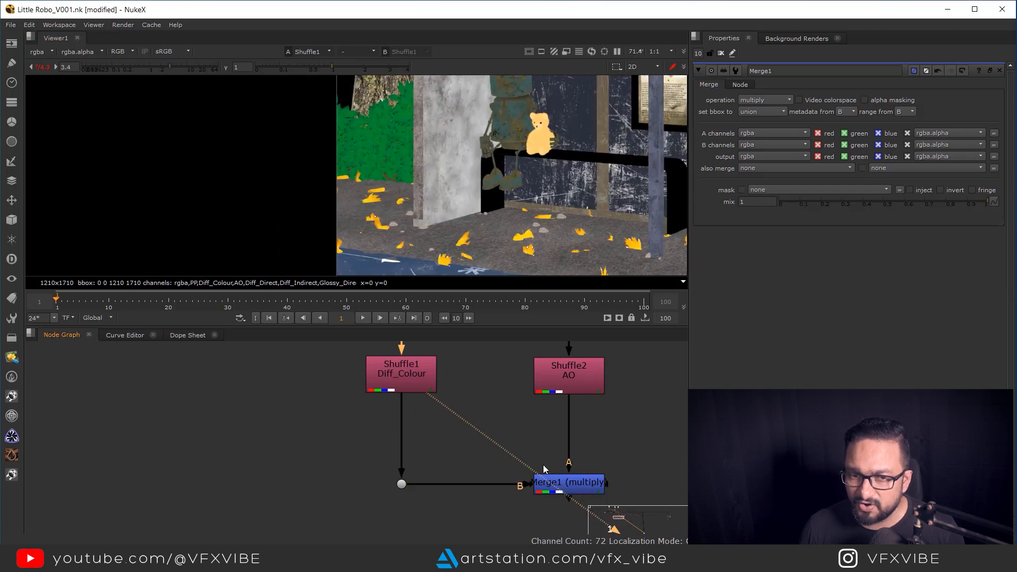
pyautogui.click(563, 490)
pyautogui.press('1')
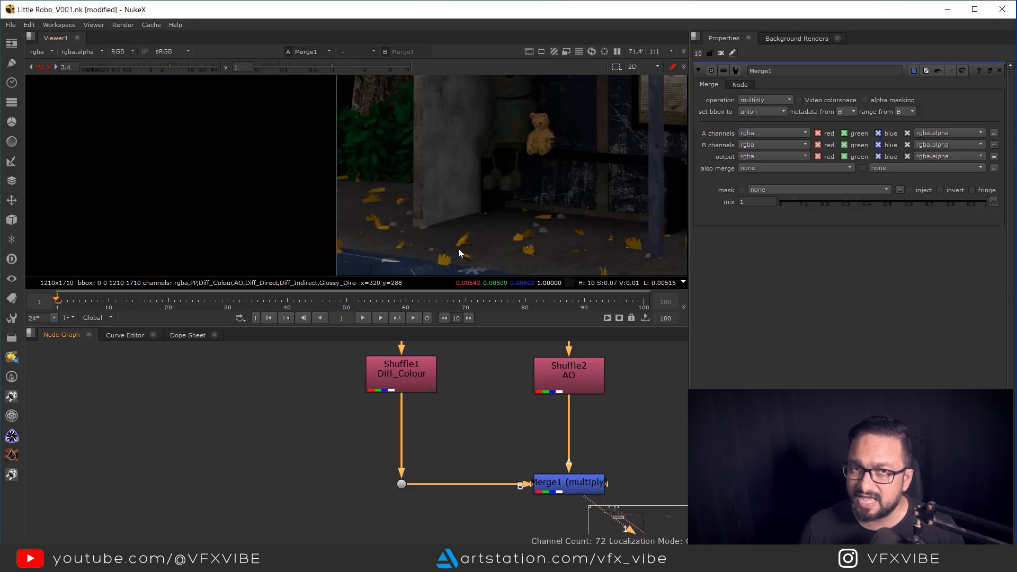
pyautogui.press('f')
pyautogui.keyDown('ctrl'); pyautogui.click(108, 69); pyautogui.keyUp('ctrl')
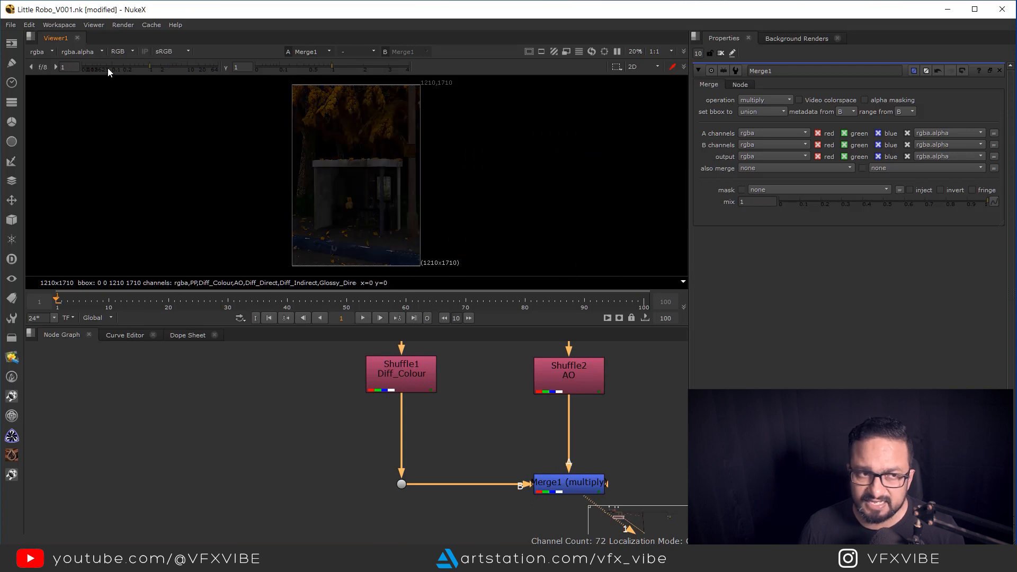
pyautogui.scroll(-3, 522, 437)
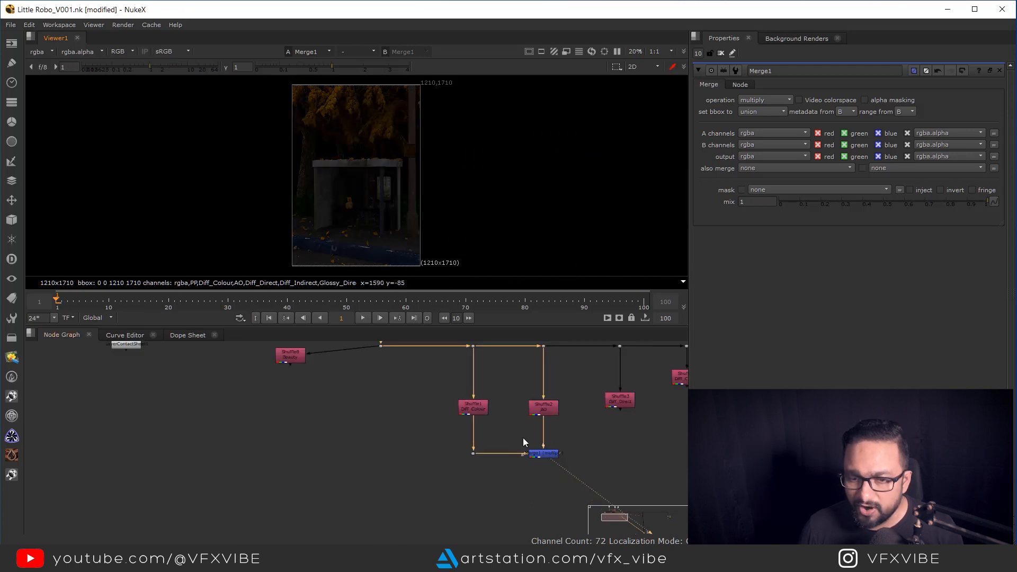
# View the Diff_Direct pass, inspect the lighting on the robot and shelter up close, and fit the whole image again.
pyautogui.scroll(2, 589, 421)
pyautogui.scroll(2, 590, 420)
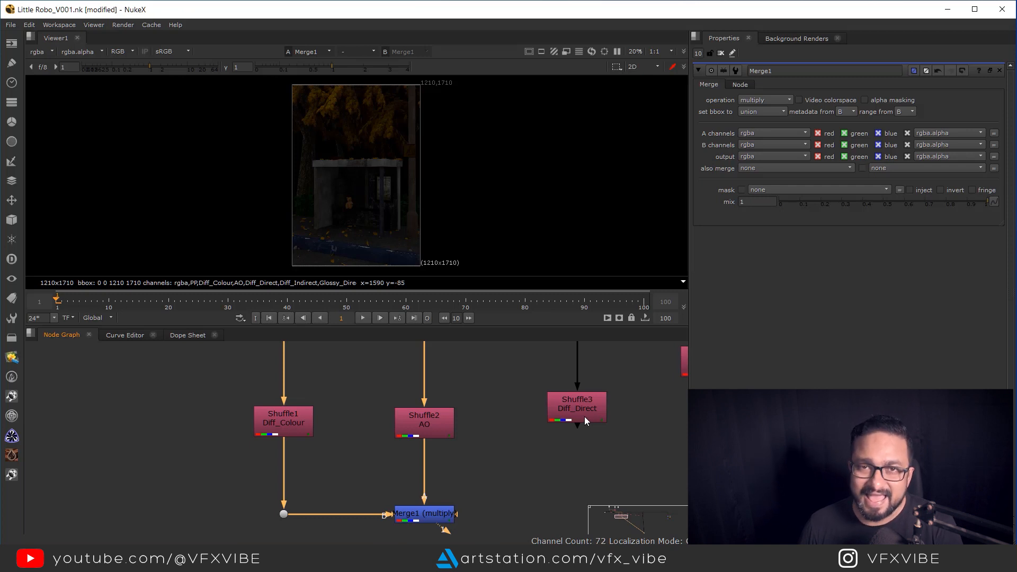
pyautogui.click(583, 413)
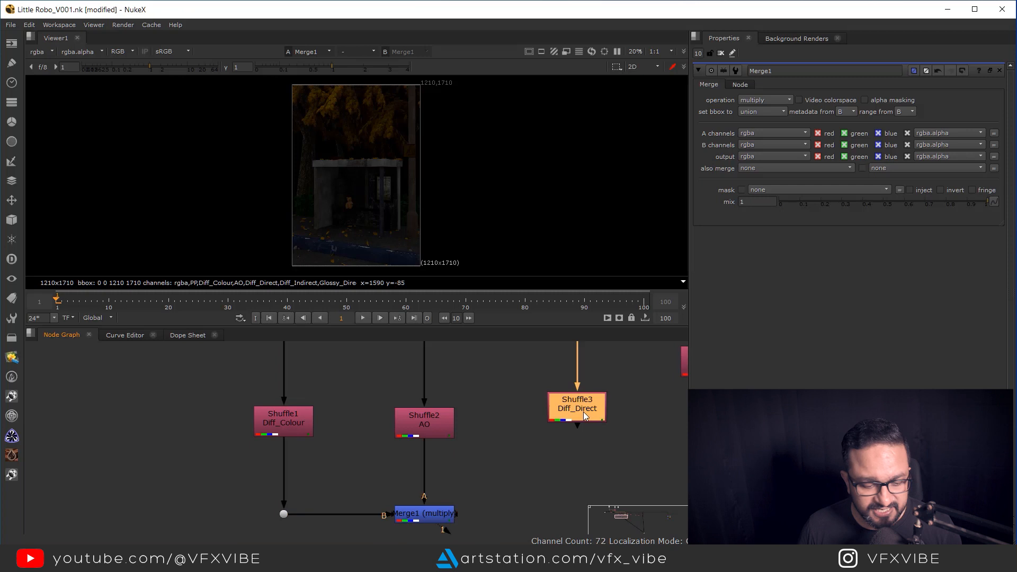
pyautogui.press('1')
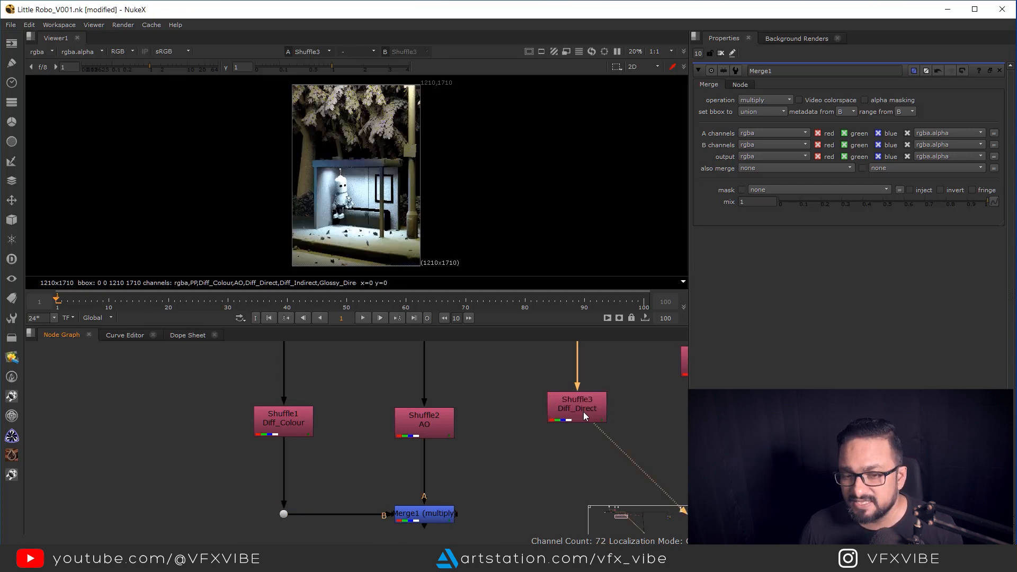
pyautogui.moveTo(353, 222); pyautogui.dragTo(430, 221, button='middle')
pyautogui.scroll(10, 432, 192)
pyautogui.moveTo(462, 196); pyautogui.dragTo(492, 201, button='middle')
pyautogui.moveTo(512, 140); pyautogui.dragTo(494, 202, button='middle')
pyautogui.moveTo(481, 135); pyautogui.dragTo(491, 161, button='middle')
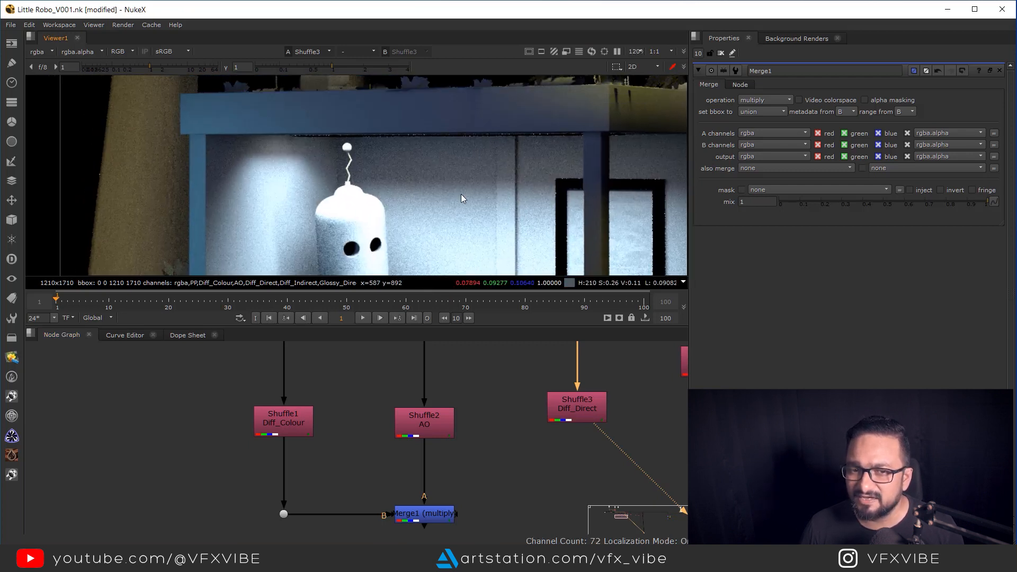
pyautogui.press('f')
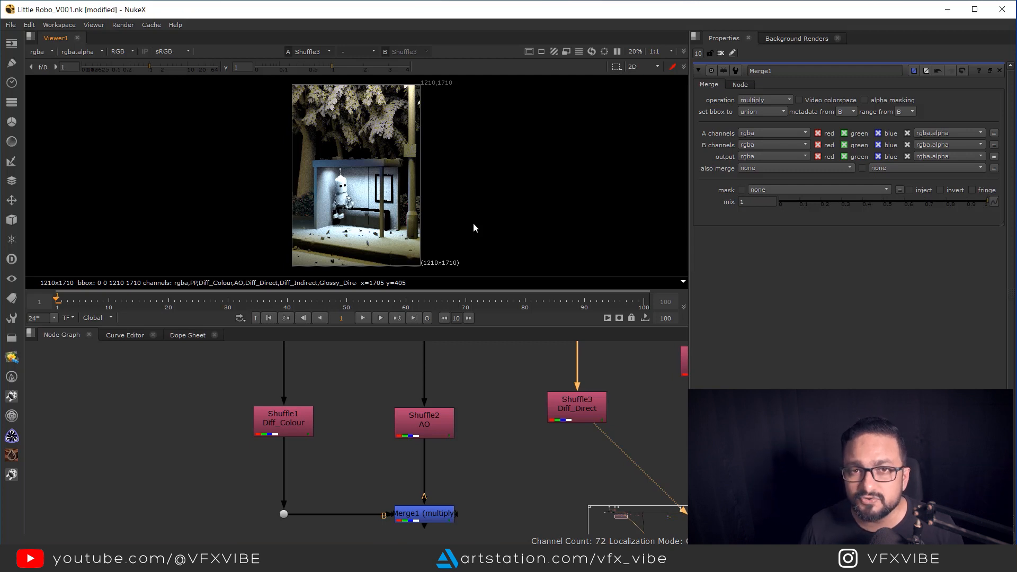
# View the second Diff_Colour pass, the one beside Diff_Direct.
pyautogui.moveTo(530, 422); pyautogui.dragTo(427, 454, button='middle')
pyautogui.click(615, 395)
pyautogui.press('1')
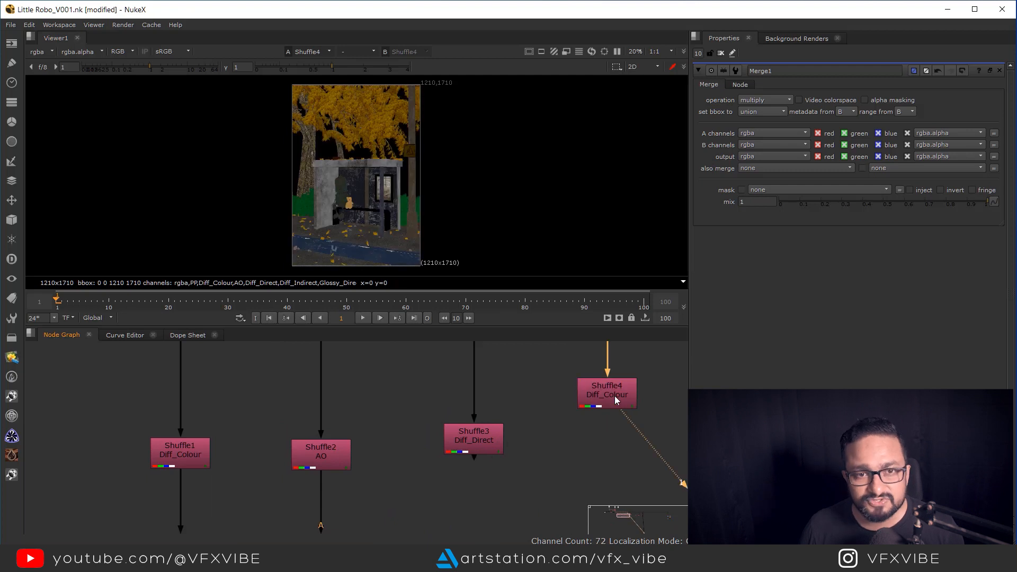
pyautogui.moveTo(494, 453); pyautogui.dragTo(481, 438, button='middle')
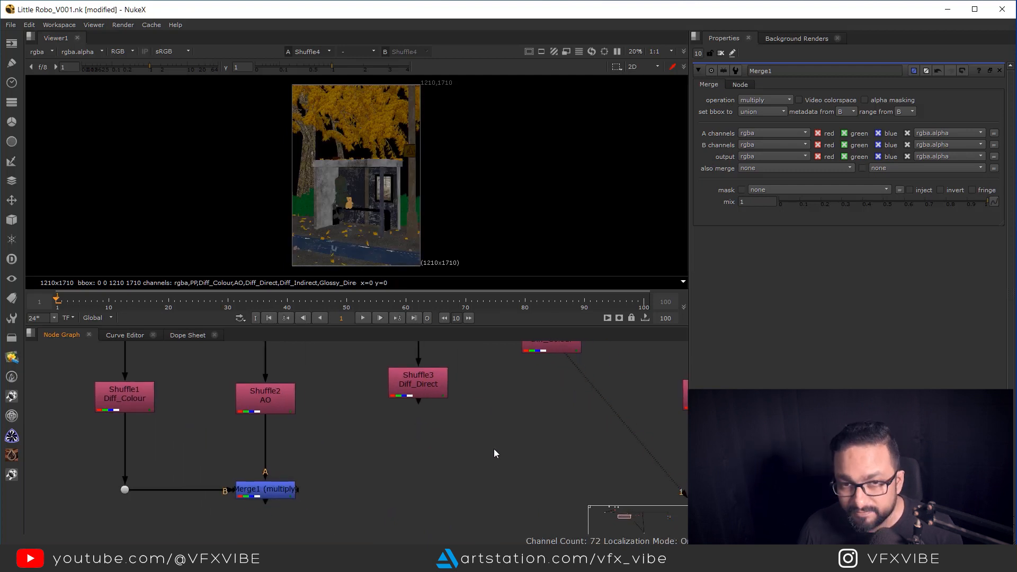
# Add a Merge node under the second Diff_Colour, with its B input on Diff_Colour and its A input on Diff_Direct, checking the AO multiply result meanwhile.
pyautogui.press('m')
pyautogui.moveTo(501, 432); pyautogui.dragTo(541, 359)
pyautogui.moveTo(511, 453); pyautogui.dragTo(564, 459)
pyautogui.moveTo(339, 468); pyautogui.dragTo(220, 520)
pyautogui.press('1')
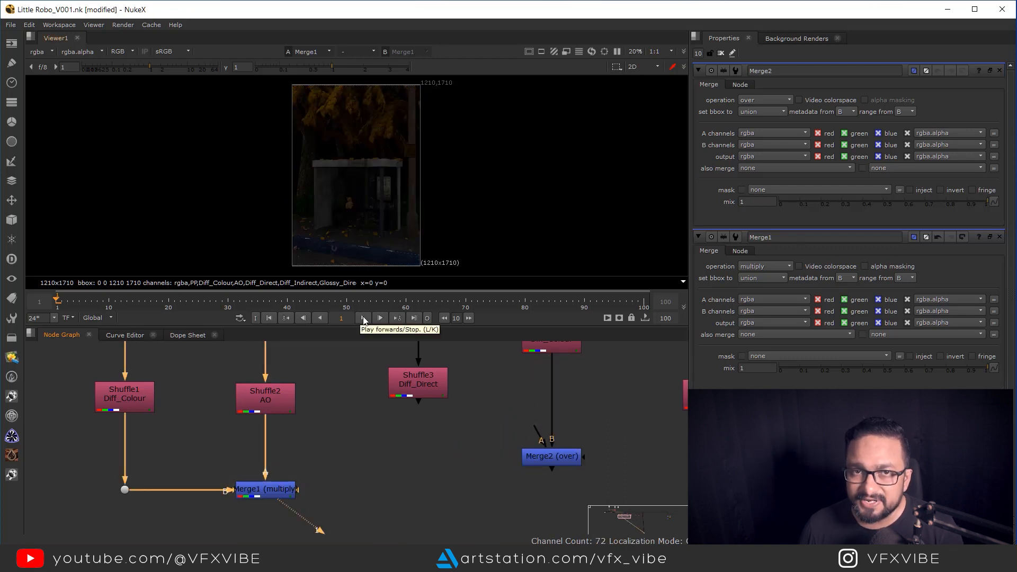
pyautogui.moveTo(535, 426); pyautogui.dragTo(421, 398)
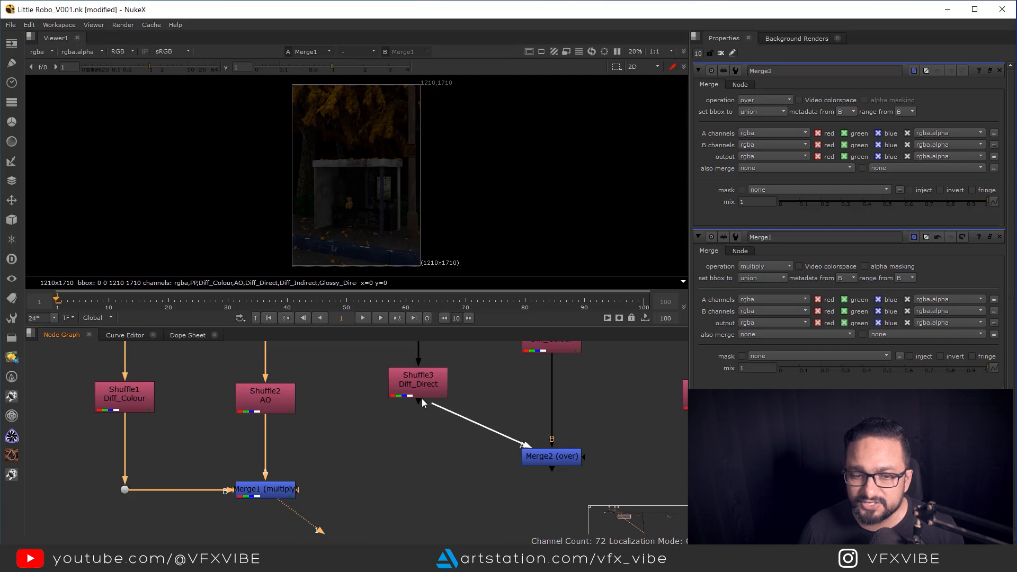
pyautogui.click(548, 452)
pyautogui.moveTo(548, 453); pyautogui.dragTo(549, 443)
# View the new Merge node and set its operation to multiply.
pyautogui.press('1')
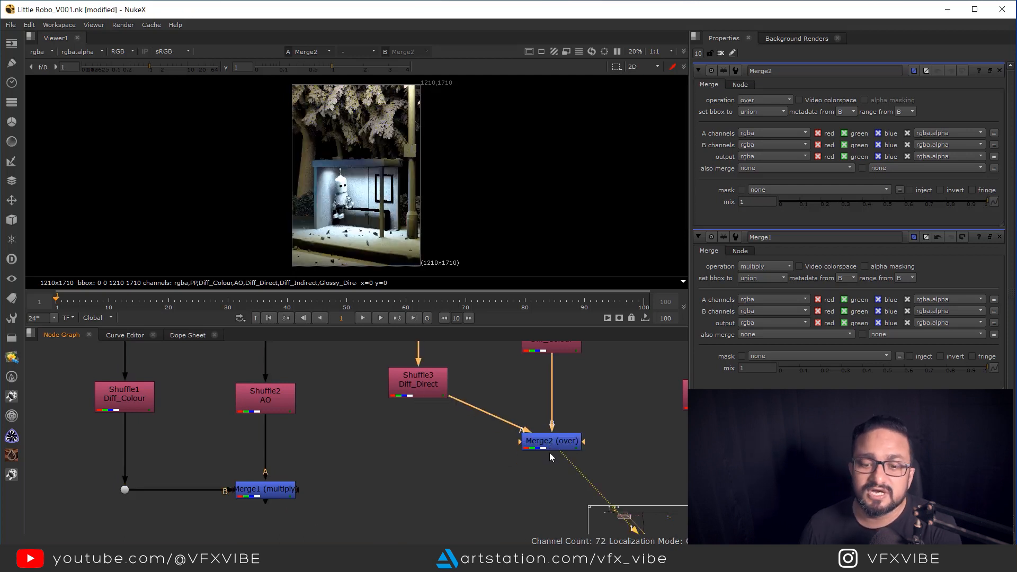
pyautogui.click(551, 445)
pyautogui.click(763, 100)
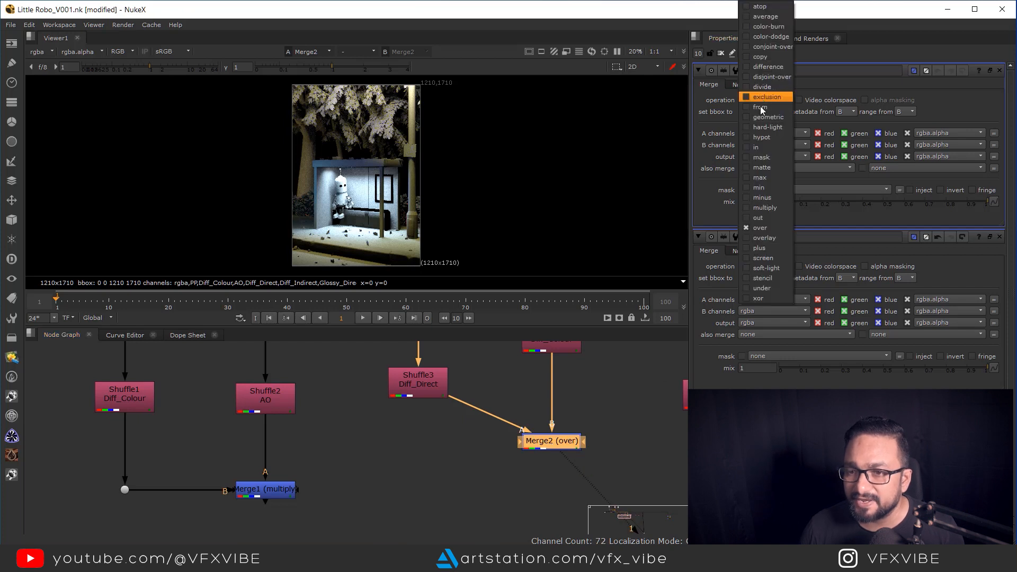
pyautogui.click(765, 208)
pyautogui.moveTo(398, 223); pyautogui.dragTo(450, 209, button='middle')
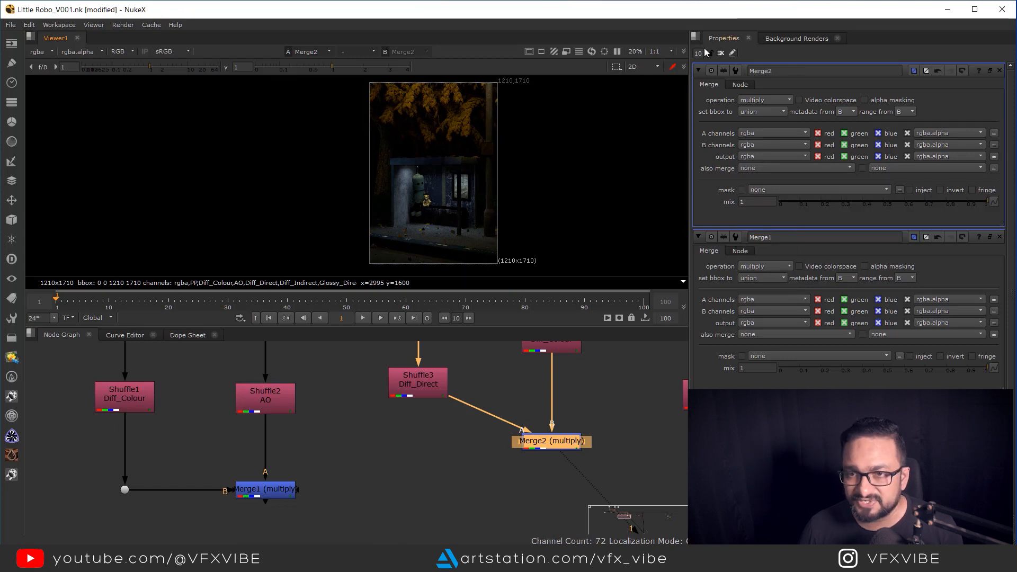
# Limit the number of open node property panels to 1.
pyautogui.moveTo(702, 55); pyautogui.dragTo(634, 64)
pyautogui.write('1')
pyautogui.press('Return')
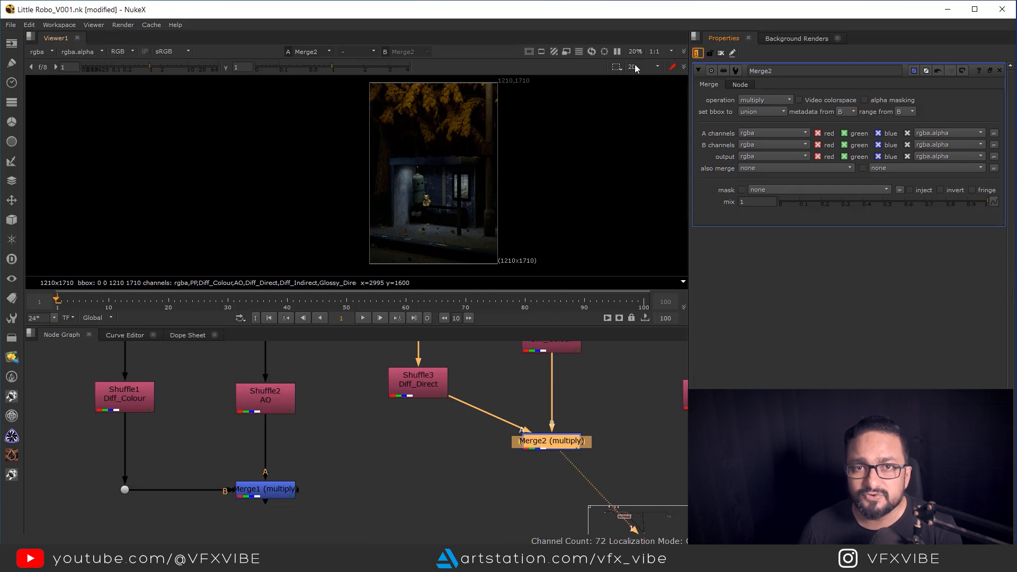
# Align the new multiply merge under Diff_Direct, view the Diff_Direct pass, and route the merge's B connection through an elbow dot below Diff_Colour.
pyautogui.moveTo(558, 445); pyautogui.dragTo(426, 451)
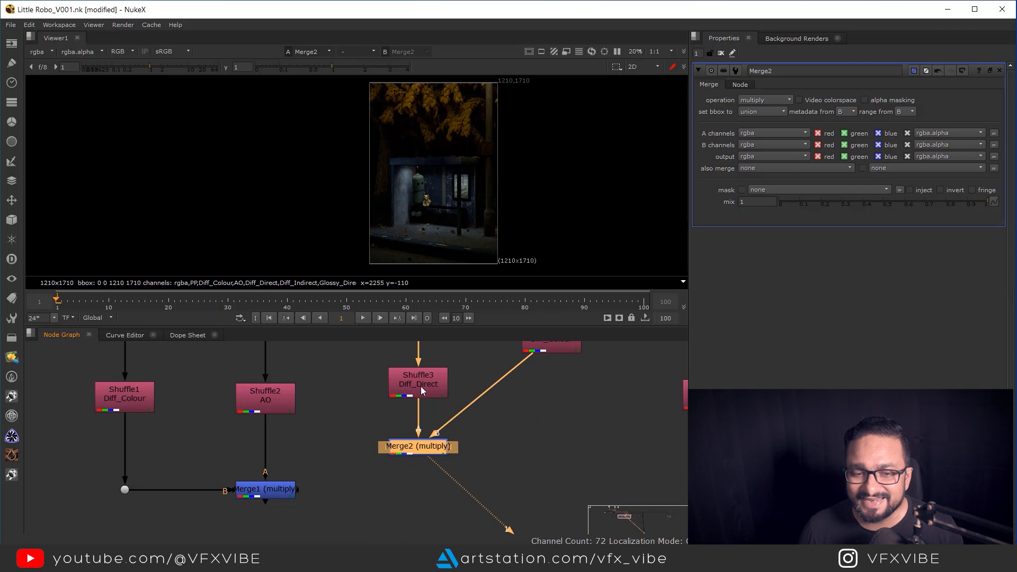
pyautogui.click(423, 388)
pyautogui.press('1')
pyautogui.click(432, 348)
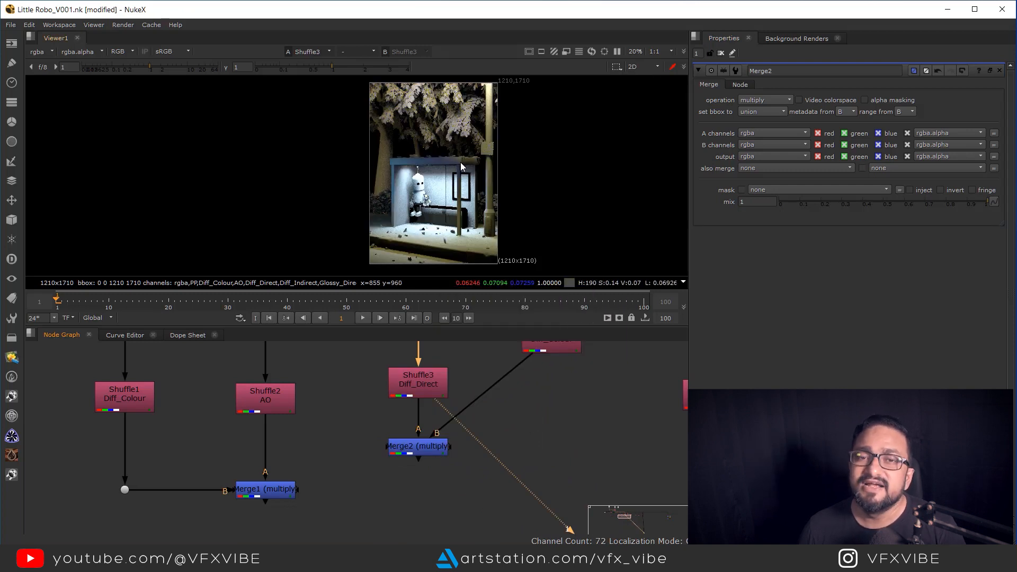
pyautogui.press('ctrl')
pyautogui.keyDown('ctrl'); pyautogui.moveTo(480, 395); pyautogui.dragTo(550, 447); pyautogui.keyUp('ctrl')
pyautogui.scroll(-2, 447, 507)
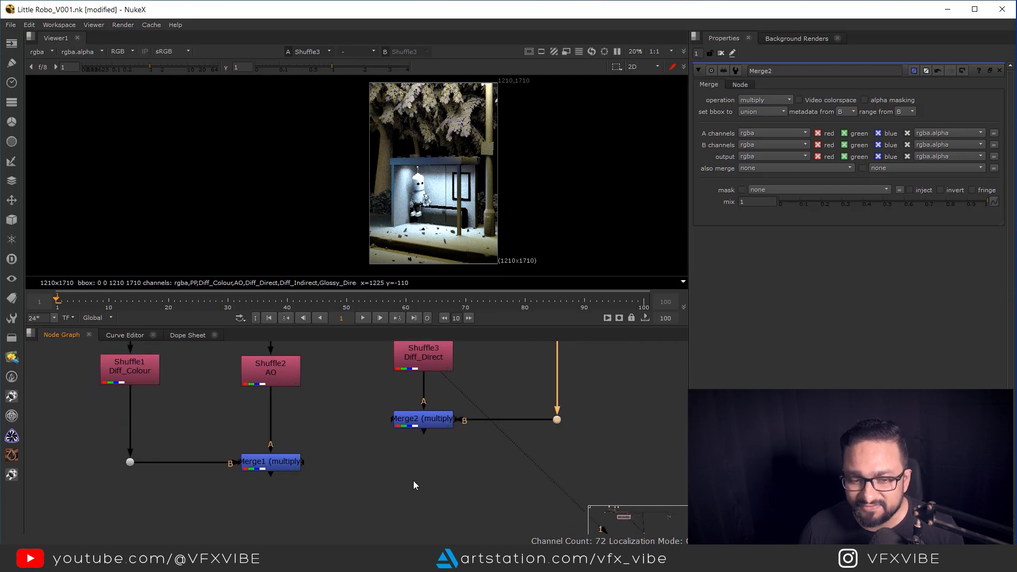
# Add a Merge node below the Diff_Direct multiply, taking A from that multiply and B from the AO multiply, and align it.
pyautogui.press('m')
pyautogui.moveTo(386, 468); pyautogui.dragTo(426, 415)
pyautogui.moveTo(428, 462); pyautogui.dragTo(423, 455)
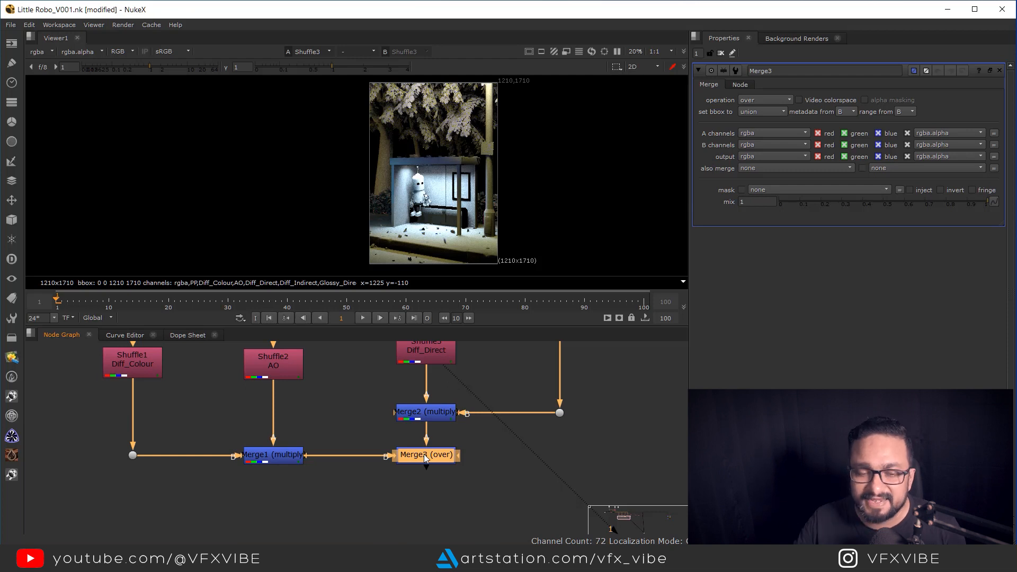
# Compare the Diff_Direct pass, the second Diff_Colour pass and their multiplied result.
pyautogui.click(280, 459)
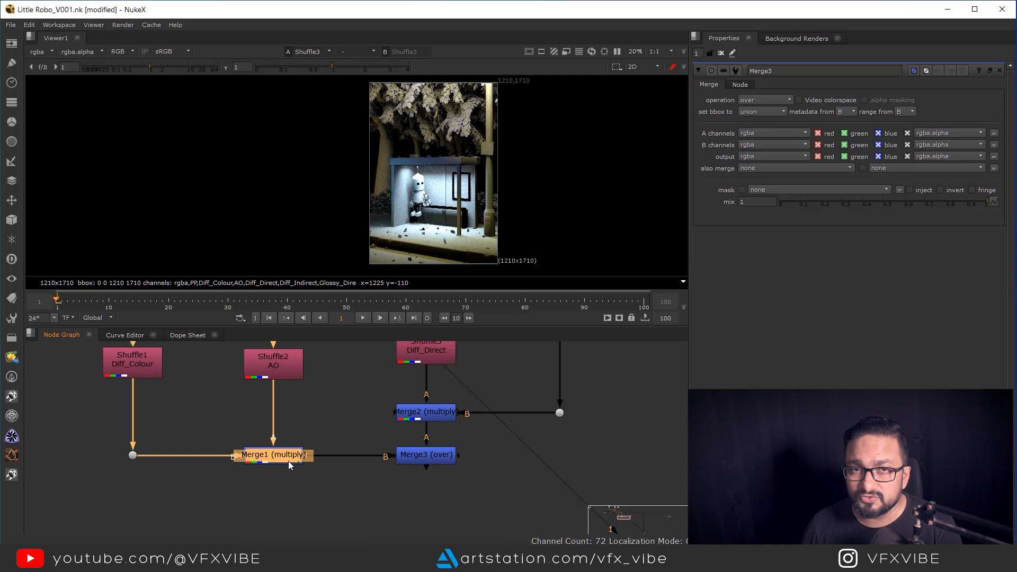
pyautogui.moveTo(444, 438); pyautogui.dragTo(431, 547, button='middle')
pyautogui.click(421, 463)
pyautogui.press('1')
pyautogui.click(543, 419)
pyautogui.press('1')
pyautogui.moveTo(434, 509); pyautogui.dragTo(433, 443, button='middle')
pyautogui.click(423, 456)
pyautogui.press('1')
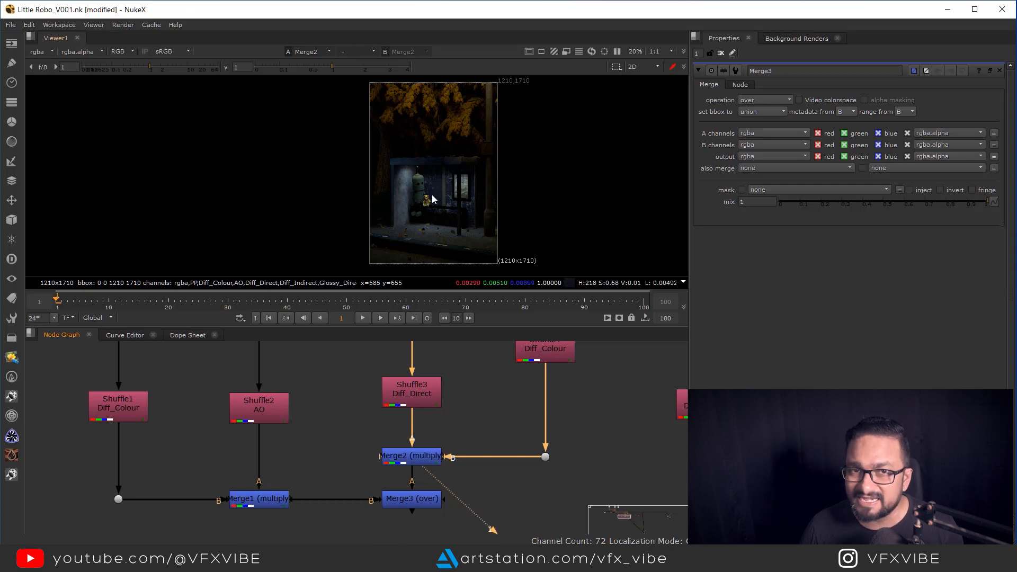
# View the merge joining the two multiply branches and set its operation to plus.
pyautogui.moveTo(415, 494); pyautogui.dragTo(418, 467, button='middle')
pyautogui.click(417, 470)
pyautogui.press('1')
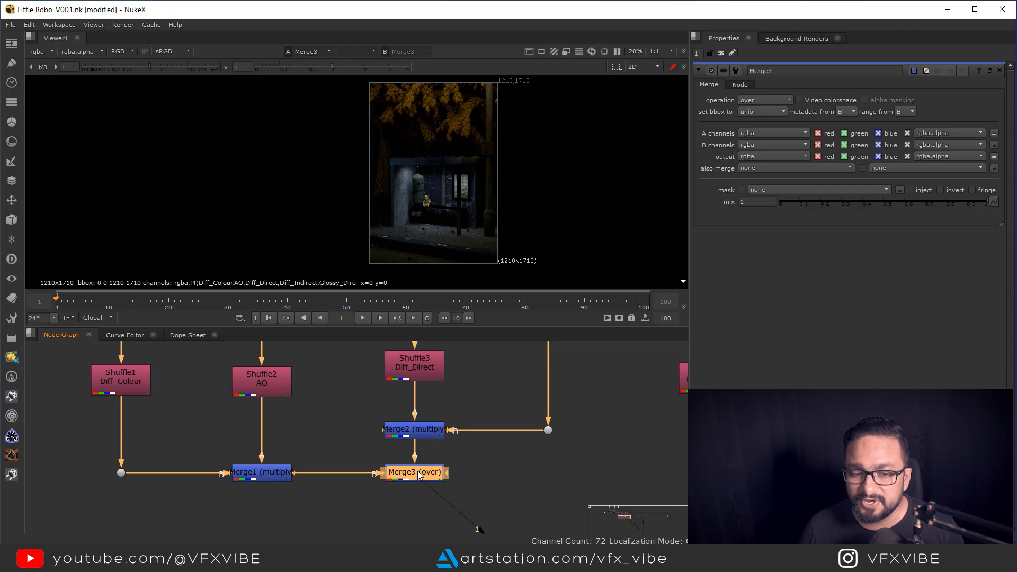
pyautogui.click(759, 99)
pyautogui.click(764, 248)
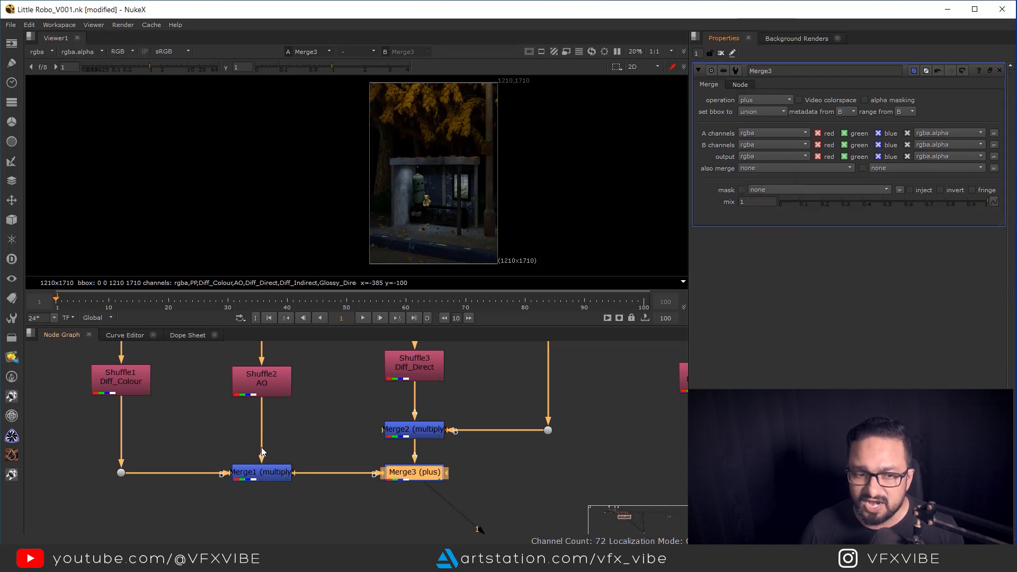
pyautogui.moveTo(265, 476); pyautogui.dragTo(286, 468, button='middle')
pyautogui.click(286, 466)
pyautogui.click(427, 470)
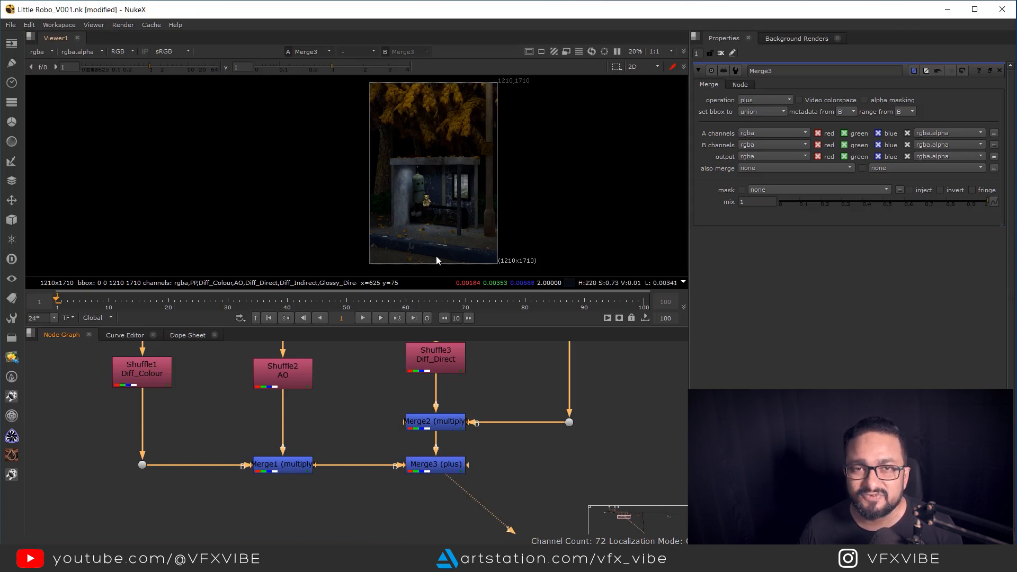
# View the Diff_Indirect pass and inspect the bounced light around the robot, the teddy bear and the pavement up close.
pyautogui.scroll(-3, 482, 401)
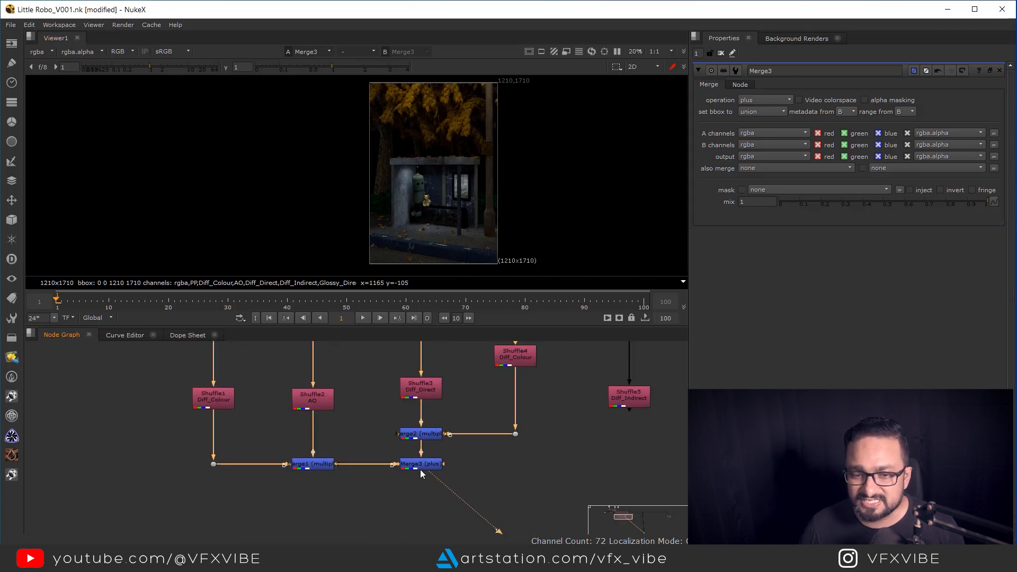
pyautogui.moveTo(530, 451); pyautogui.dragTo(530, 447)
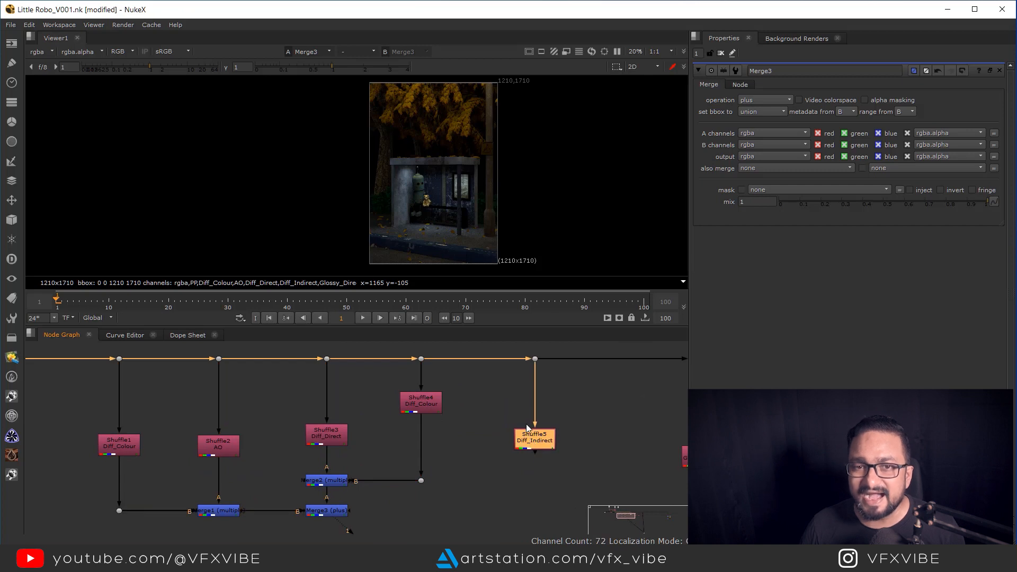
pyautogui.press('1')
pyautogui.scroll(6, 447, 201)
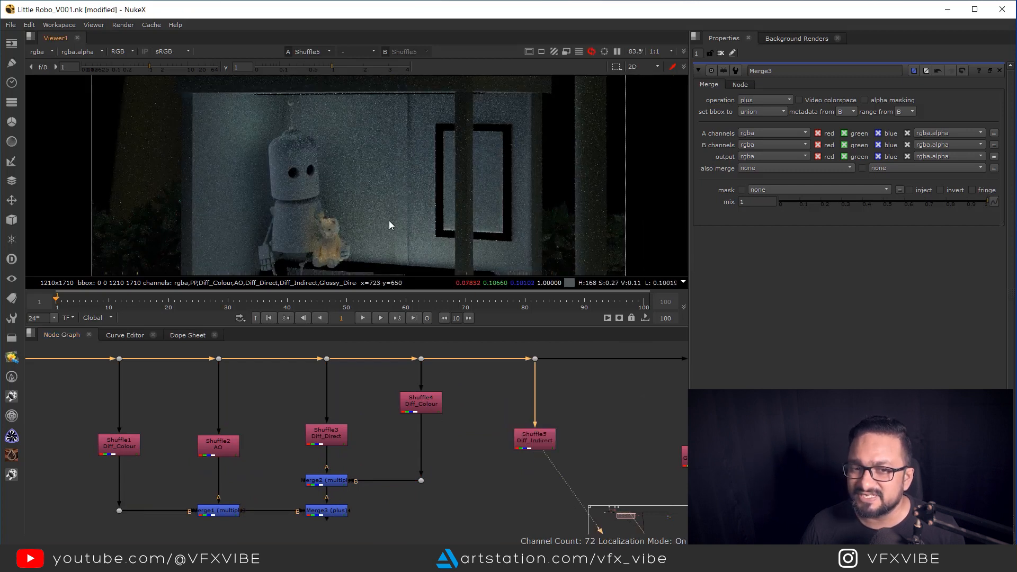
pyautogui.moveTo(497, 184); pyautogui.dragTo(512, 99, button='middle')
pyautogui.moveTo(382, 196); pyautogui.dragTo(511, 195, button='middle')
pyautogui.moveTo(464, 170); pyautogui.dragTo(644, 258)
pyautogui.moveTo(382, 196); pyautogui.dragTo(505, 202, button='middle')
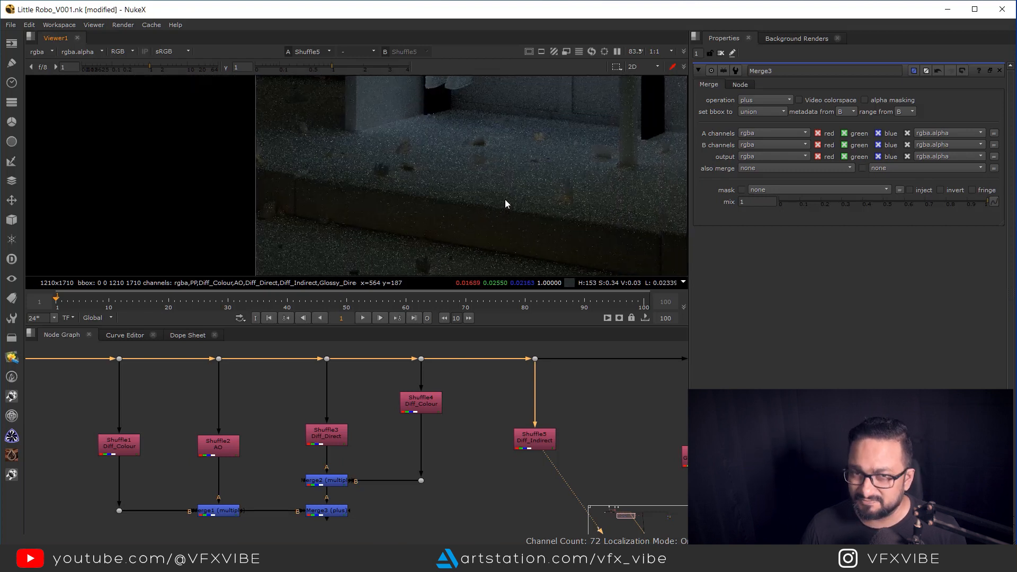
# Move Diff_Indirect up slightly and add a Merge node beneath it, with A from Diff_Indirect and B from the second Diff_Colour's elbow dot.
pyautogui.click(530, 440)
pyautogui.moveTo(529, 441); pyautogui.dragTo(530, 428)
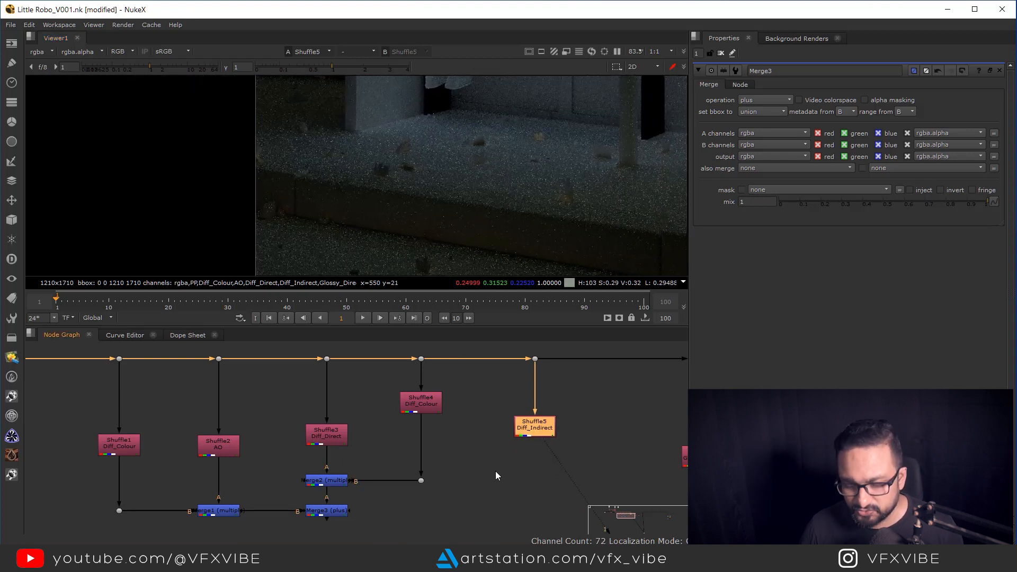
pyautogui.click(507, 479)
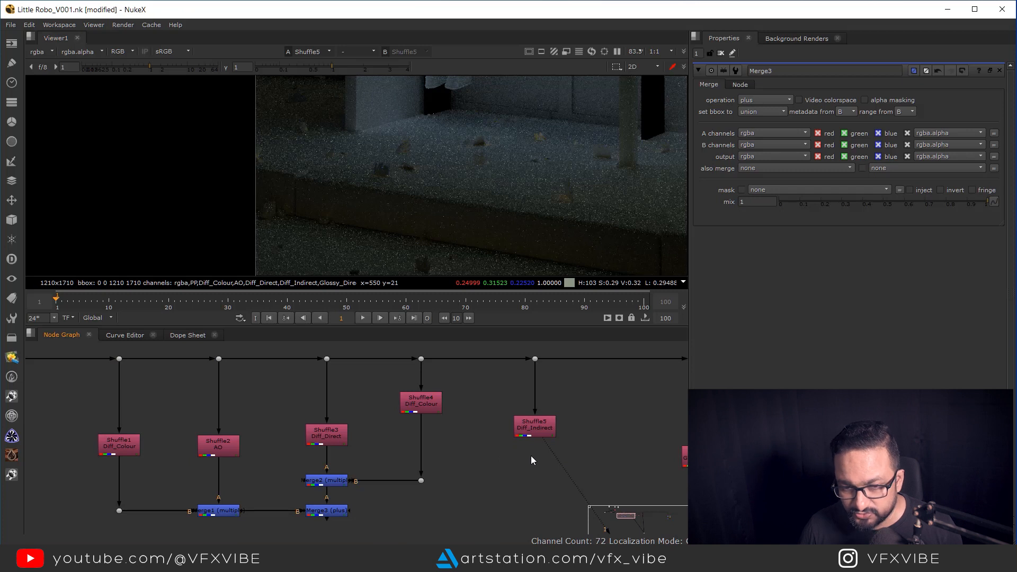
pyautogui.press('f')
pyautogui.press('m')
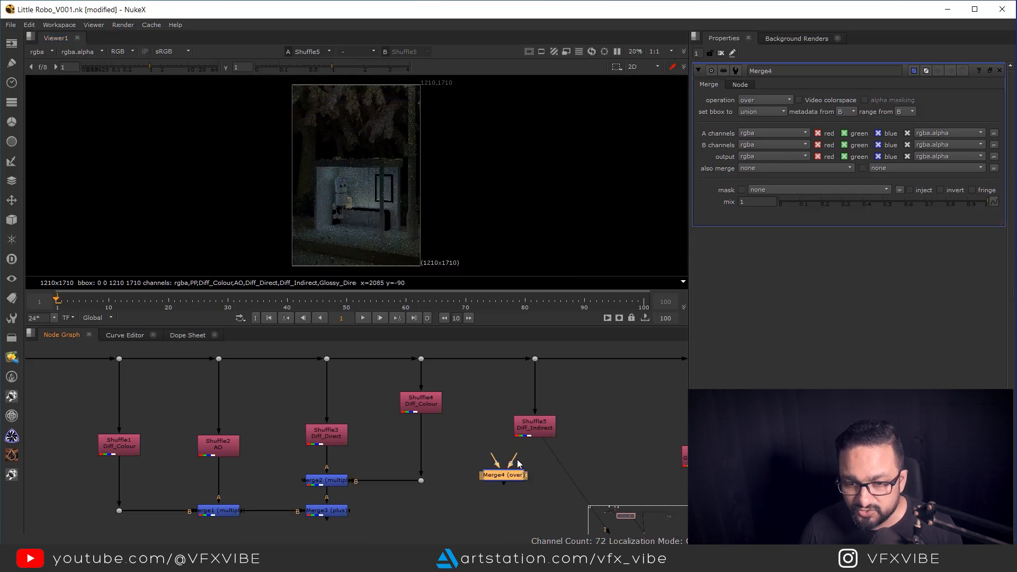
pyautogui.moveTo(513, 459); pyautogui.dragTo(527, 478)
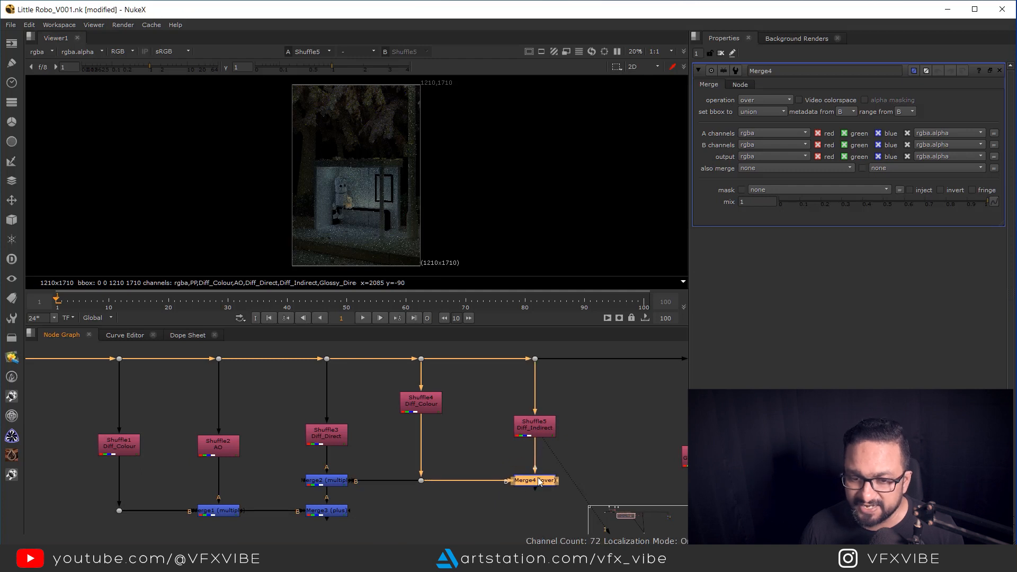
# View the Diff_Indirect merge, set its operation to multiply, and inspect the result around the teddy bear.
pyautogui.press('1')
pyautogui.click(770, 98)
pyautogui.click(769, 207)
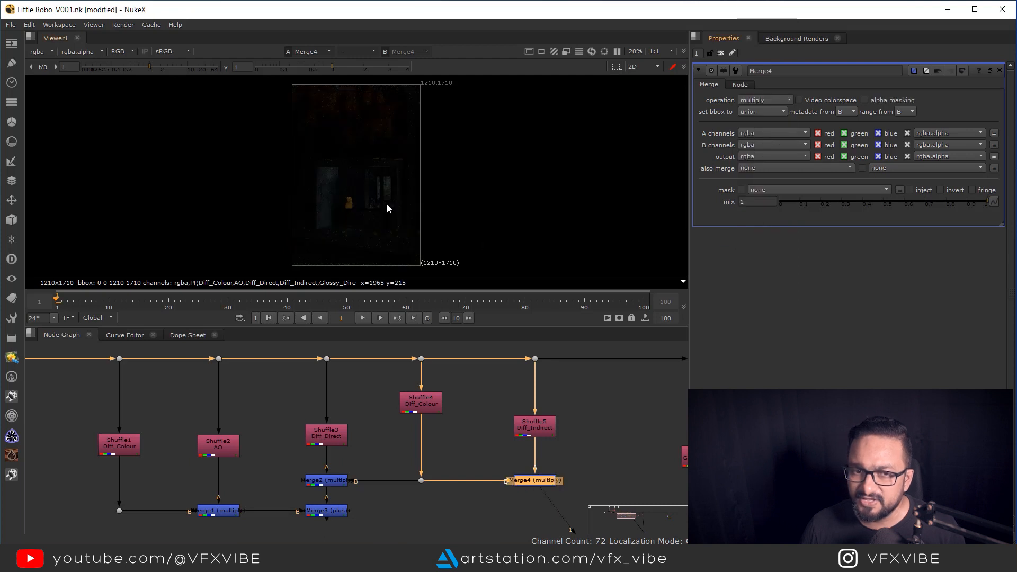
pyautogui.scroll(3, 430, 212)
pyautogui.scroll(3, 373, 173)
pyautogui.keyDown('ctrl'); pyautogui.keyDown('shift'); pyautogui.moveTo(355, 157); pyautogui.dragTo(507, 235); pyautogui.keyUp('shift'); pyautogui.keyUp('ctrl')
pyautogui.moveTo(442, 506); pyautogui.dragTo(445, 451, button='middle')
# Add a Merge node with A from the Diff_Indirect multiply and B from the previous plus merge, and set its operation to plus.
pyautogui.click(505, 475)
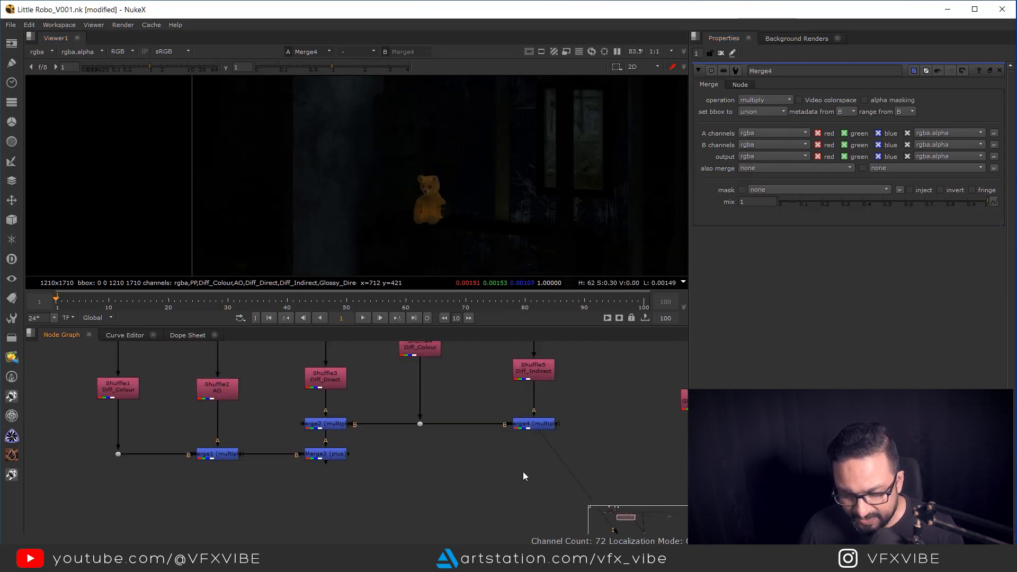
pyautogui.press('m')
pyautogui.moveTo(479, 471); pyautogui.dragTo(543, 455)
pyautogui.press('1')
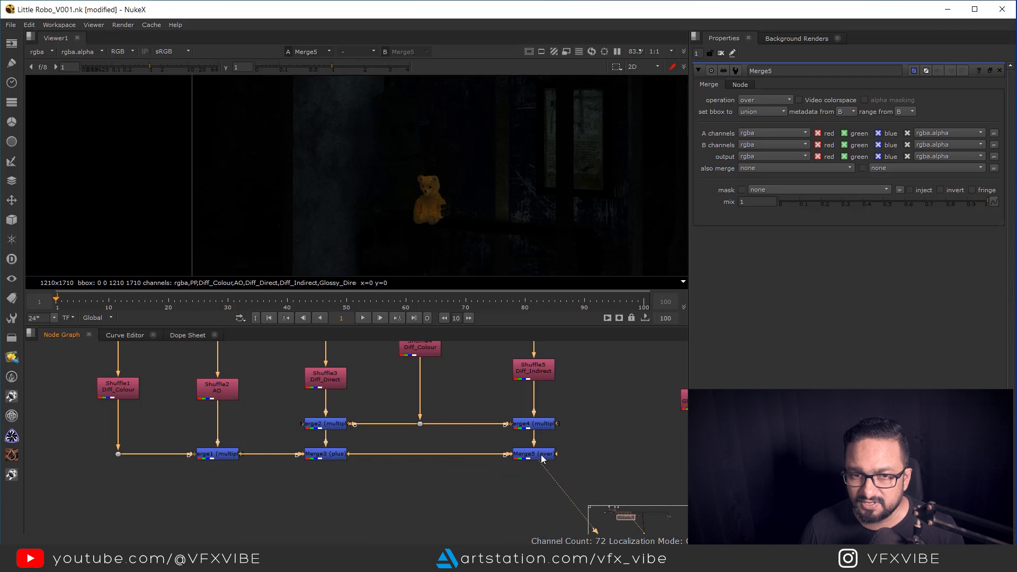
pyautogui.click(773, 98)
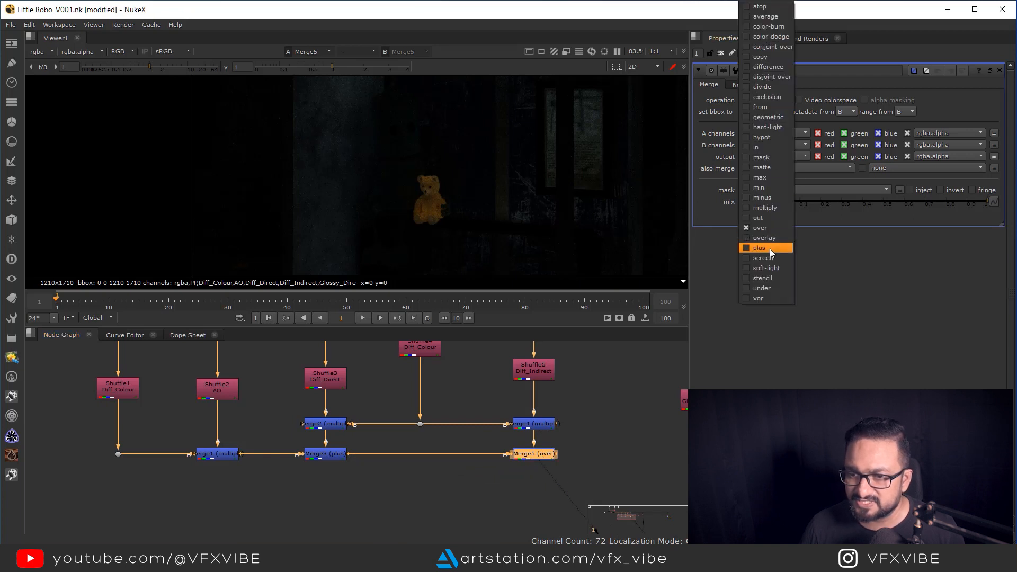
pyautogui.click(770, 249)
# Fit the whole image in the viewer and view the first multiply merge of Diff_Colour and AO.
pyautogui.press('f')
pyautogui.moveTo(262, 435); pyautogui.dragTo(157, 488)
pyautogui.press('1')
pyautogui.click(229, 495)
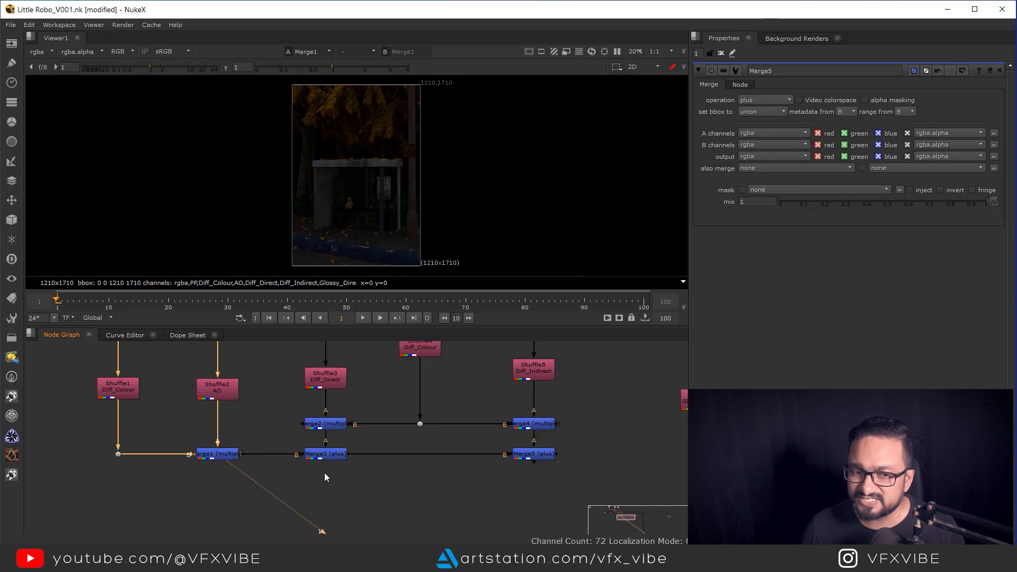
# View the Diff_Direct plus merge and the Diff_Indirect plus merge in turn to compare the summed diffuse light.
pyautogui.click(325, 454)
pyautogui.press('1')
pyautogui.click(539, 456)
pyautogui.press('1')
pyautogui.click(540, 469)
pyautogui.moveTo(540, 458); pyautogui.dragTo(411, 462, button='middle')
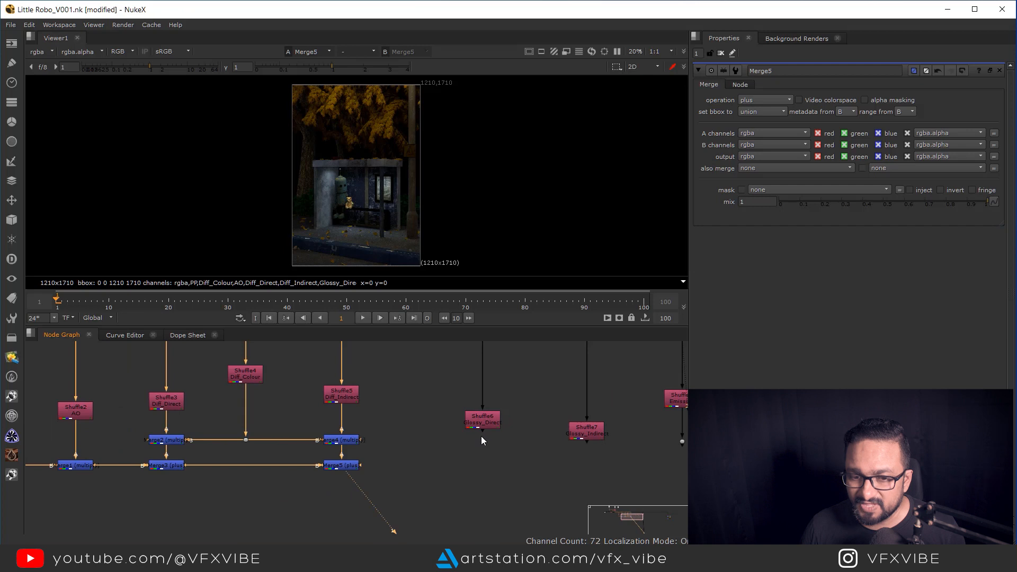
# View the Glossy_Direct pass close up on the robot and compare it with the Glossy_Indirect pass.
pyautogui.scroll(3, 481, 439)
pyautogui.click(486, 410)
pyautogui.press('1')
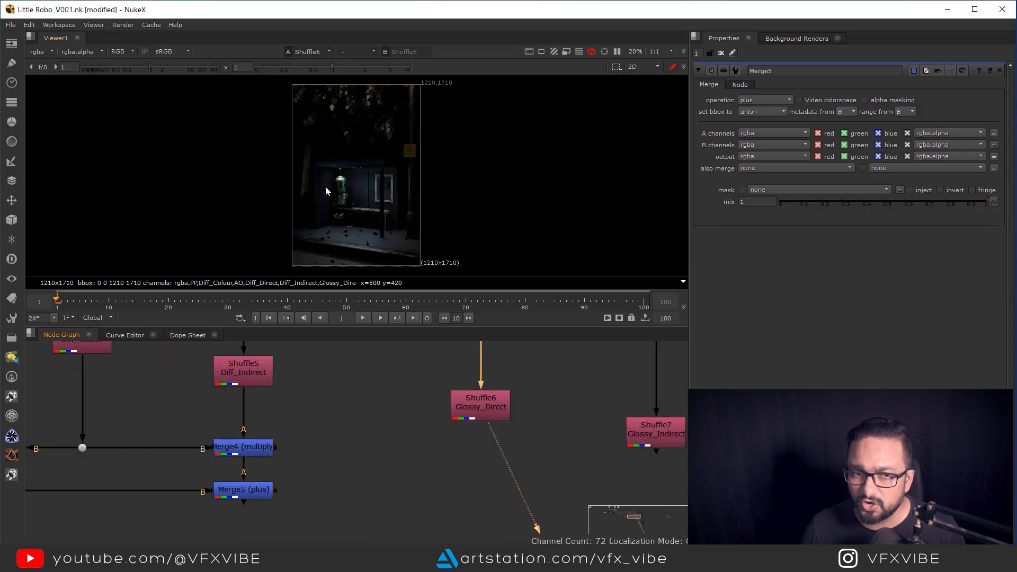
pyautogui.scroll(5, 325, 190)
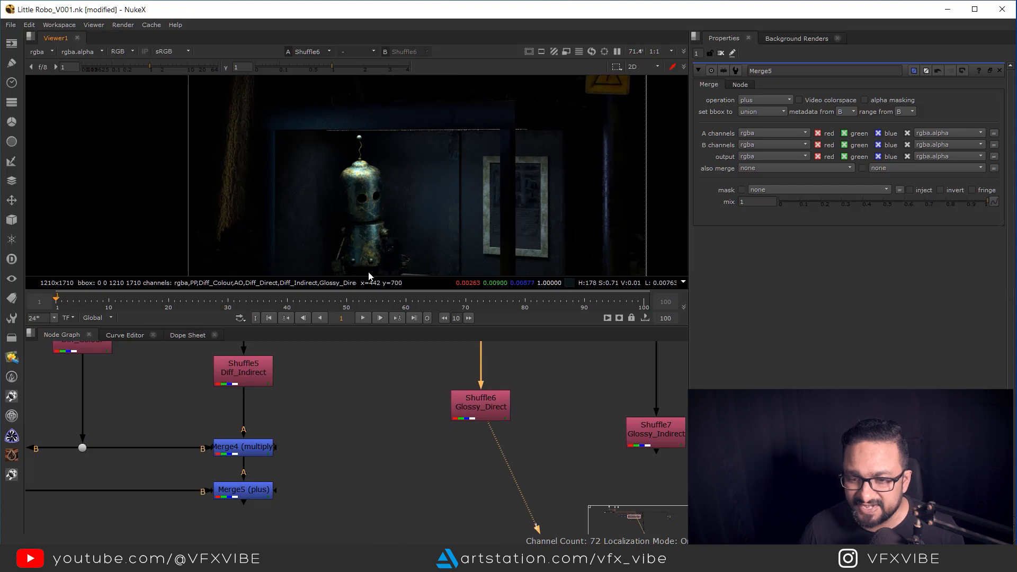
pyautogui.scroll(-3, 507, 427)
pyautogui.click(437, 414)
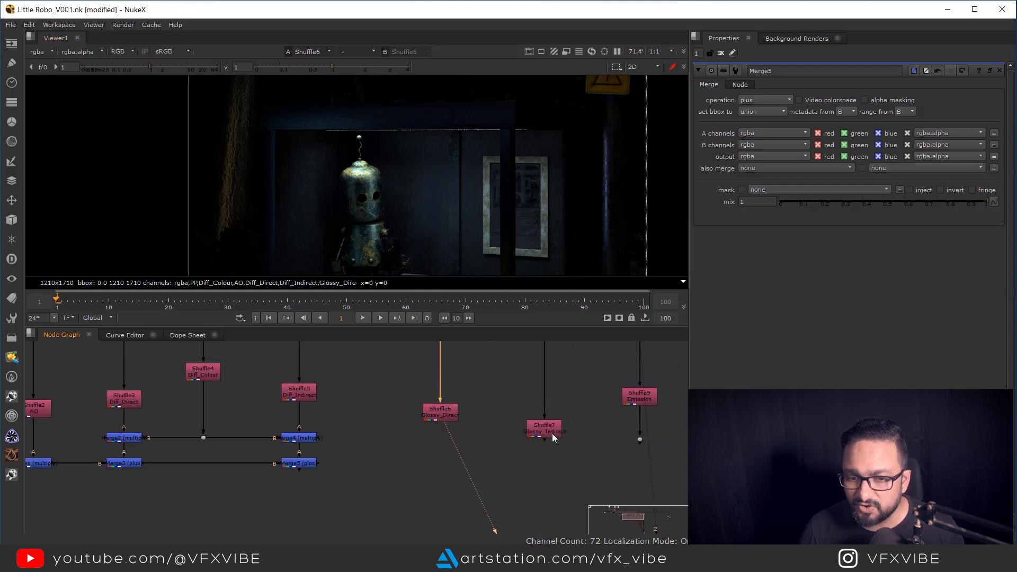
pyautogui.click(552, 433)
pyautogui.press('1')
pyautogui.click(437, 416)
pyautogui.press('1')
pyautogui.click(552, 432)
pyautogui.press('1')
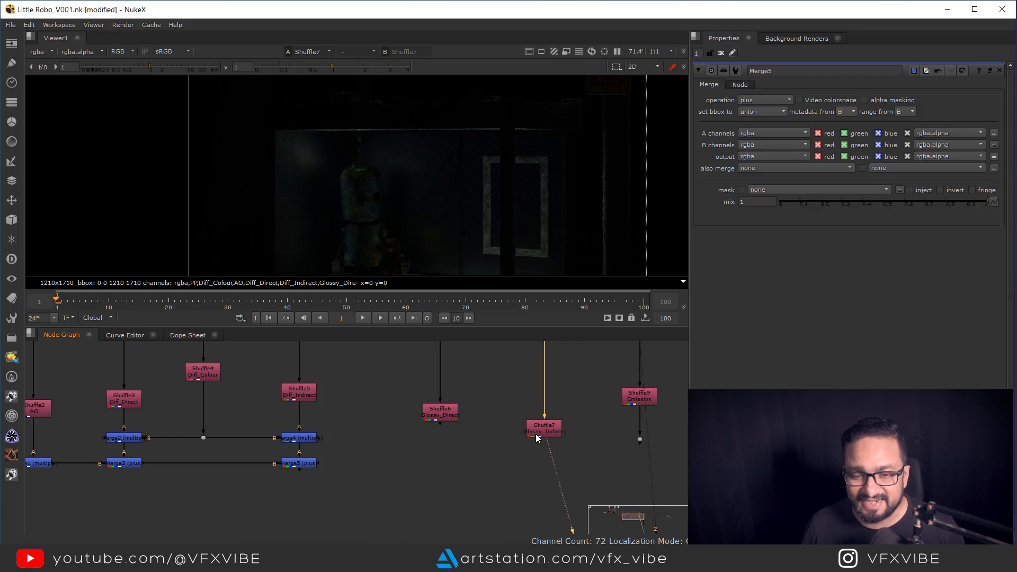
# Move both glossy shuffles up and add a Merge node with B from Glossy_Direct and A from Glossy_Indirect through an elbow dot.
pyautogui.moveTo(443, 413); pyautogui.dragTo(443, 378)
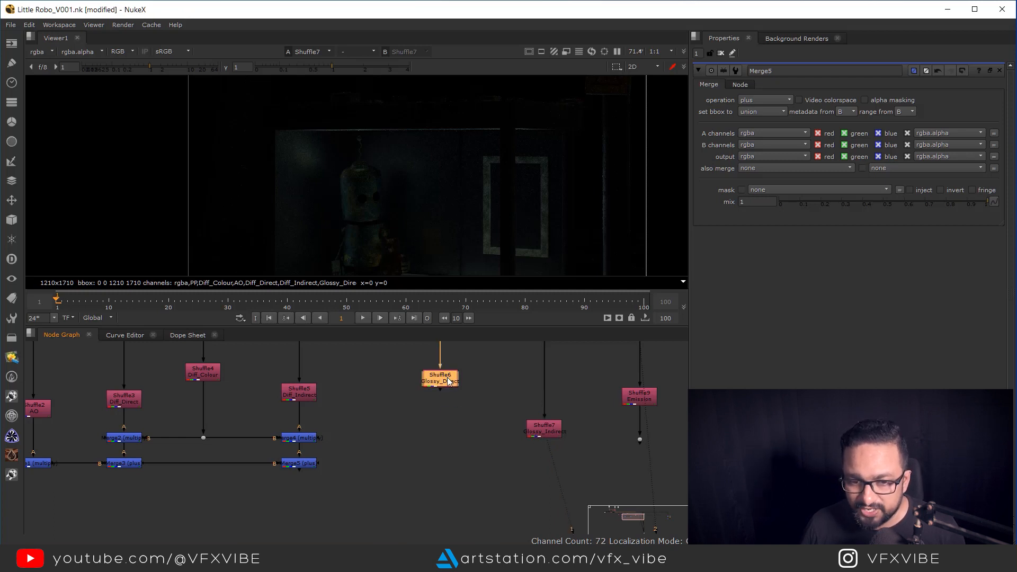
pyautogui.moveTo(542, 431); pyautogui.dragTo(538, 400)
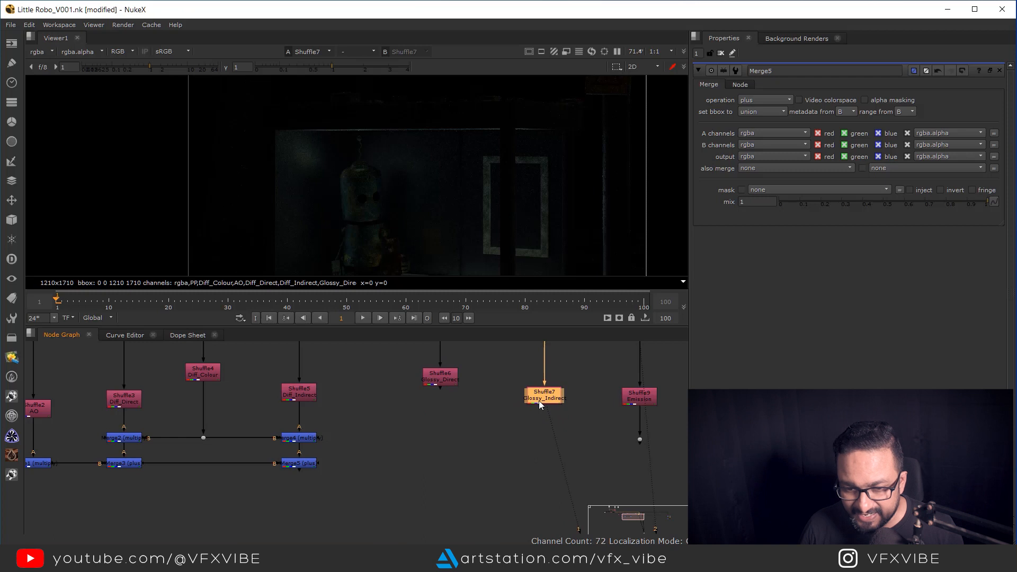
pyautogui.click(449, 428)
pyautogui.press('m')
pyautogui.moveTo(449, 414); pyautogui.dragTo(544, 400)
pyautogui.keyDown('ctrl'); pyautogui.moveTo(490, 420); pyautogui.dragTo(544, 434); pyautogui.keyUp('ctrl')
pyautogui.press('1')
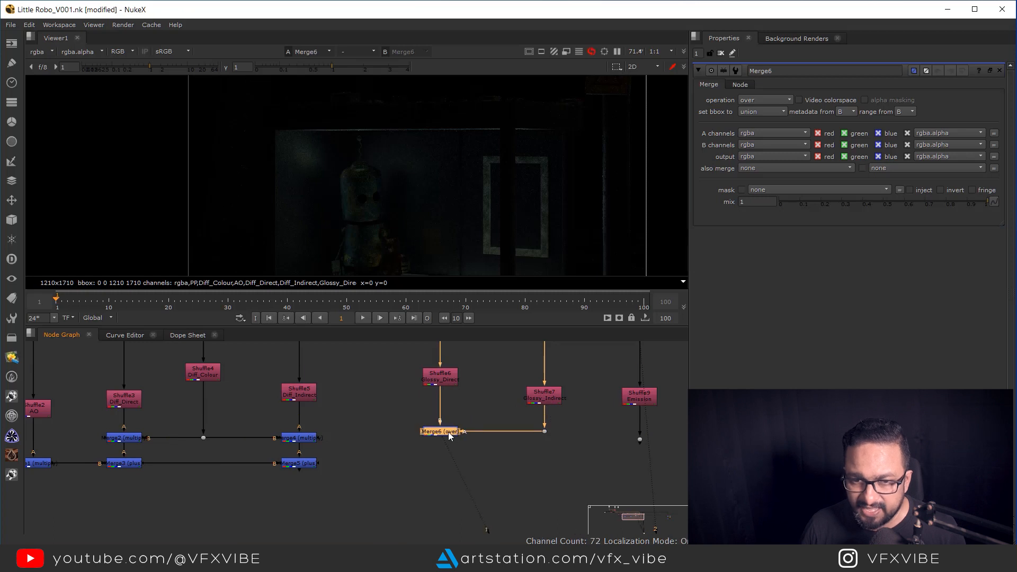
# Set the glossy merge's operation to plus and bring the robot and bench into view to check the result.
pyautogui.click(758, 100)
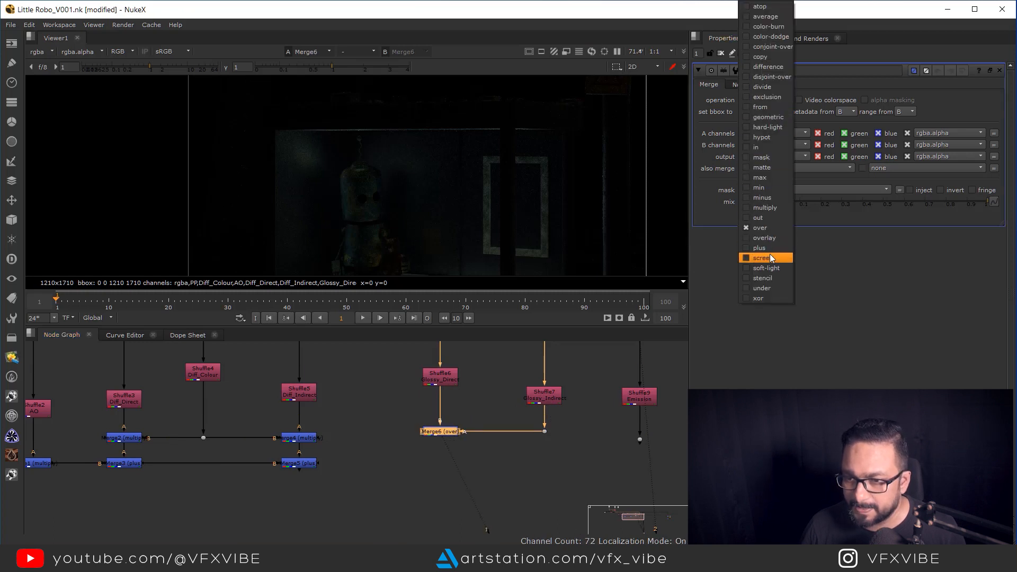
pyautogui.click(762, 248)
pyautogui.moveTo(443, 418); pyautogui.dragTo(451, 434, button='middle')
pyautogui.moveTo(453, 256); pyautogui.dragTo(482, 204, button='middle')
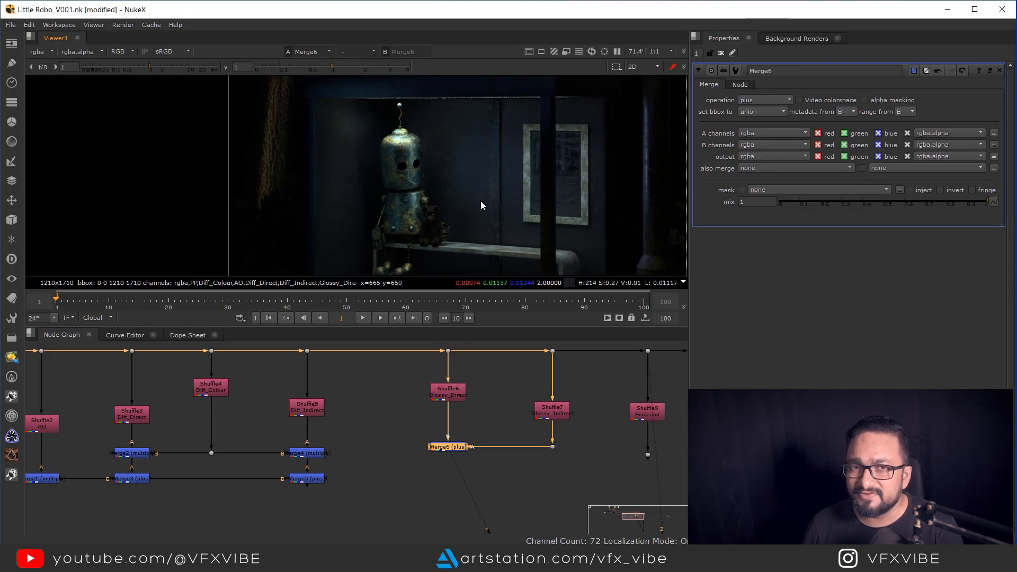
# Inspect Glossy_Direct on the robot in an enlarged viewer, restore the layout, and view the glossy plus merge on the whole image.
pyautogui.click(449, 392)
pyautogui.press('1')
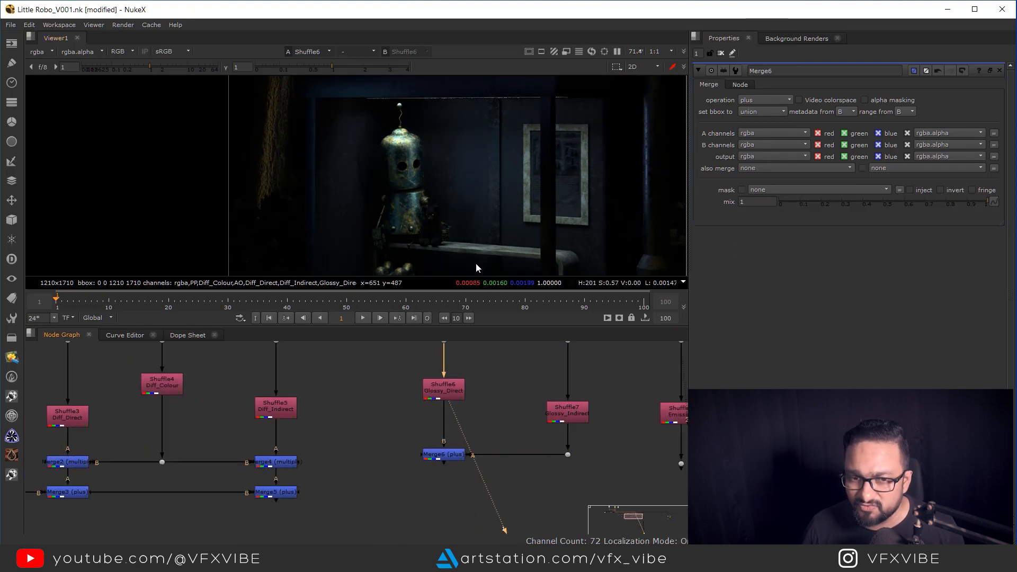
pyautogui.press('space')
pyautogui.scroll(3, 567, 241)
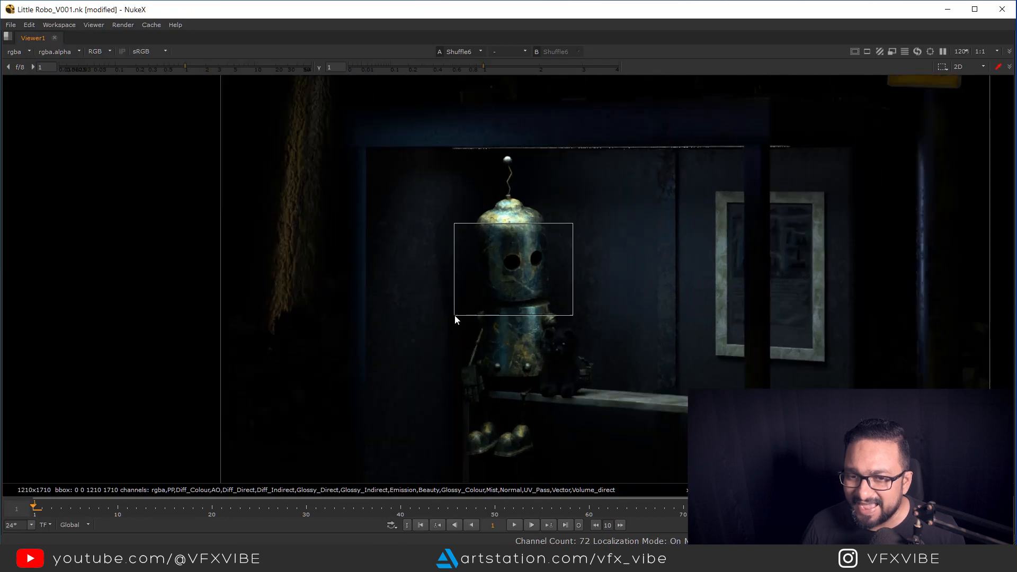
pyautogui.scroll(2, 526, 269)
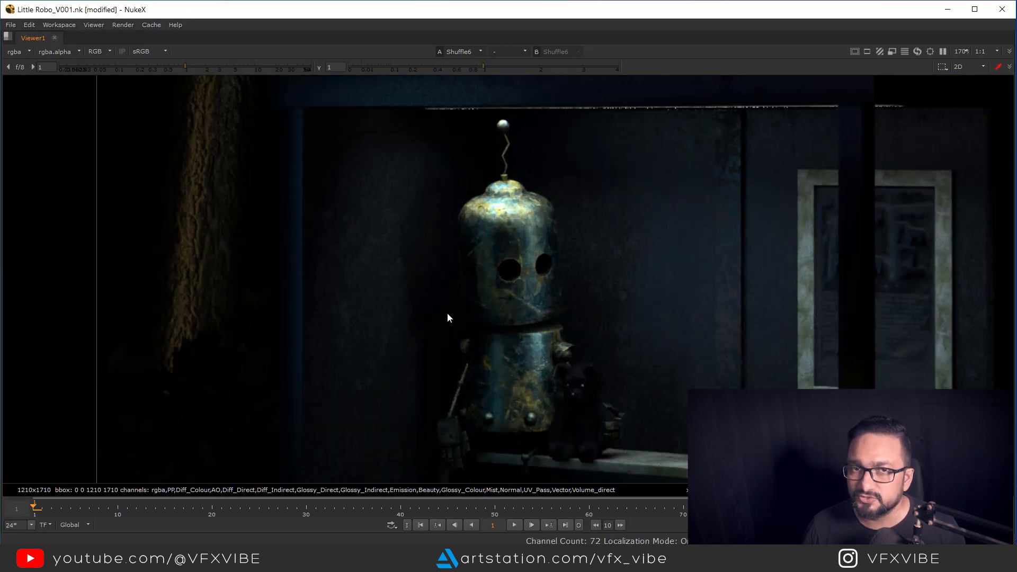
pyautogui.press('space')
pyautogui.press('f')
pyautogui.moveTo(478, 485); pyautogui.dragTo(477, 434, button='middle')
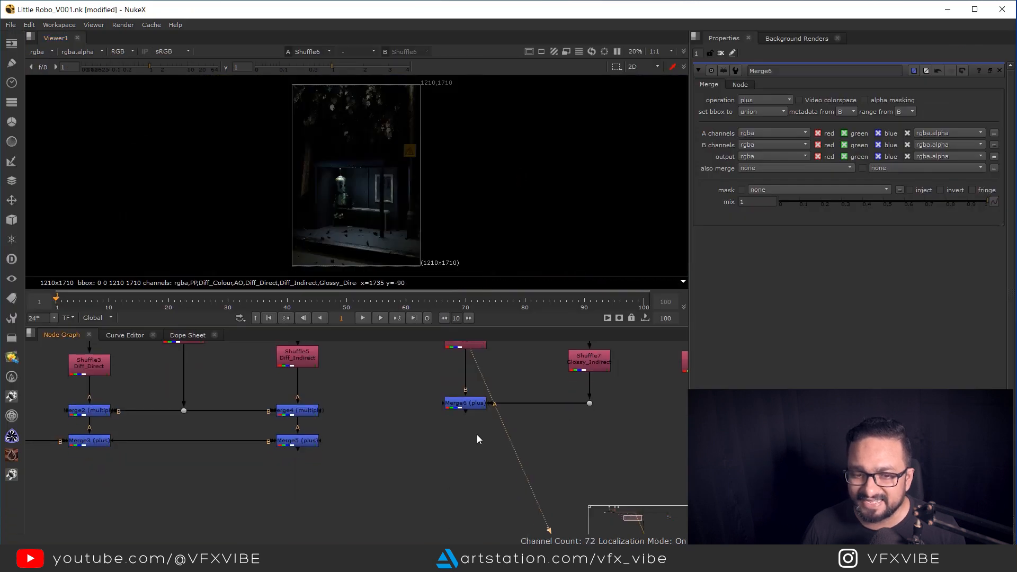
pyautogui.press('1')
# Add a Merge node with A from the glossy merge and B from the last diffuse plus merge, and set its operation to plus.
pyautogui.click(468, 454)
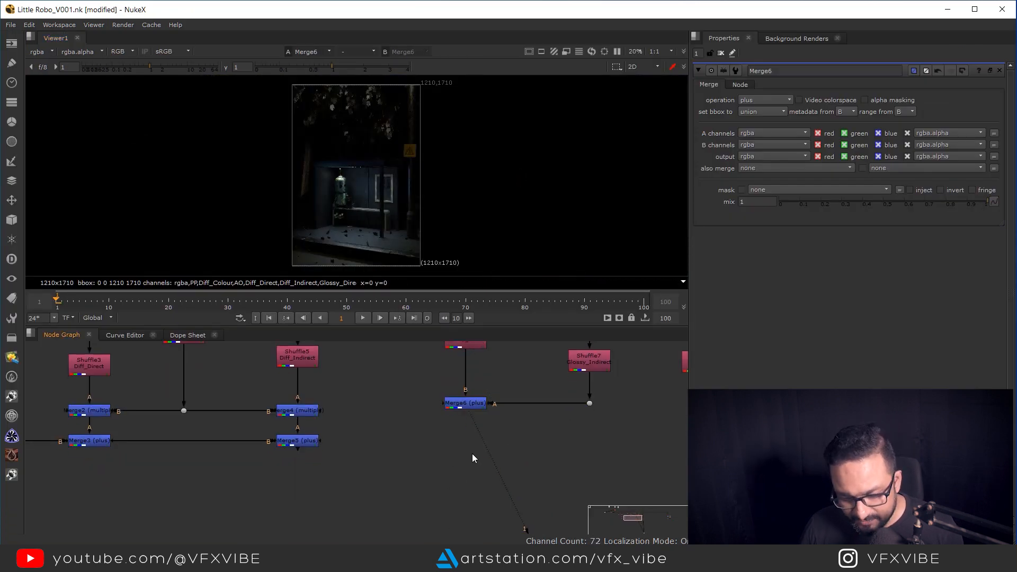
pyautogui.press('m')
pyautogui.moveTo(472, 441); pyautogui.dragTo(466, 403)
pyautogui.moveTo(472, 443); pyautogui.dragTo(469, 442)
pyautogui.press('1')
pyautogui.click(764, 101)
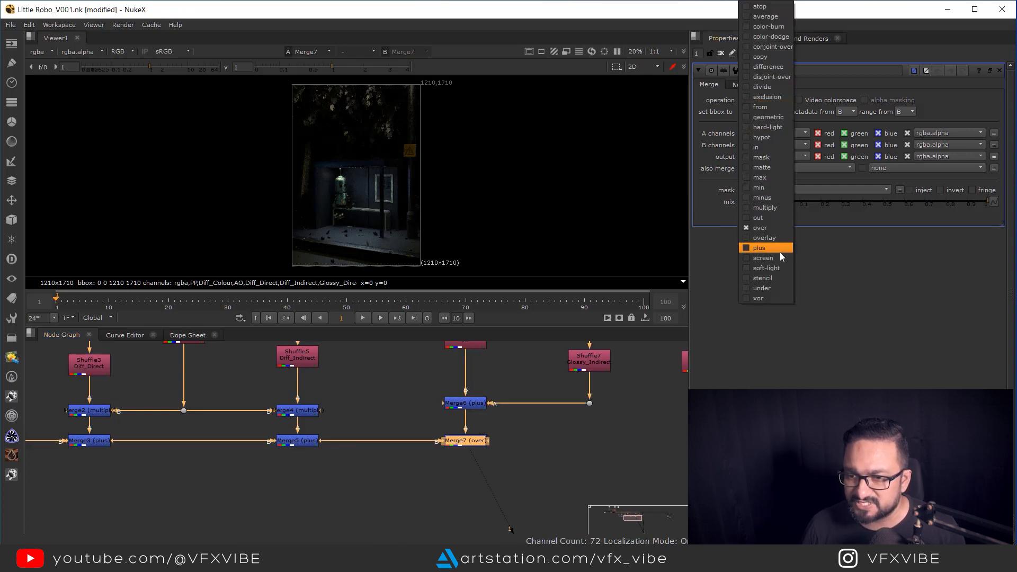
pyautogui.click(773, 246)
# Compare the last diffuse plus merge with the new diffuse-and-glossy plus merge around the robot.
pyautogui.click(307, 441)
pyautogui.press('1')
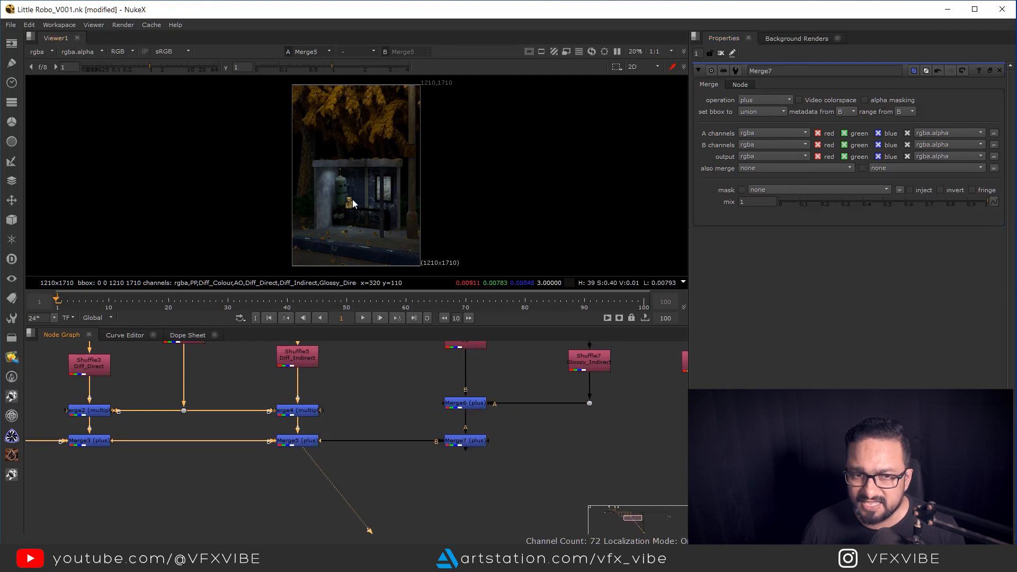
pyautogui.scroll(3, 359, 217)
pyautogui.scroll(5, 359, 217)
pyautogui.keyDown('ctrl'); pyautogui.keyDown('shift'); pyautogui.moveTo(448, 126); pyautogui.dragTo(312, 261); pyautogui.keyUp('shift'); pyautogui.keyUp('ctrl')
pyautogui.click(465, 440)
pyautogui.press('1')
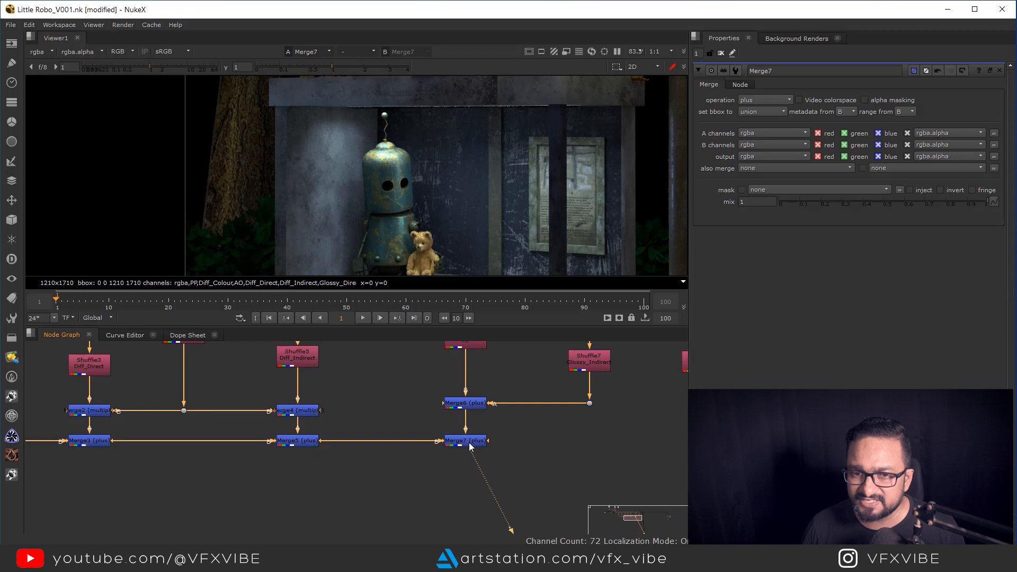
# Inspect the diffuse-and-glossy result around the bus shelter in an enlarged viewer, then fit the image and restore the layout.
pyautogui.press('f')
pyautogui.press('space')
pyautogui.scroll(6, 455, 312)
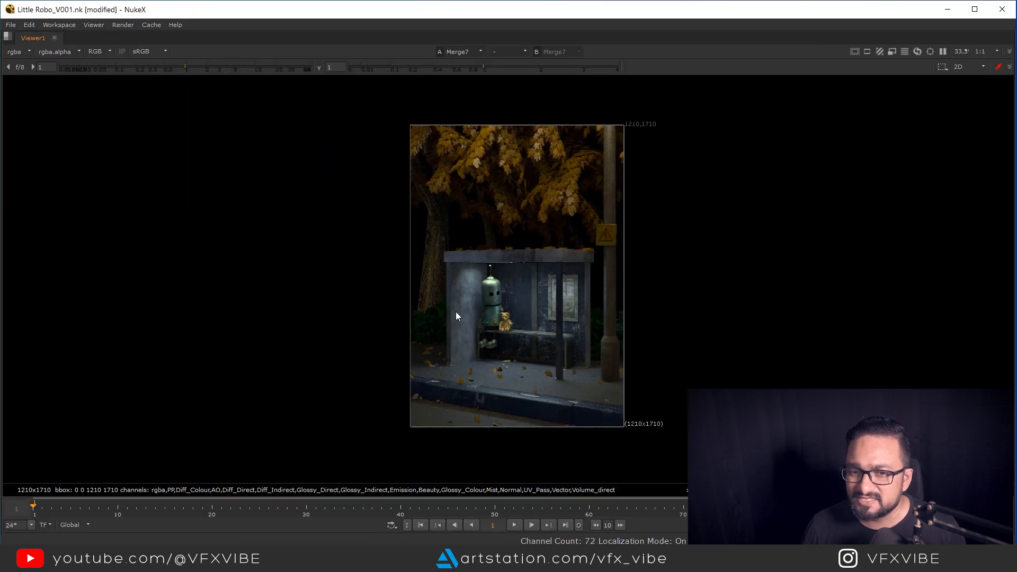
pyautogui.moveTo(485, 344); pyautogui.dragTo(514, 360, button='middle')
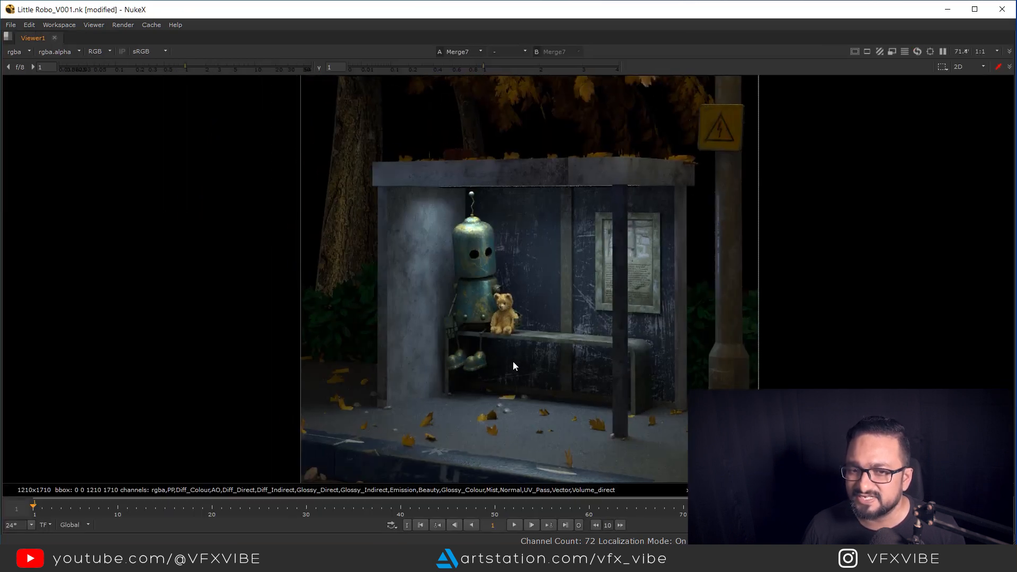
pyautogui.scroll(1, 460, 263)
pyautogui.keyDown('ctrl'); pyautogui.keyDown('shift'); pyautogui.moveTo(539, 224); pyautogui.dragTo(427, 345); pyautogui.keyUp('shift'); pyautogui.keyUp('ctrl')
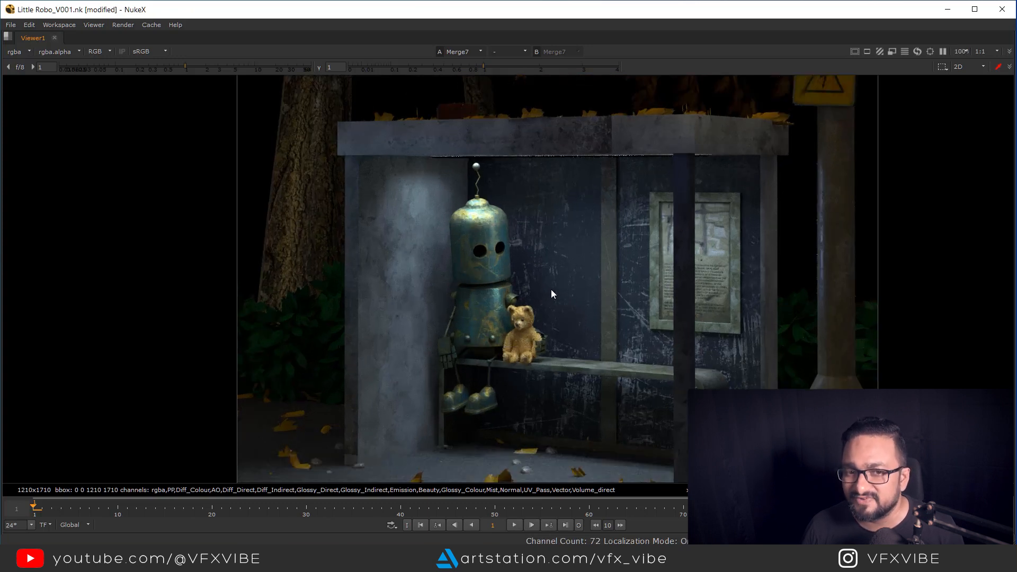
pyautogui.press('f')
pyautogui.press('space')
# View the Emission pass, then examine the strip under the shelter roof in the diffuse-and-glossy merge.
pyautogui.scroll(4, 510, 449)
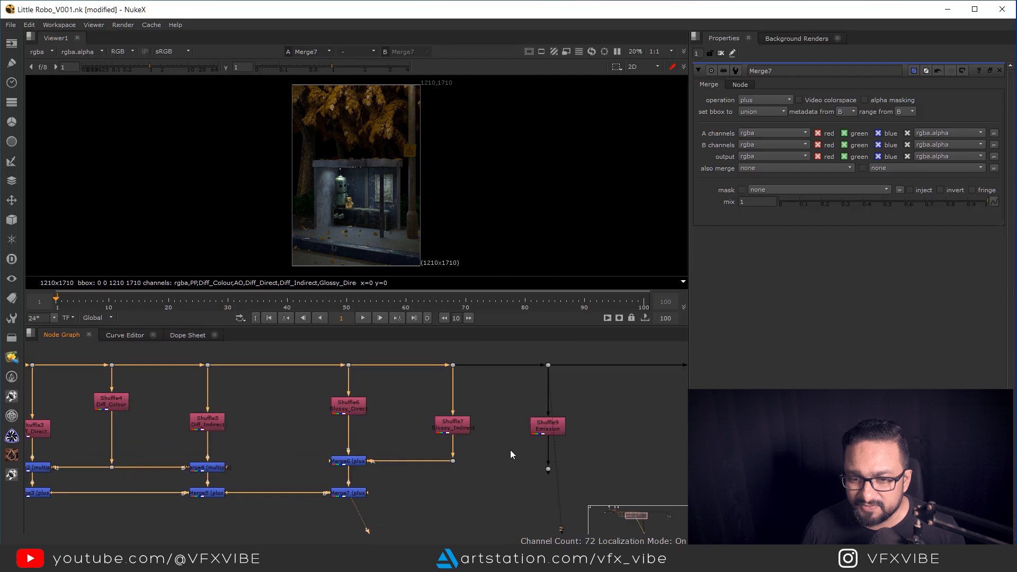
pyautogui.press('2')
pyautogui.scroll(4, 362, 179)
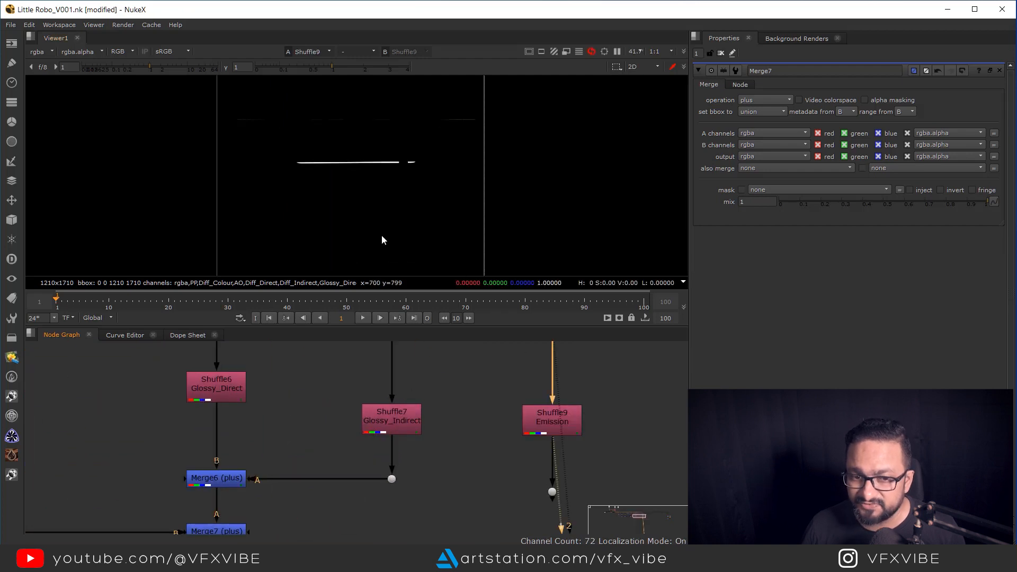
pyautogui.moveTo(297, 530); pyautogui.dragTo(412, 425, button='middle')
pyautogui.scroll(-3, 412, 443)
pyautogui.click(375, 433)
pyautogui.press('1')
pyautogui.scroll(5, 356, 159)
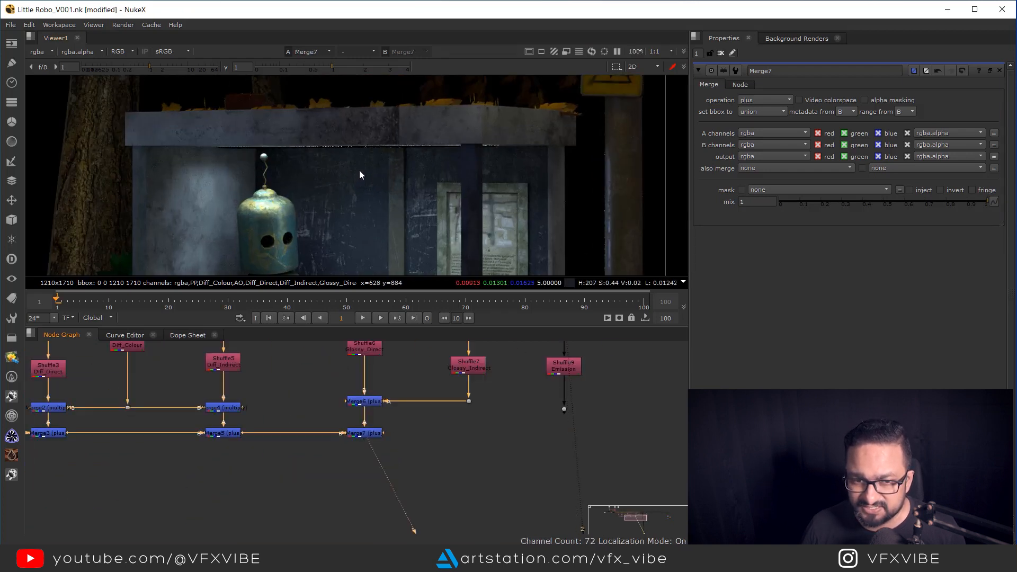
pyautogui.moveTo(241, 152); pyautogui.dragTo(538, 133)
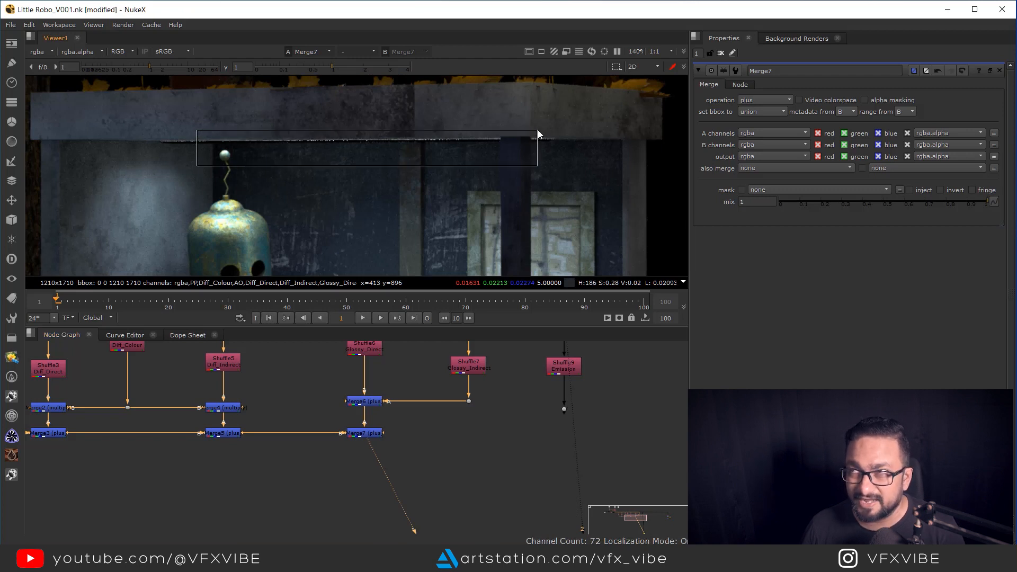
# Move the bottom row of merges down and add a Merge node beneath Emission, with A from Emission's dot and B from that row's last merge.
pyautogui.scroll(-3, 497, 427)
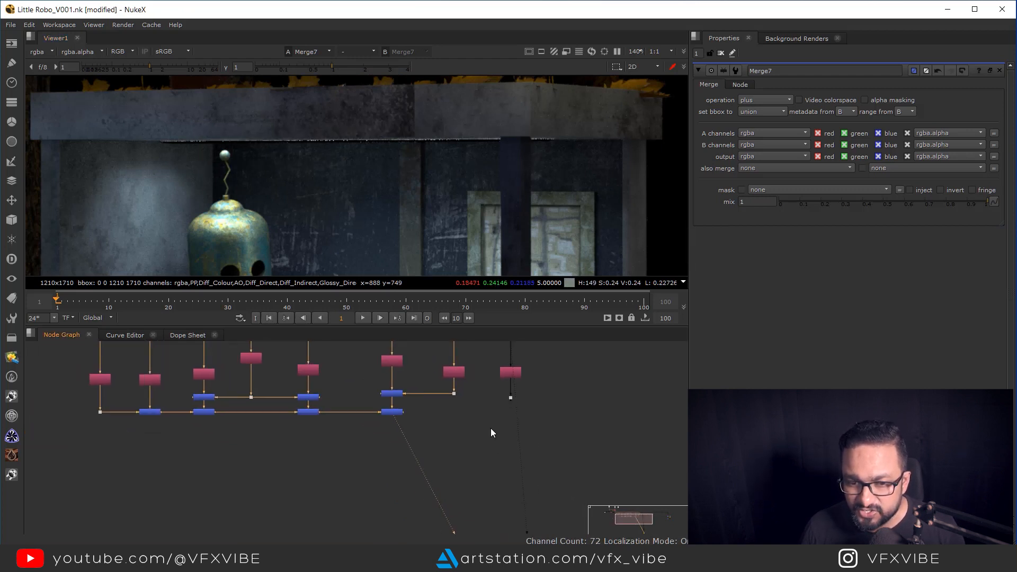
pyautogui.scroll(-2, 456, 444)
pyautogui.moveTo(155, 471); pyautogui.dragTo(358, 459)
pyautogui.click(484, 446)
pyautogui.press('m')
pyautogui.scroll(3, 487, 445)
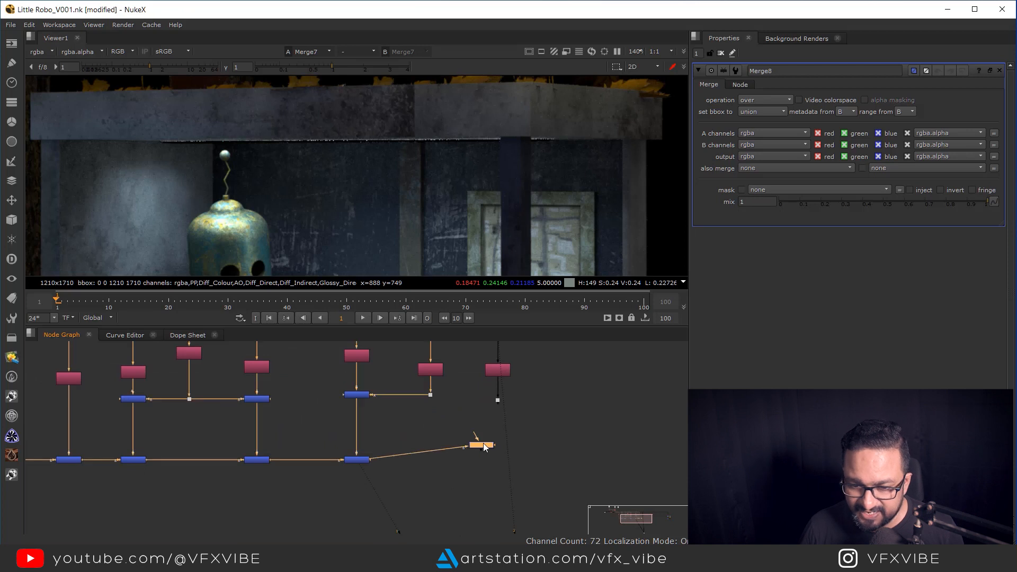
pyautogui.moveTo(486, 447); pyautogui.dragTo(491, 459)
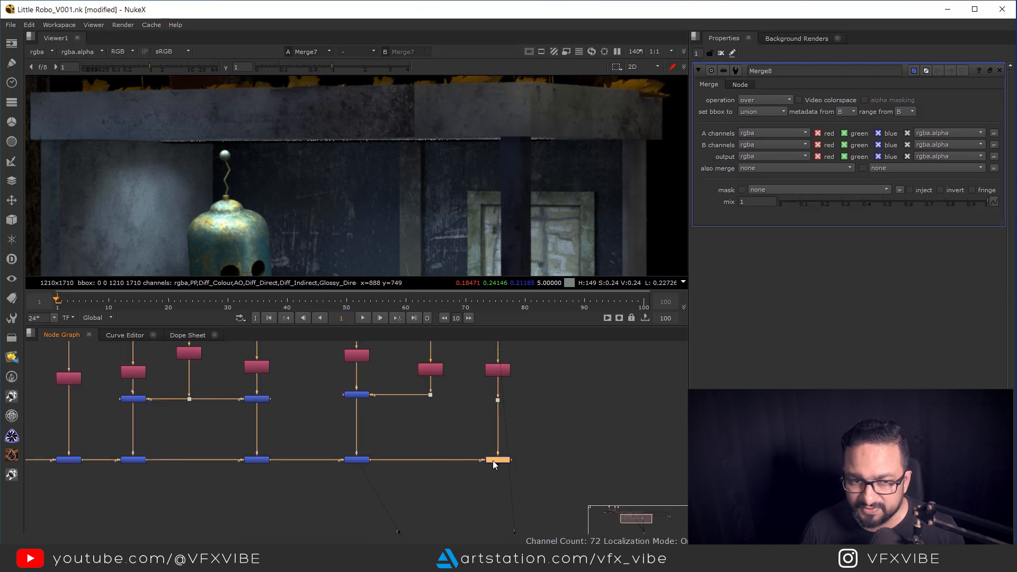
# View the Emission merge, set its operation to plus, and inspect the light strip under the shelter roof.
pyautogui.press('1')
pyautogui.moveTo(329, 199); pyautogui.dragTo(442, 201, button='middle')
pyautogui.press('f')
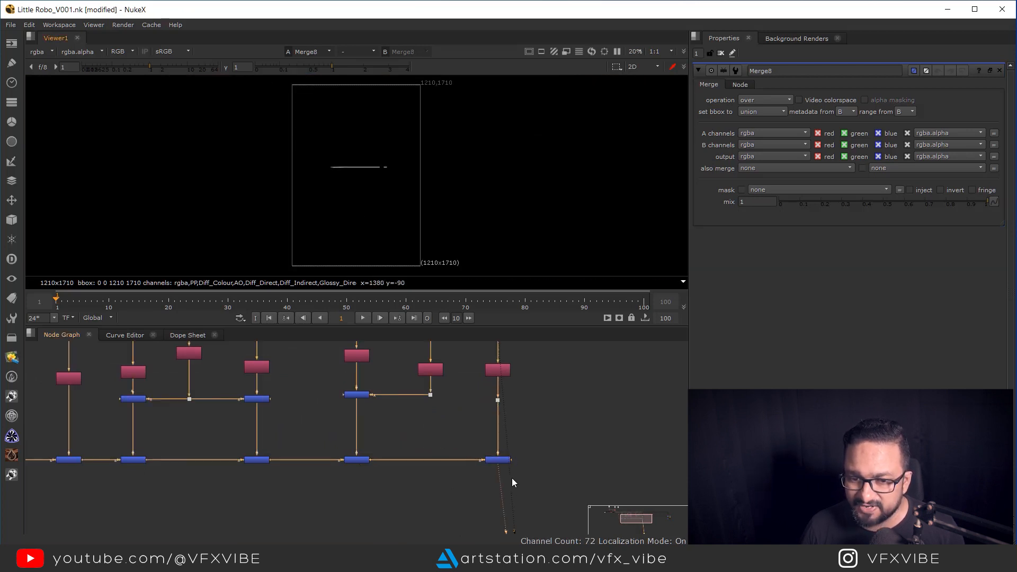
pyautogui.click(498, 459)
pyautogui.press('a')
pyautogui.press('a')
pyautogui.click(765, 99)
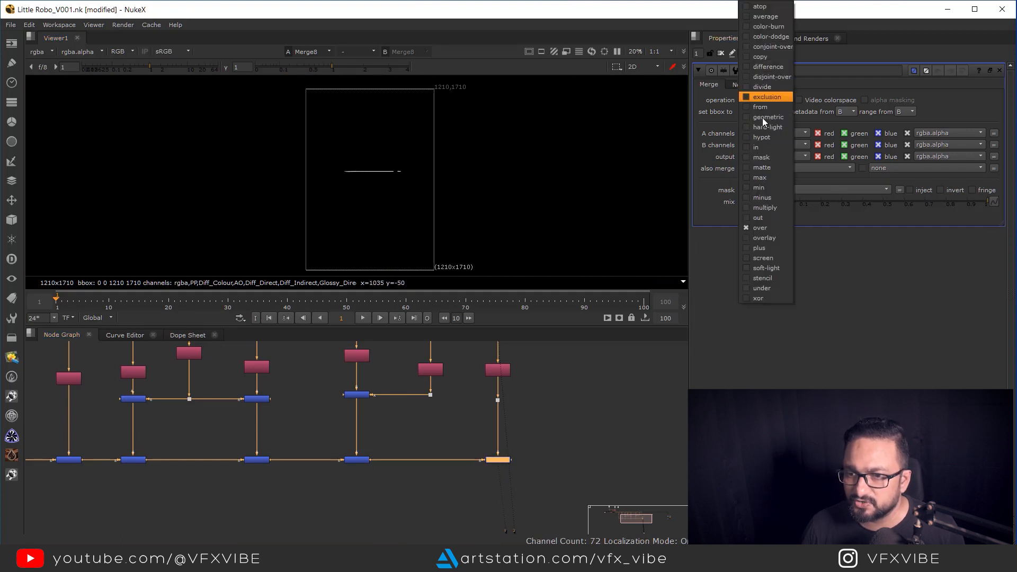
pyautogui.click(760, 247)
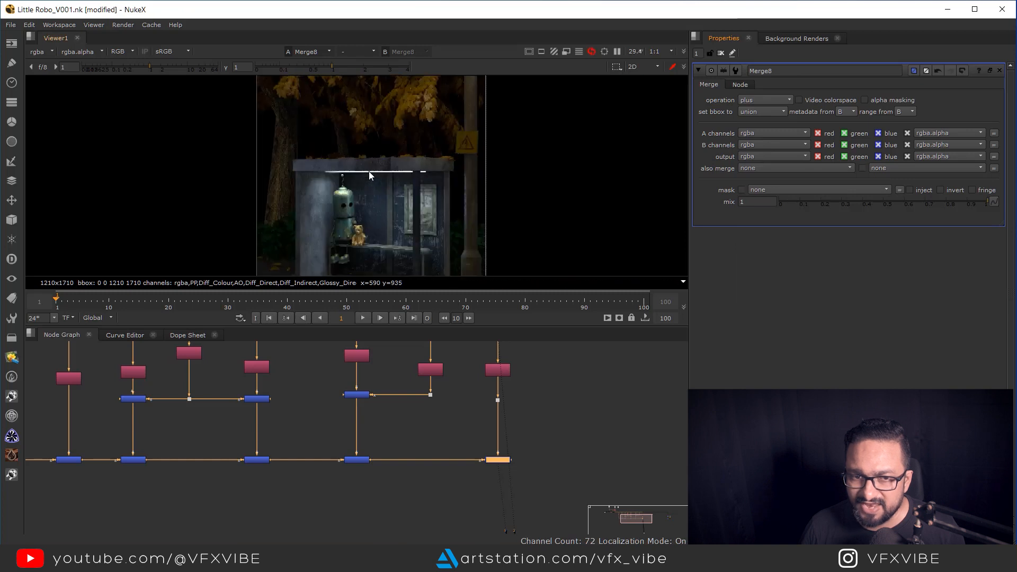
pyautogui.moveTo(386, 195); pyautogui.dragTo(456, 170, button='middle')
pyautogui.moveTo(328, 170); pyautogui.dragTo(580, 135)
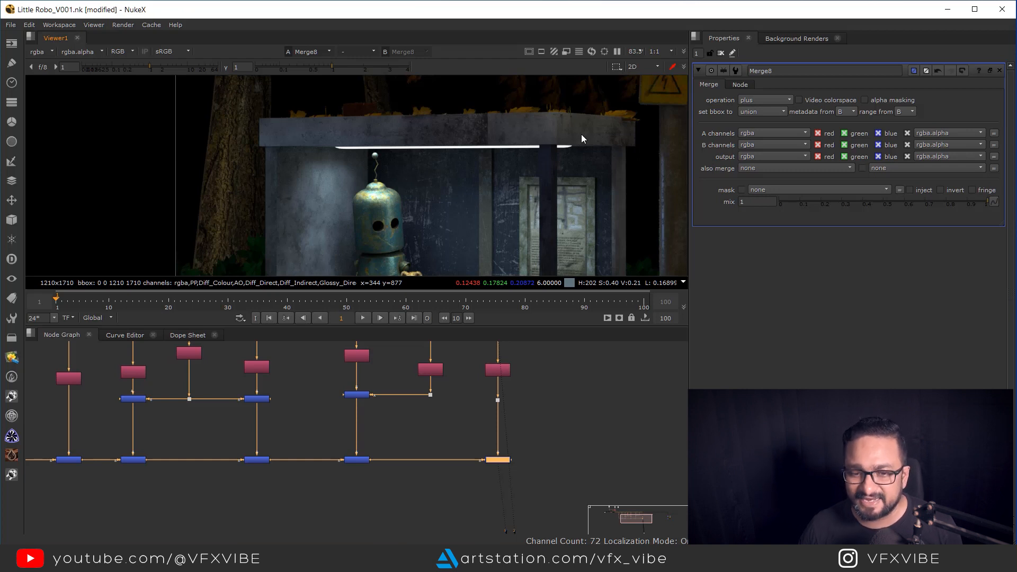
# Move the Emission shuffle up and branch a Glow node off its dot, viewed with effect only enabled.
pyautogui.moveTo(514, 468); pyautogui.dragTo(502, 543, button='middle')
pyautogui.moveTo(457, 429); pyautogui.dragTo(523, 495)
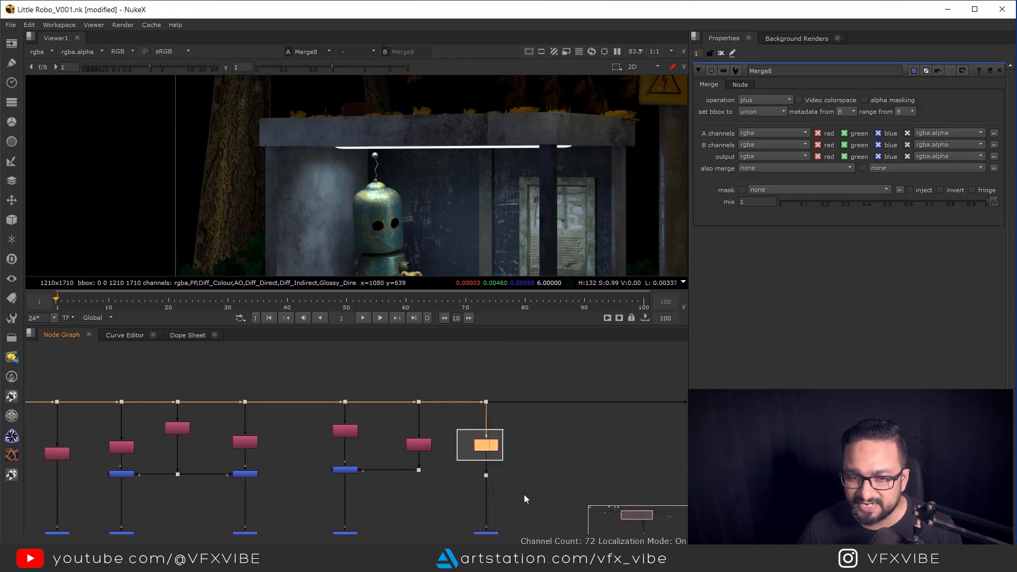
pyautogui.moveTo(490, 446); pyautogui.dragTo(491, 428)
pyautogui.click(537, 456)
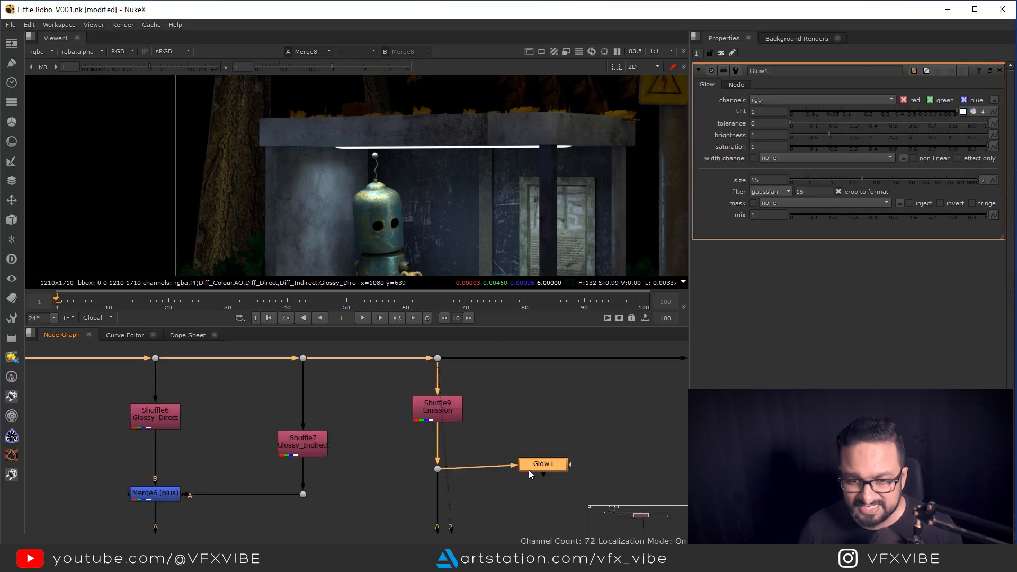
pyautogui.moveTo(528, 470); pyautogui.dragTo(551, 471)
pyautogui.press('1')
pyautogui.click(958, 158)
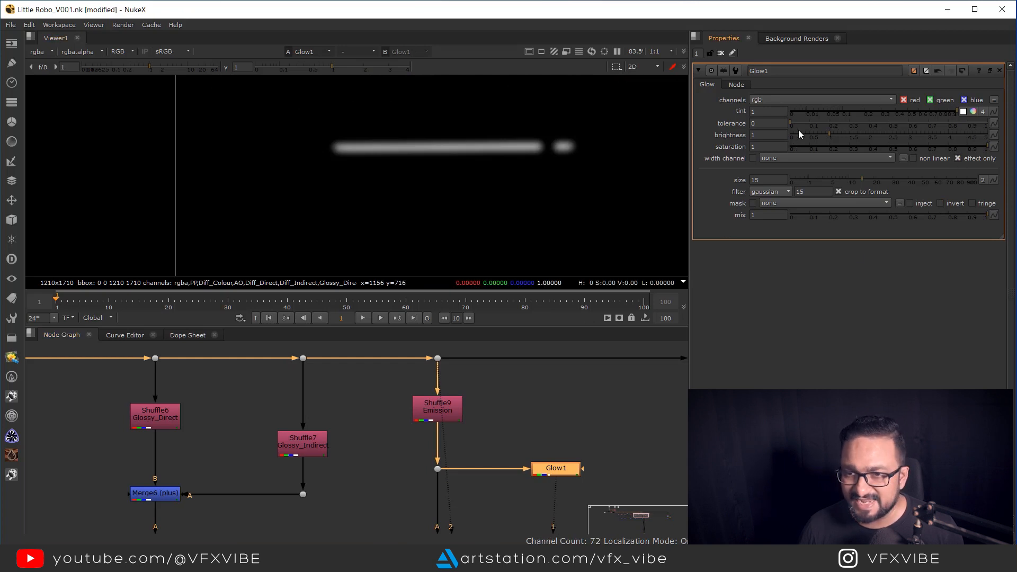
# Set the Glow's size to 210 and its brightness to 4.48.
pyautogui.moveTo(861, 187); pyautogui.dragTo(980, 189)
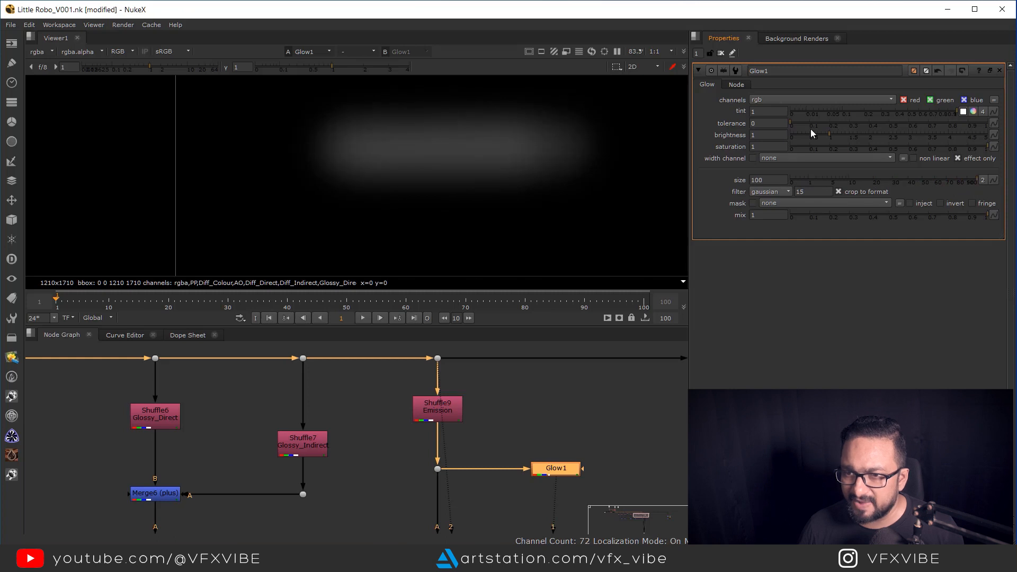
pyautogui.moveTo(826, 135); pyautogui.dragTo(888, 146)
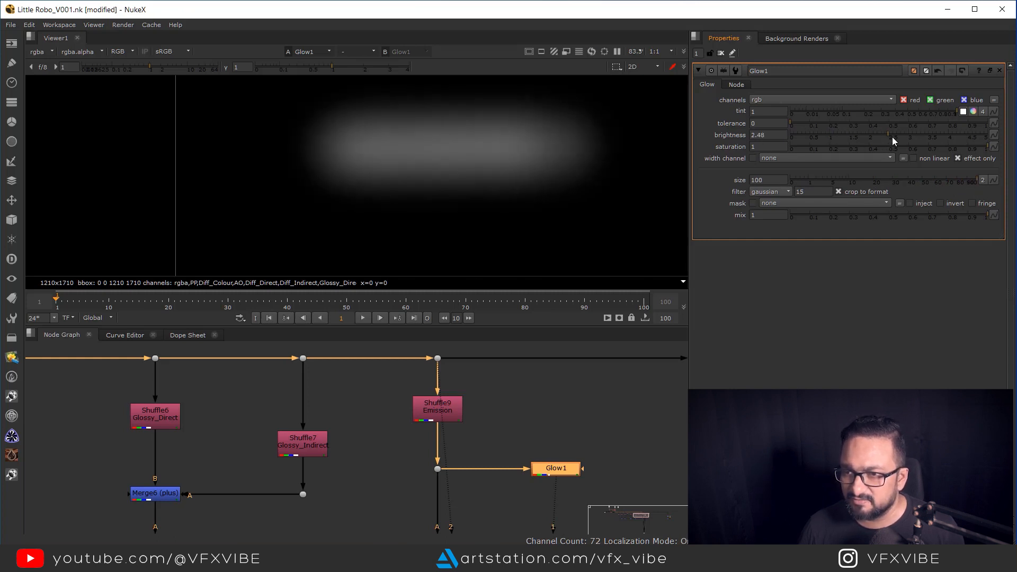
pyautogui.click(756, 180)
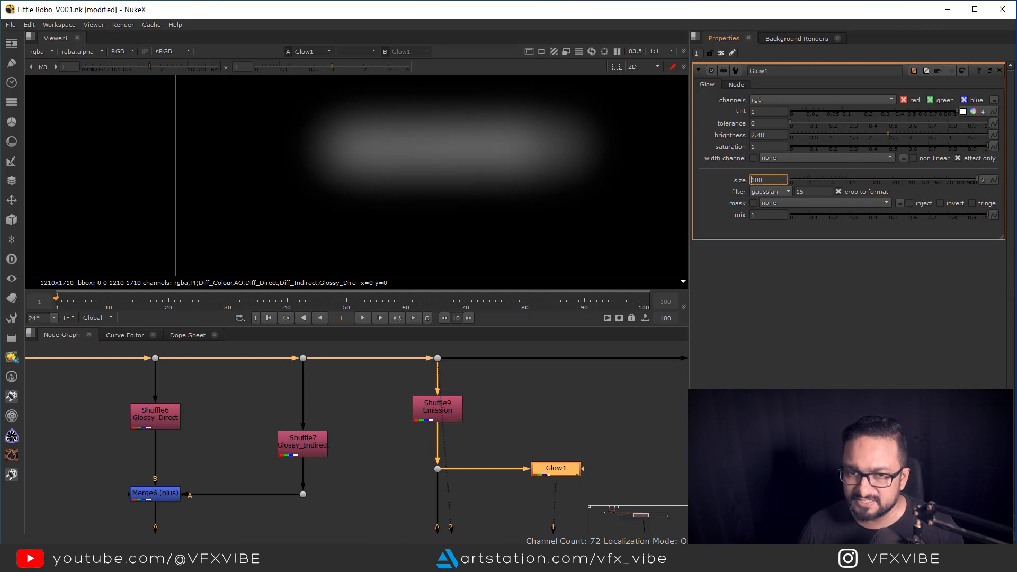
pyautogui.press('Up')
pyautogui.press('Up')
pyautogui.press('Down')
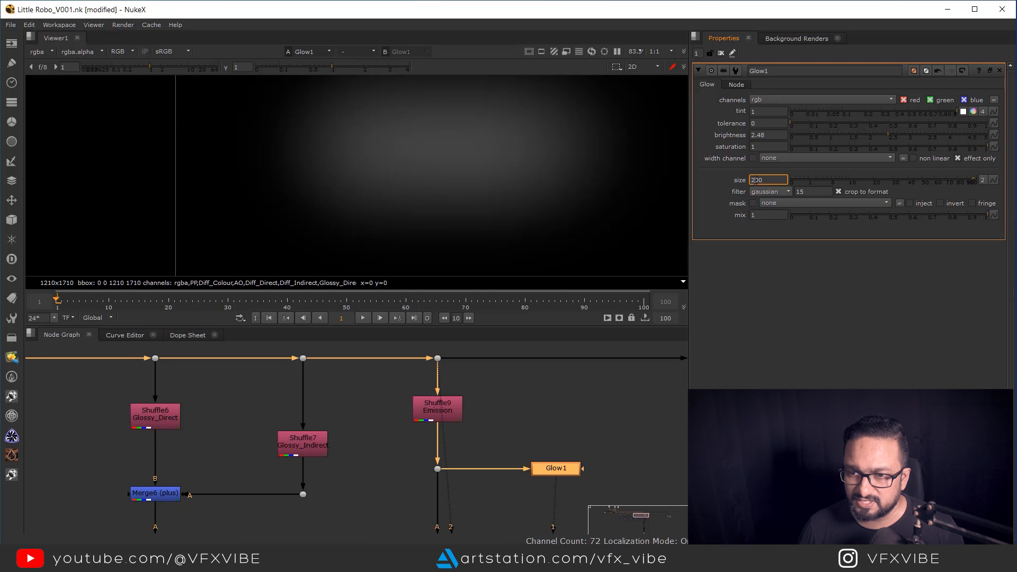
pyautogui.press('Up')
pyautogui.click(752, 136)
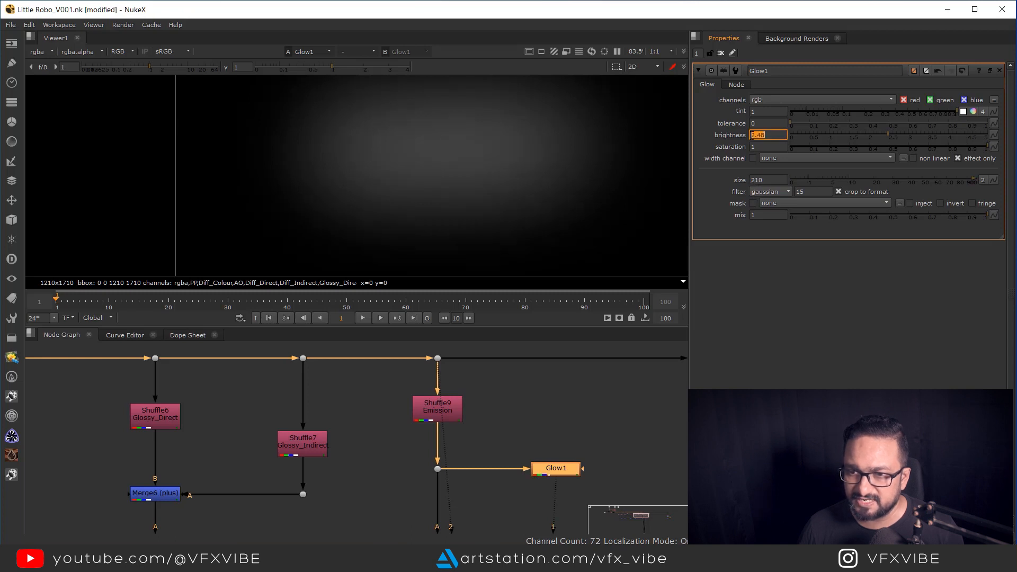
pyautogui.press('Up')
pyautogui.press('Up')
pyautogui.scroll(-2, 516, 210)
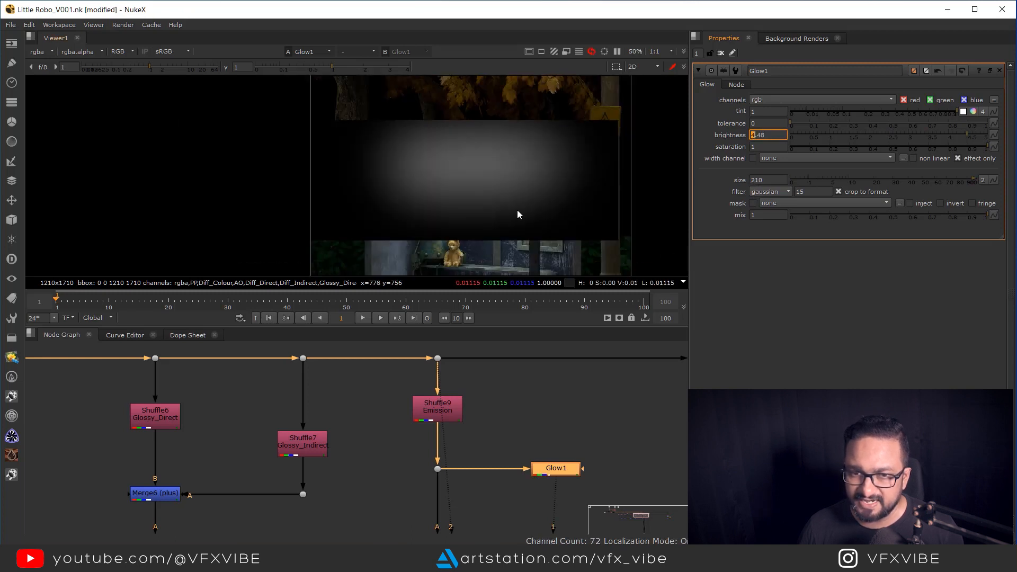
# Insert a Merge node between Emission's dot and the bottom-row merge, with A from the Glow routed through a corner dot.
pyautogui.scroll(-4, 513, 438)
pyautogui.click(504, 430)
pyautogui.press('m')
pyautogui.moveTo(507, 427); pyautogui.dragTo(534, 391)
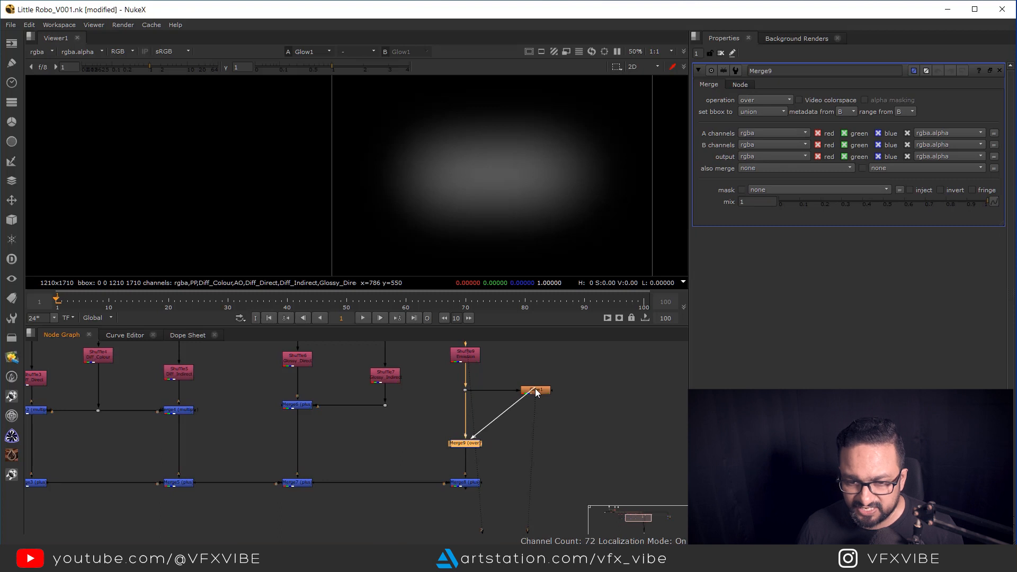
pyautogui.click(503, 423)
# View the new glow merge, set its operation to plus, and inspect the halo around the light strip.
pyautogui.click(466, 444)
pyautogui.press('1')
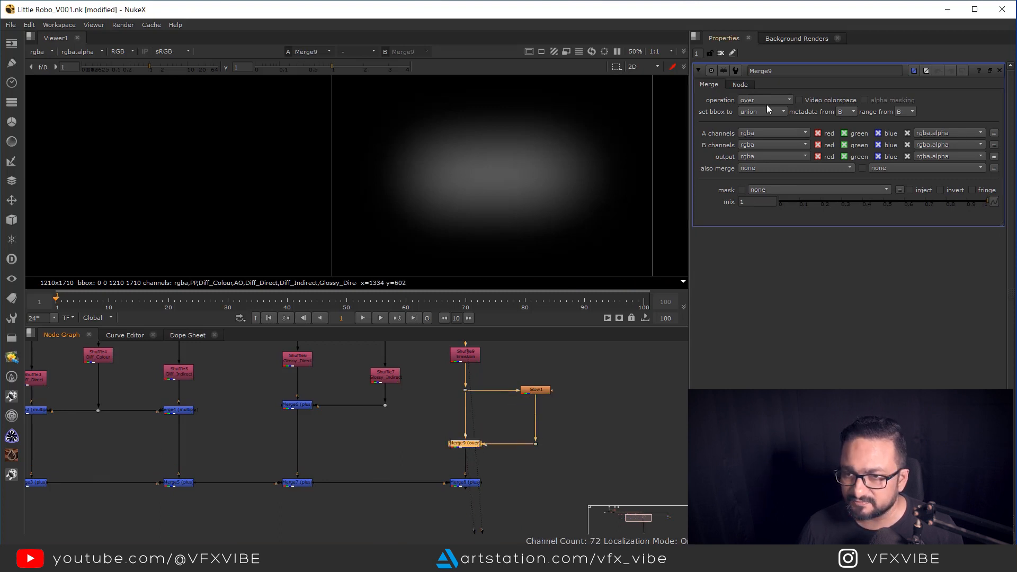
pyautogui.click(766, 100)
pyautogui.click(764, 249)
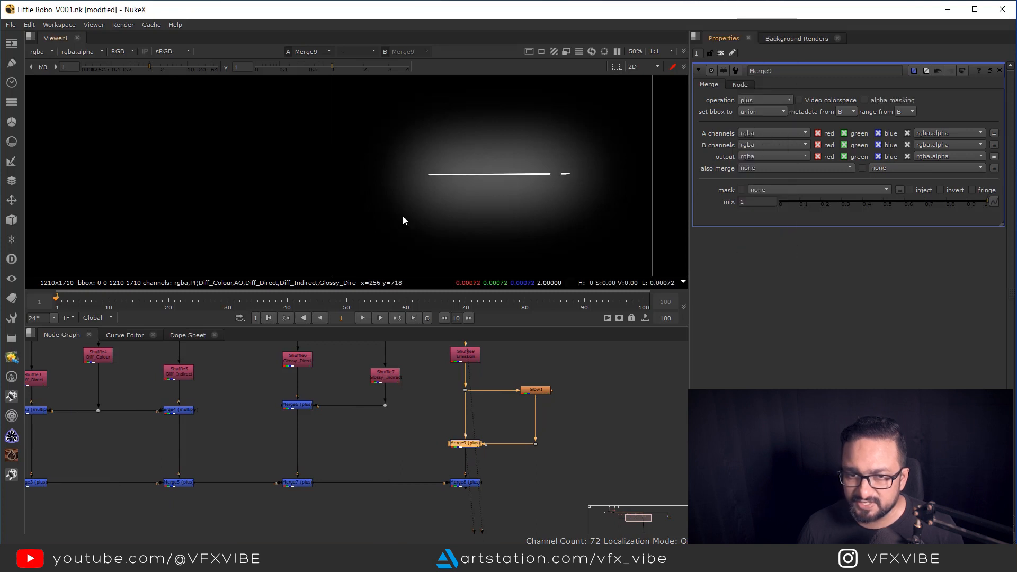
pyautogui.scroll(3, 486, 179)
pyautogui.scroll(-1, 402, 181)
pyautogui.moveTo(366, 169); pyautogui.dragTo(587, 217)
pyautogui.scroll(-2, 500, 176)
pyautogui.moveTo(371, 122); pyautogui.dragTo(624, 240)
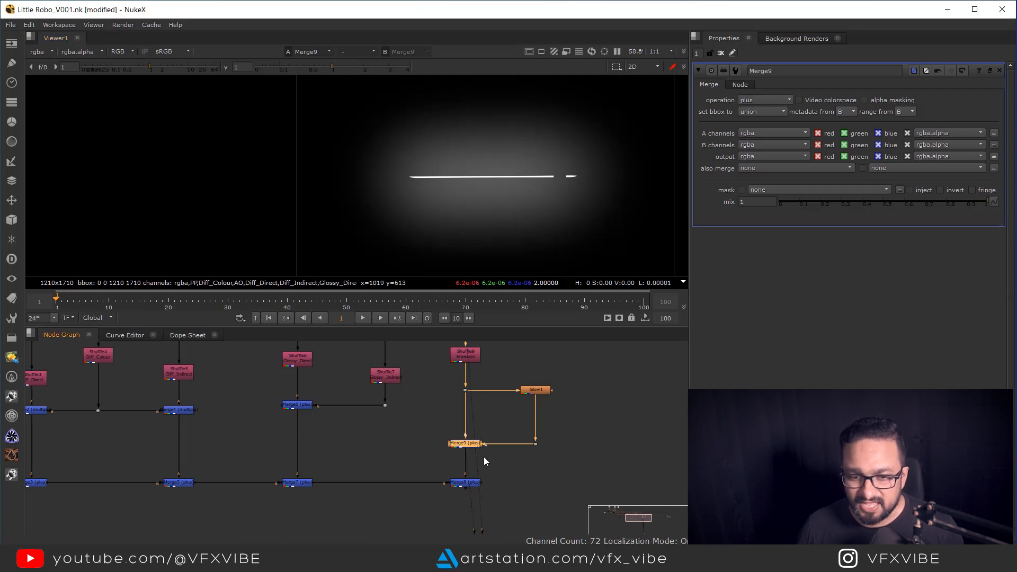
# Add a dot on the first Glow's input line, branch a second Glow node from it, and view that node.
pyautogui.scroll(-3, 484, 450)
pyautogui.moveTo(486, 440); pyautogui.dragTo(436, 412, button='middle')
pyautogui.moveTo(416, 403); pyautogui.dragTo(526, 461)
pyautogui.moveTo(484, 413); pyautogui.dragTo(467, 400)
pyautogui.scroll(3, 500, 412)
pyautogui.press('Tab')
pyautogui.press('Return')
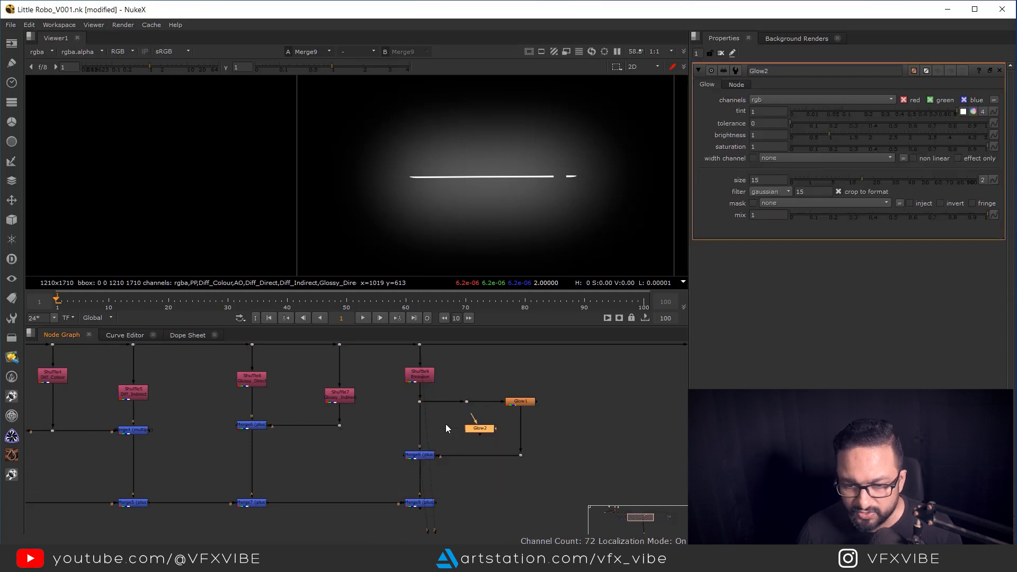
pyautogui.moveTo(471, 414); pyautogui.dragTo(466, 401)
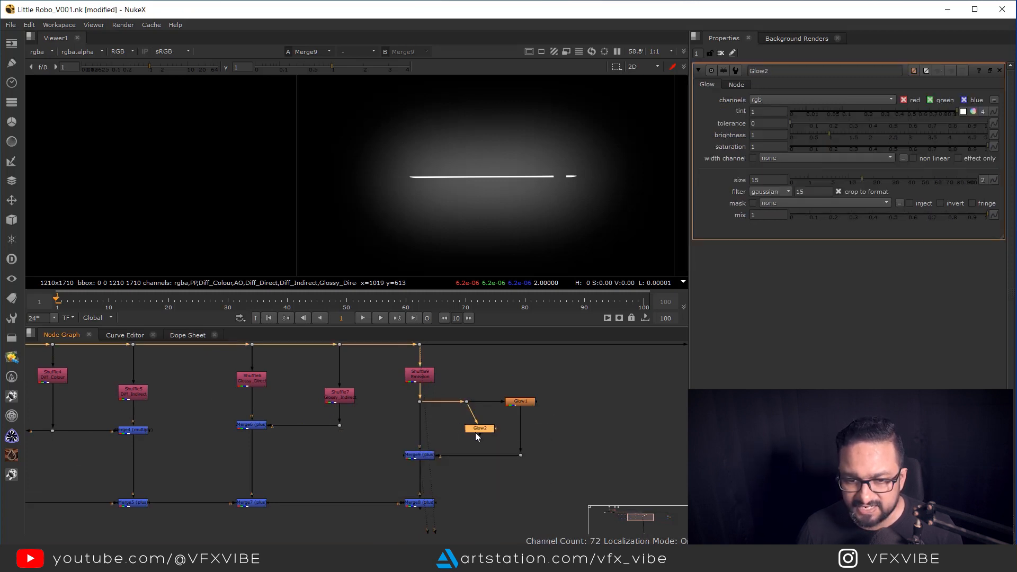
pyautogui.press('1')
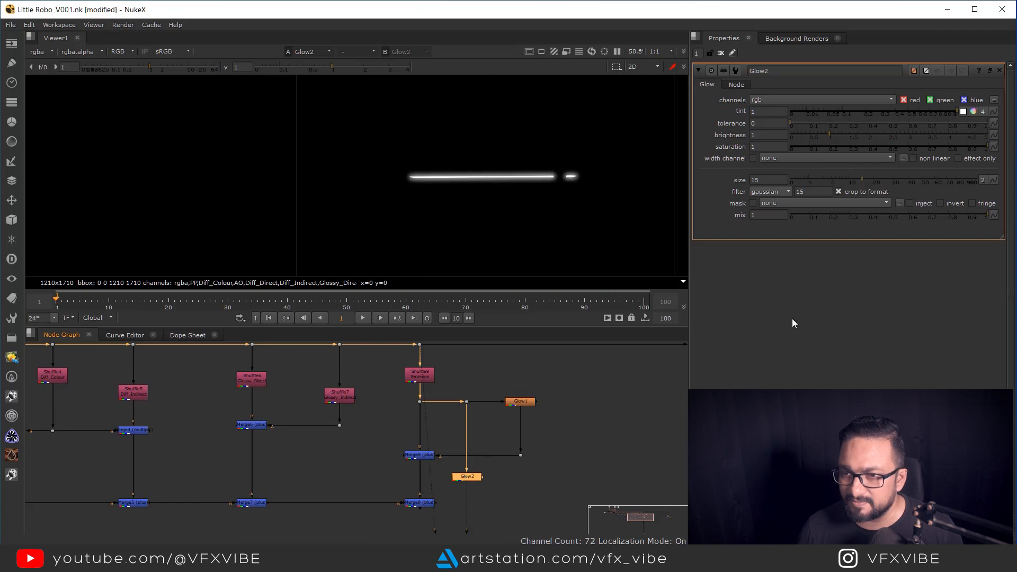
# Enable effect only on the second Glow, set its tolerance to 0.99, and raise its brightness.
pyautogui.click(968, 159)
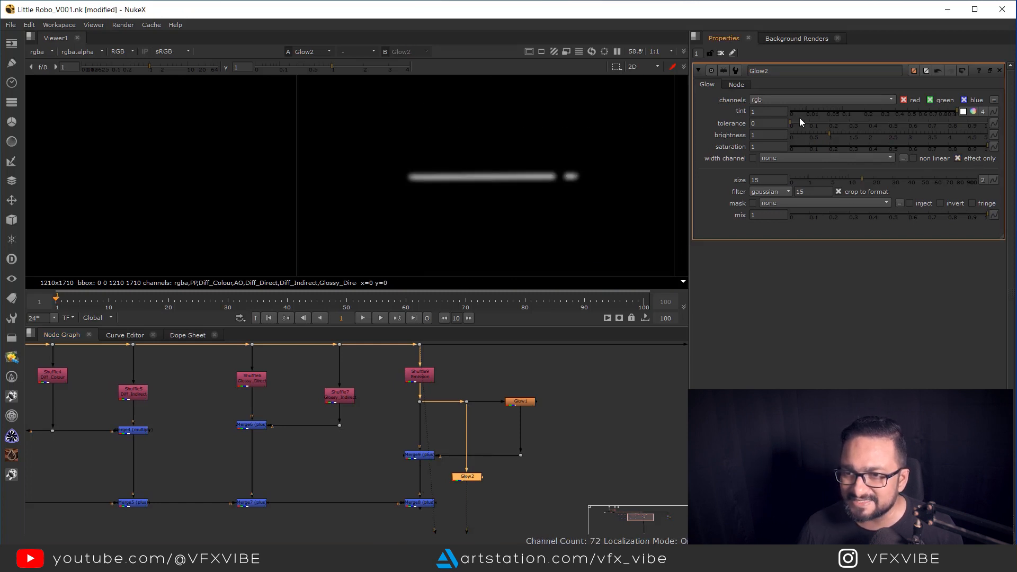
pyautogui.moveTo(837, 125); pyautogui.dragTo(915, 131)
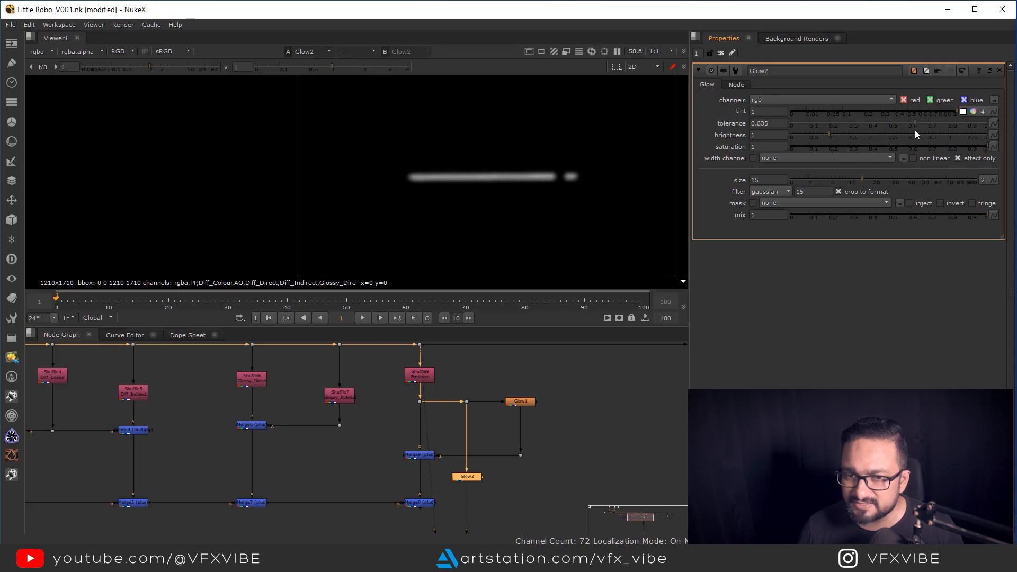
pyautogui.doubleClick(468, 478)
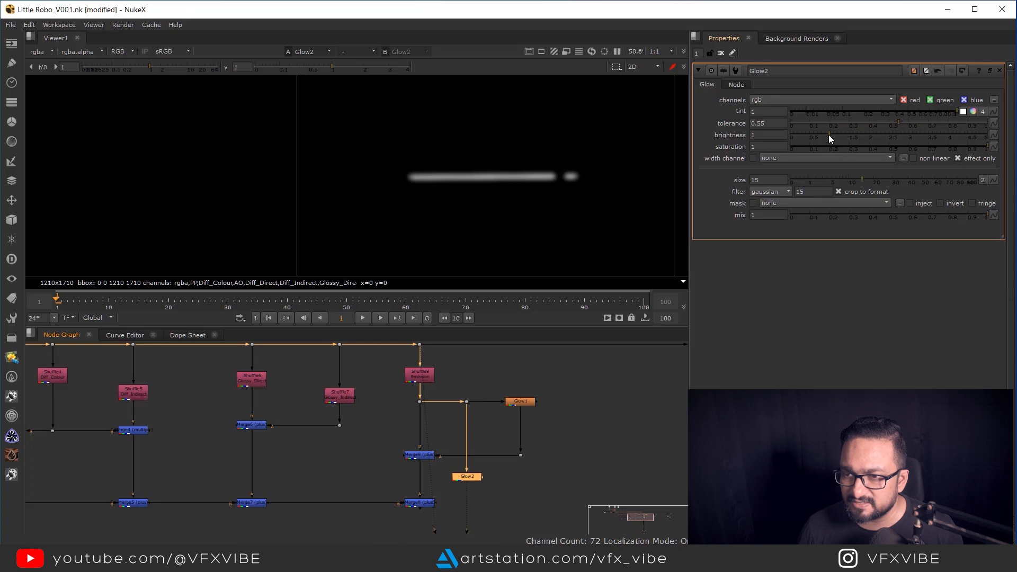
pyautogui.moveTo(828, 135)
pyautogui.mouseDown()
pyautogui.moveTo(940, 123)
pyautogui.moveTo(985, 132)
pyautogui.mouseUp()
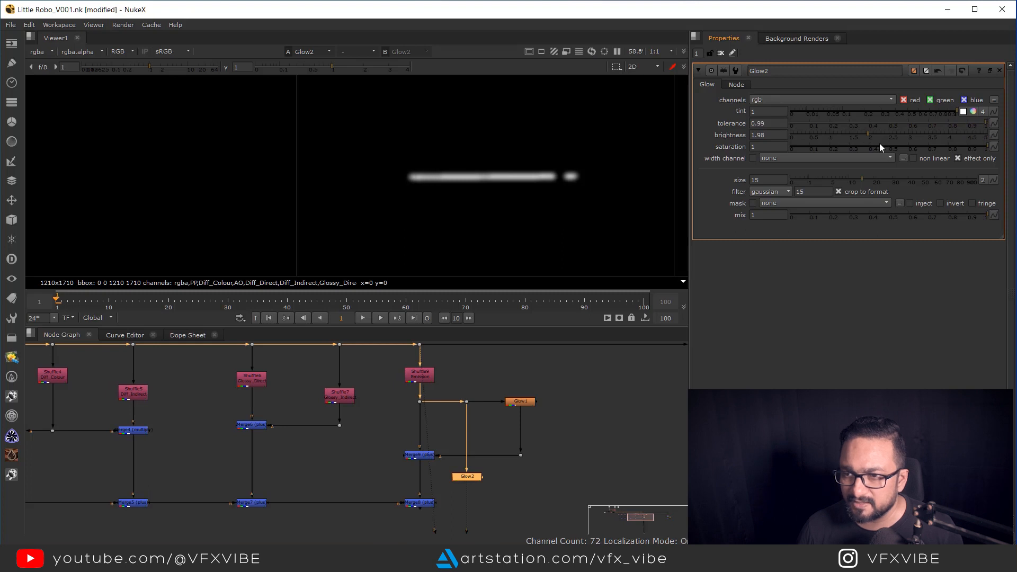
pyautogui.moveTo(869, 134)
pyautogui.mouseDown()
pyautogui.moveTo(907, 138)
pyautogui.moveTo(897, 136)
pyautogui.mouseUp()
# Add a plus Merge beneath the first glow merge, with A from the second Glow, and inspect the resulting light strip.
pyautogui.moveTo(469, 460); pyautogui.dragTo(471, 427, button='middle')
pyautogui.moveTo(451, 355); pyautogui.dragTo(481, 447)
pyautogui.click(448, 443)
pyautogui.press('m')
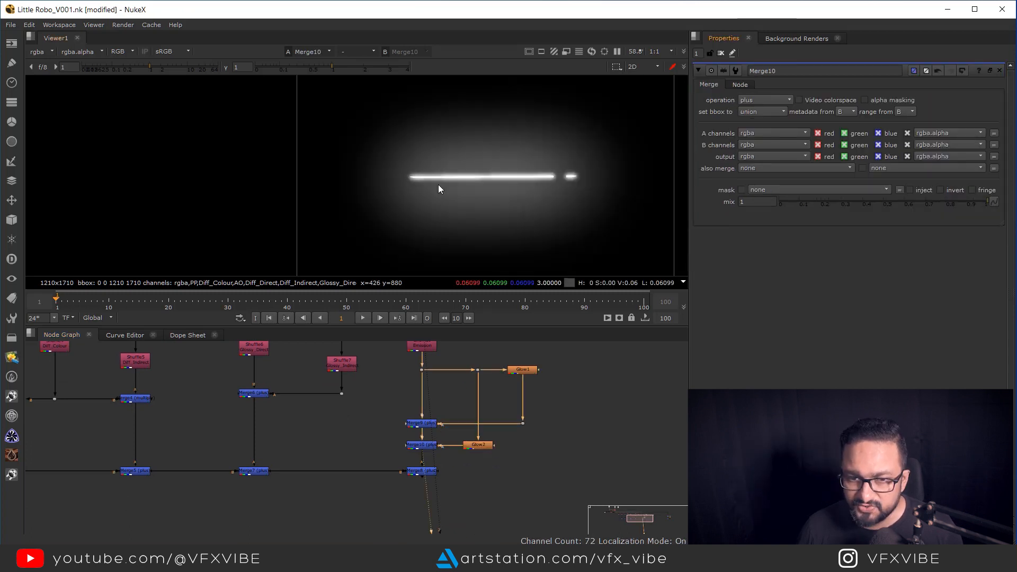
pyautogui.scroll(5, 466, 178)
pyautogui.scroll(3, 476, 192)
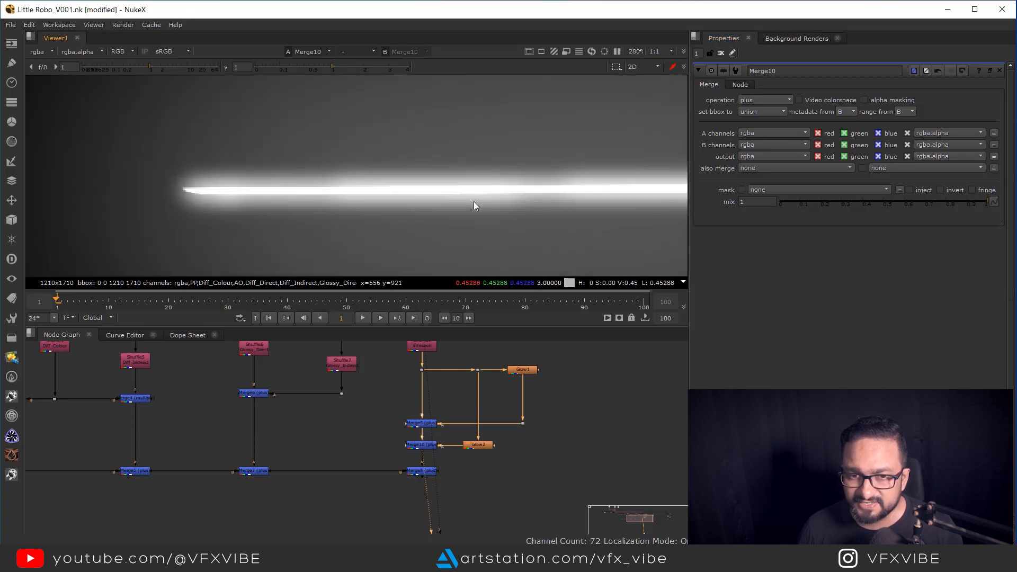
pyautogui.scroll(-1, 472, 197)
pyautogui.moveTo(490, 159); pyautogui.dragTo(505, 135)
pyautogui.scroll(-8, 519, 124)
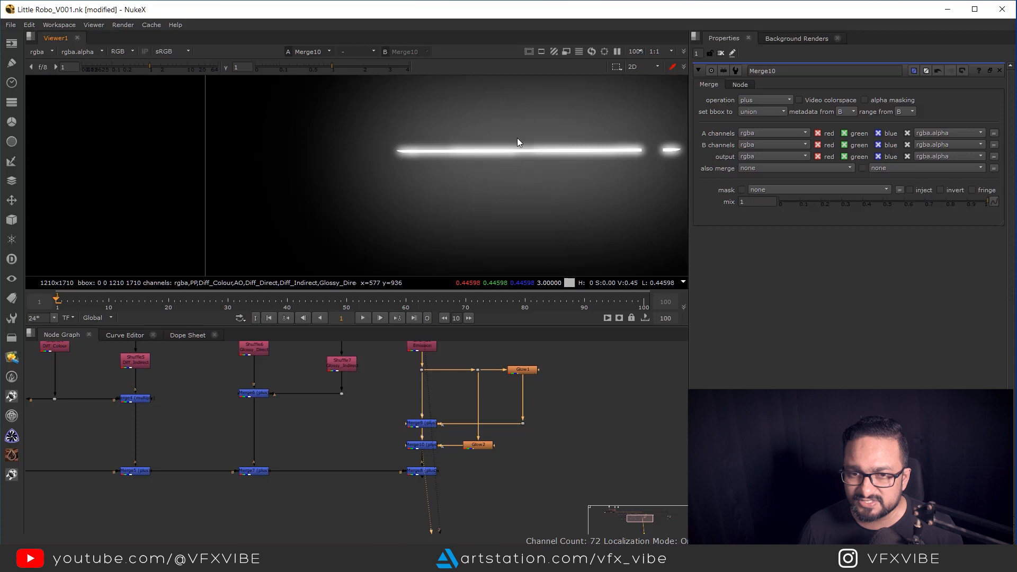
# View the final emission merge and compare it with the bottom-row diffuse-and-glossy merge.
pyautogui.moveTo(450, 461); pyautogui.dragTo(494, 440, button='middle')
pyautogui.scroll(1, 474, 441)
pyautogui.click(460, 452)
pyautogui.press('1')
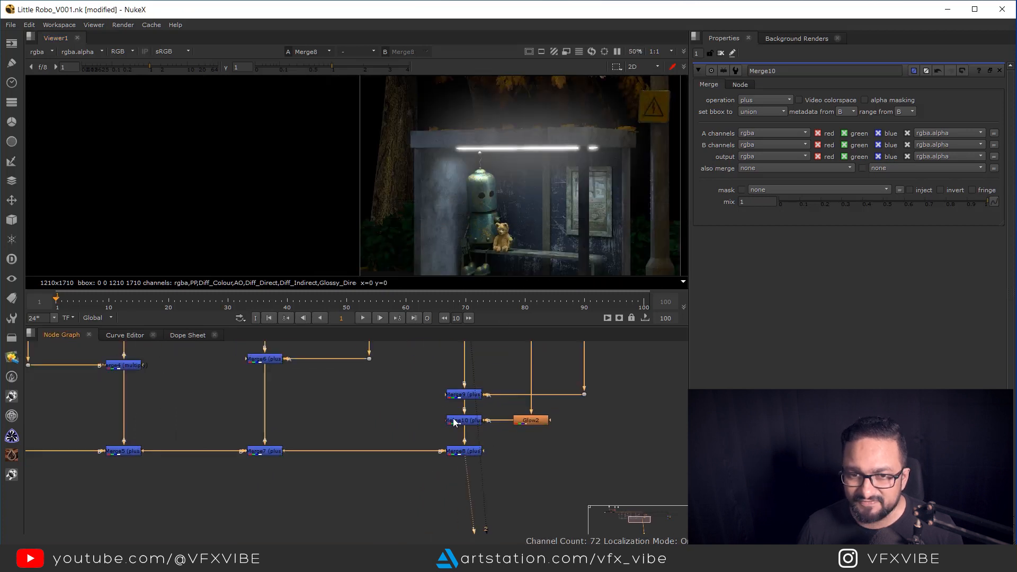
pyautogui.click(261, 452)
pyautogui.press('1')
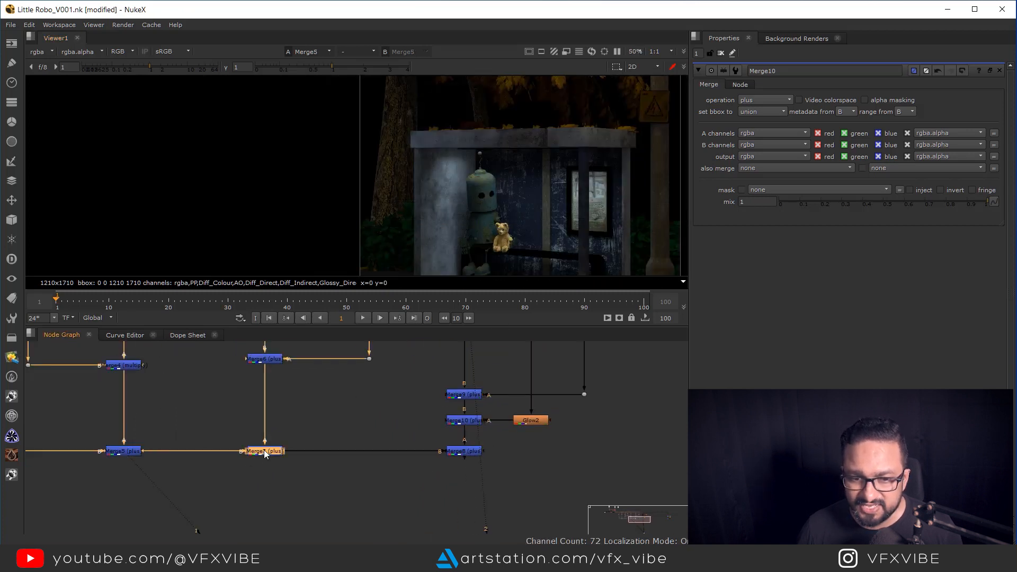
pyautogui.click(463, 451)
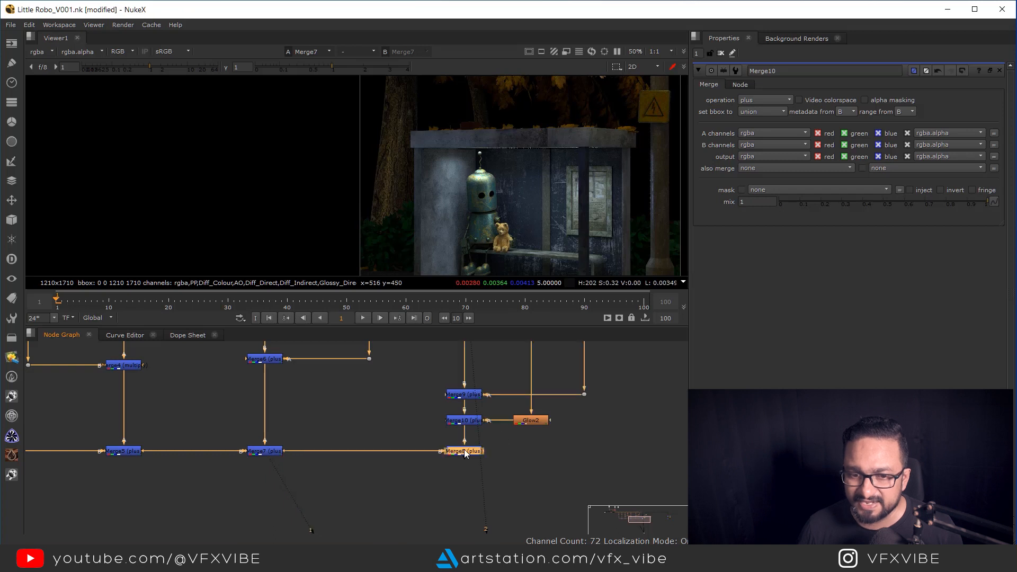
pyautogui.press('1')
# Toggle the two glow merges off and on, comparing the light under the shelter roof in the final merge.
pyautogui.moveTo(429, 380); pyautogui.dragTo(492, 431)
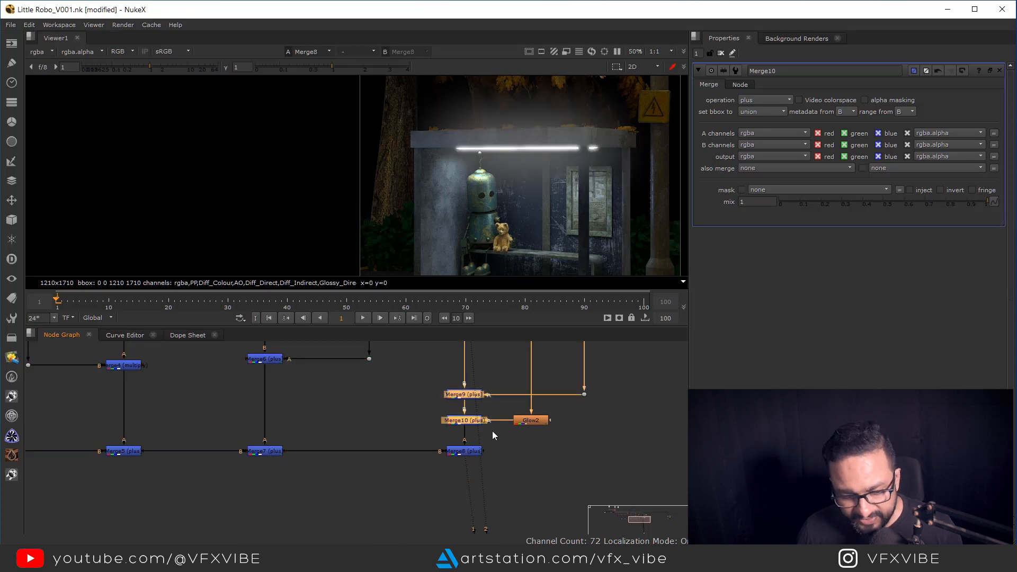
pyautogui.press('d')
pyautogui.press('d')
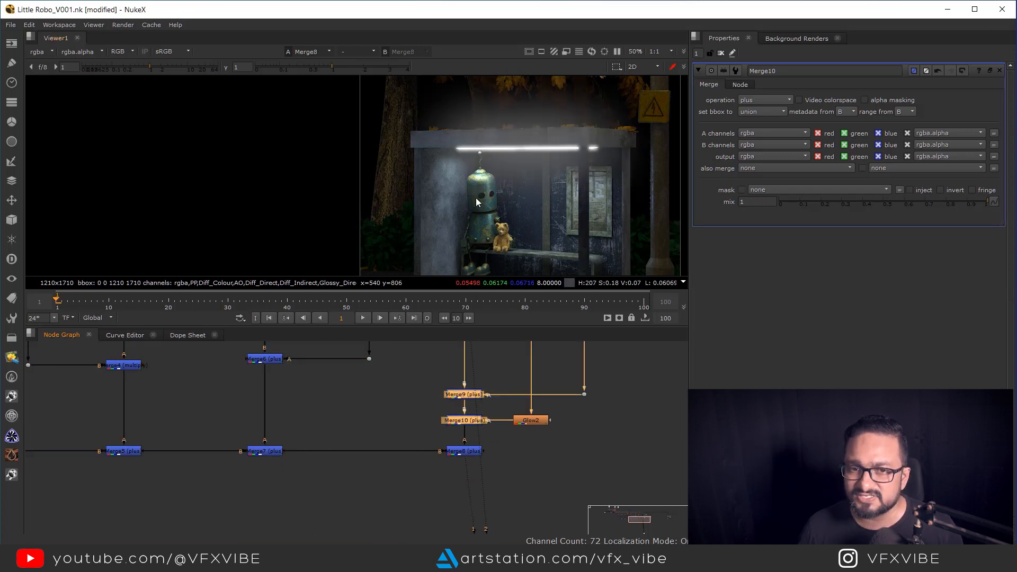
pyautogui.press('d')
pyautogui.press('d')
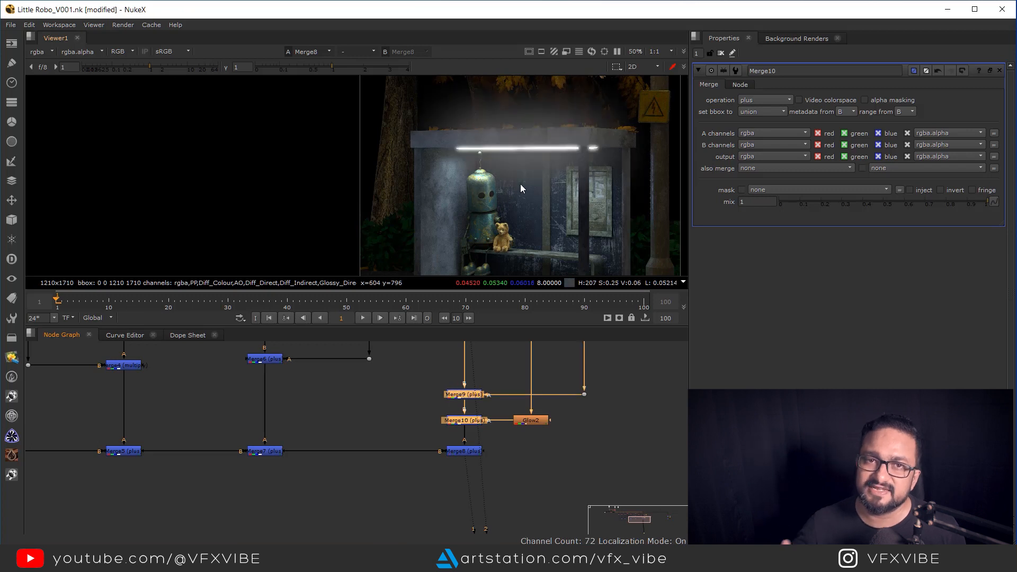
pyautogui.press('d')
pyautogui.press('d')
pyautogui.scroll(2, 525, 181)
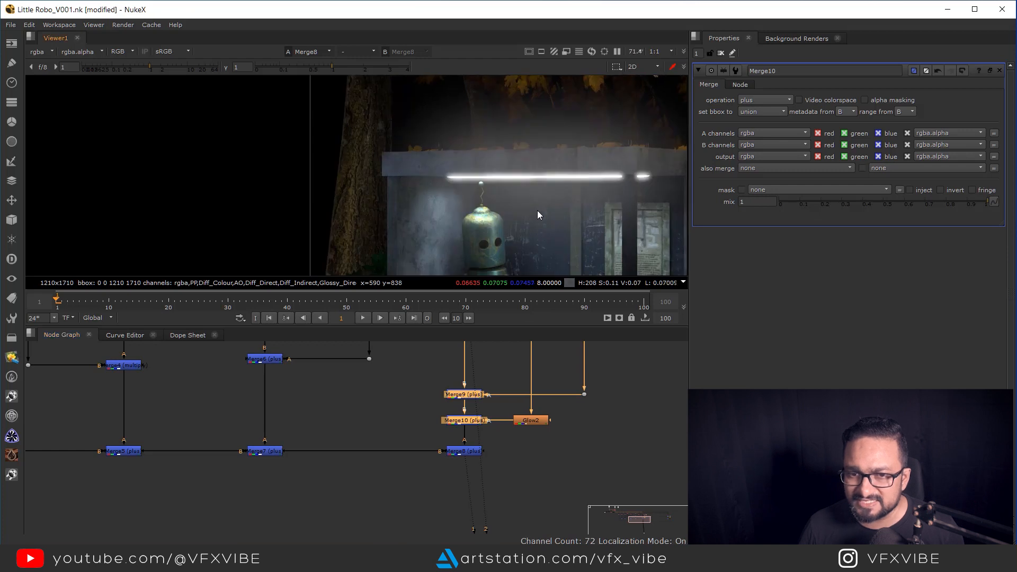
pyautogui.scroll(2, 443, 177)
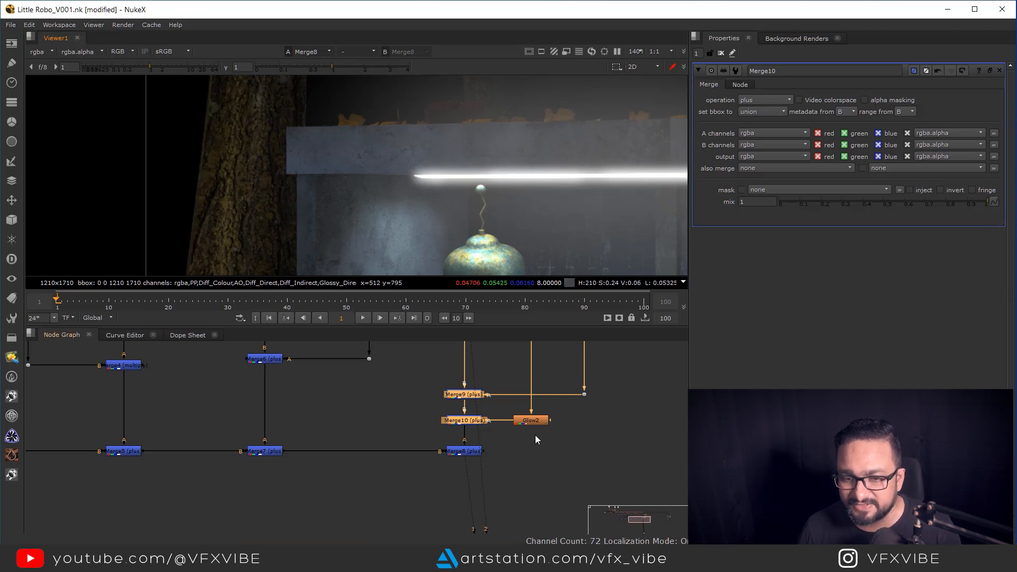
# View the layer contact sheet fitted to the viewer and examine its row of lighting and utility passes.
pyautogui.scroll(-5, 530, 438)
pyautogui.moveTo(574, 427); pyautogui.dragTo(575, 405, button='middle')
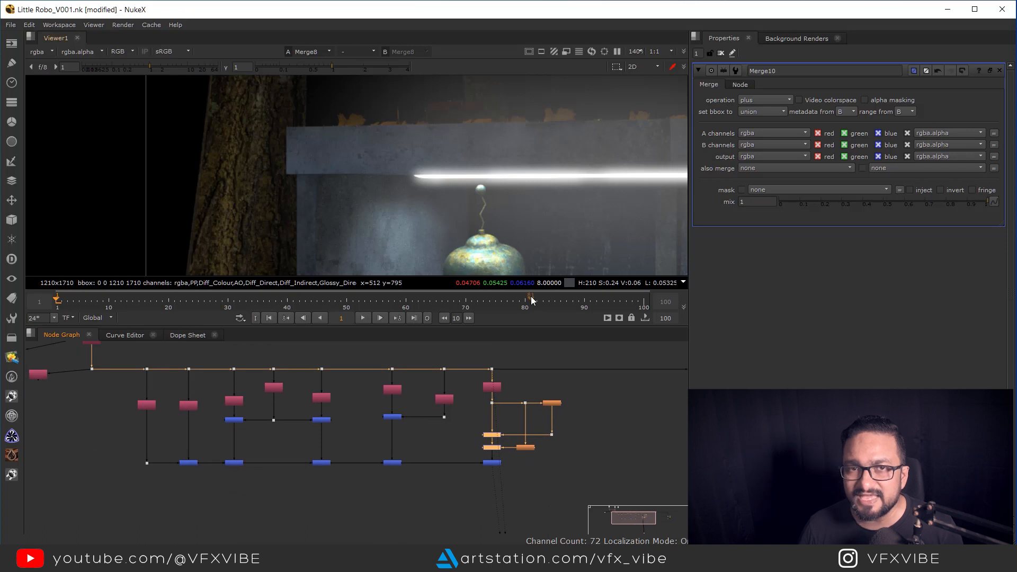
pyautogui.click(600, 422)
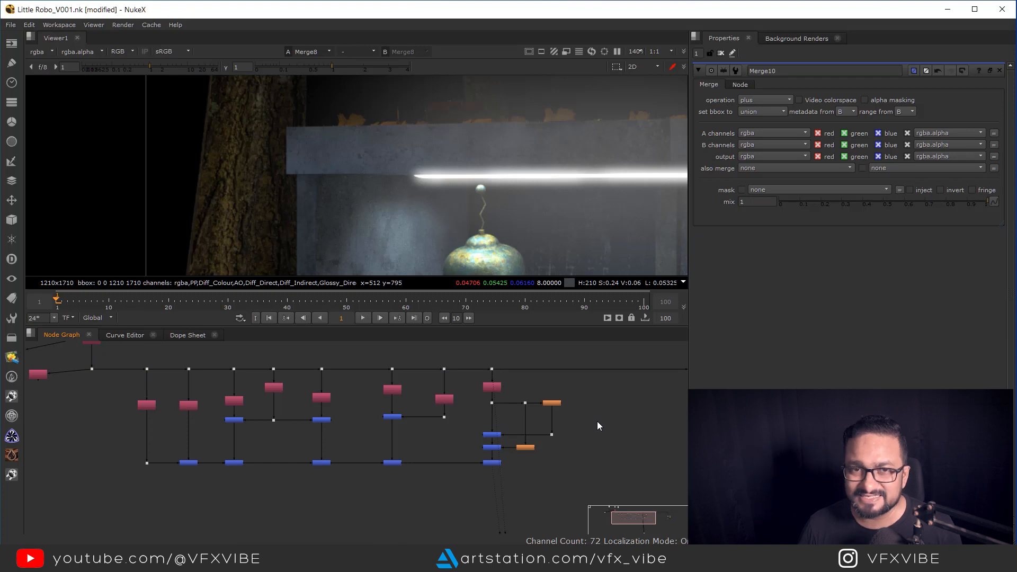
pyautogui.scroll(-4, 597, 422)
pyautogui.scroll(4, 311, 396)
pyautogui.moveTo(311, 396); pyautogui.dragTo(437, 455, button='middle')
pyautogui.moveTo(497, 497); pyautogui.dragTo(483, 438)
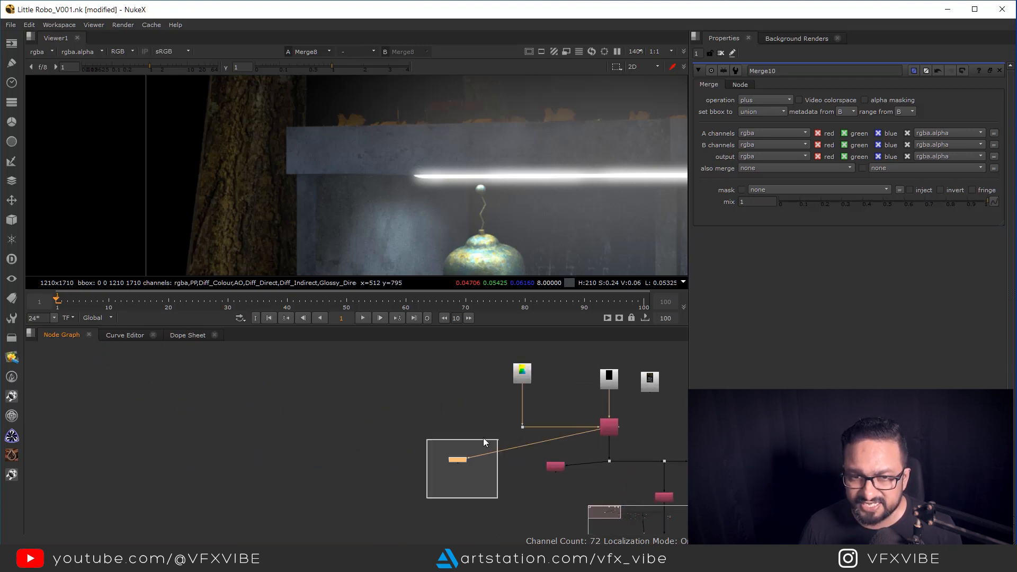
pyautogui.press('1')
pyautogui.press('f')
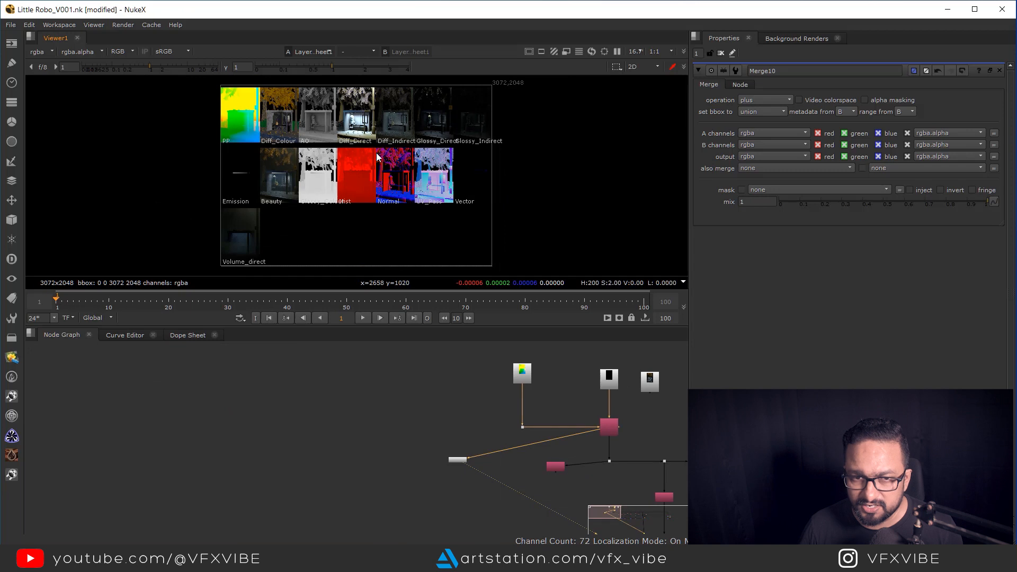
pyautogui.scroll(2, 376, 152)
pyautogui.moveTo(316, 193); pyautogui.dragTo(318, 139, button='middle')
pyautogui.moveTo(370, 192); pyautogui.dragTo(366, 190, button='middle')
# View the final merge at the end of the bottom row and return to the shuffle branches.
pyautogui.moveTo(570, 460); pyautogui.dragTo(405, 436, button='middle')
pyautogui.moveTo(567, 434); pyautogui.dragTo(442, 402, button='middle')
pyautogui.moveTo(580, 472); pyautogui.dragTo(400, 411, button='middle')
pyautogui.scroll(2, 401, 411)
pyautogui.scroll(1, 400, 411)
pyautogui.moveTo(415, 395); pyautogui.dragTo(352, 426)
pyautogui.press('1')
pyautogui.moveTo(314, 391); pyautogui.dragTo(418, 547, button='middle')
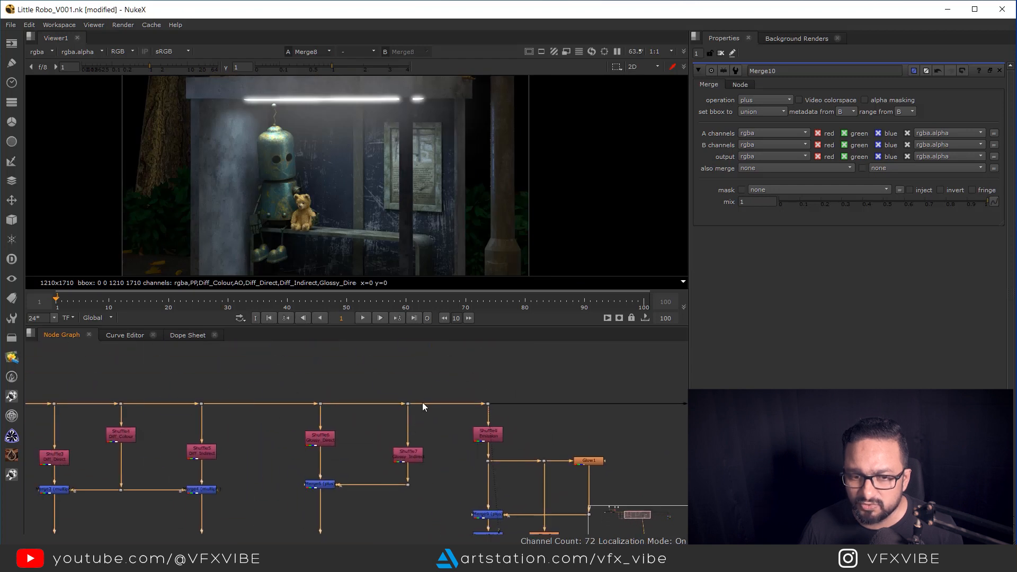
# View the dot above Glossy_Indirect with the full frame fitted, then view the bottom-row diffuse-and-glossy merge.
pyautogui.click(408, 403)
pyautogui.press('1')
pyautogui.press('f')
pyautogui.moveTo(535, 395); pyautogui.dragTo(681, 339, button='middle')
pyautogui.click(531, 494)
pyautogui.press('1')
pyautogui.moveTo(452, 192); pyautogui.dragTo(507, 198, button='middle')
# Create an unconnected Roto node and start its shape at the upper and lower corners of the shelter roof's front-left edge.
pyautogui.click(647, 431)
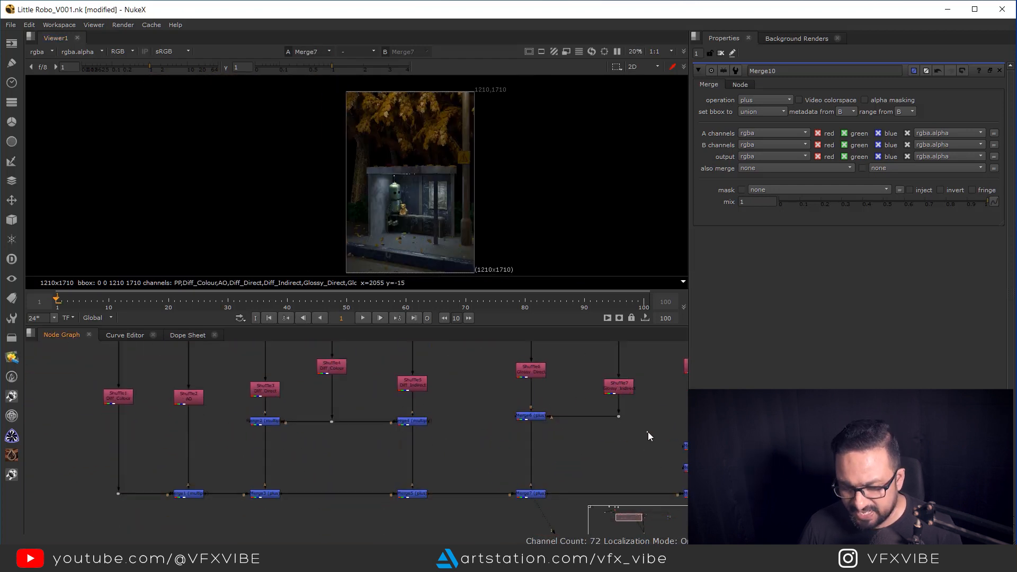
pyautogui.press('o')
pyautogui.press('space')
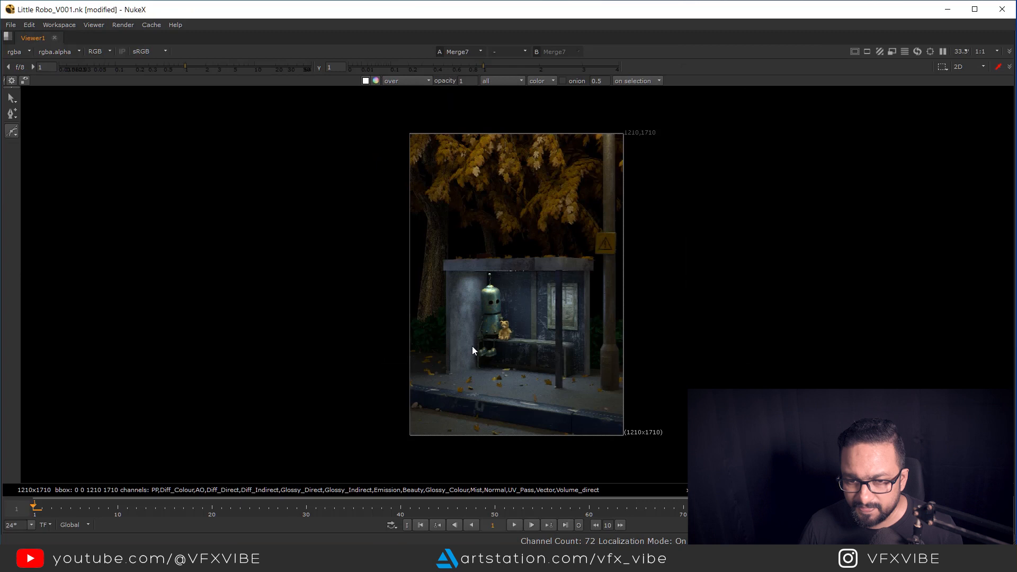
pyautogui.scroll(2, 472, 345)
pyautogui.scroll(8, 472, 262)
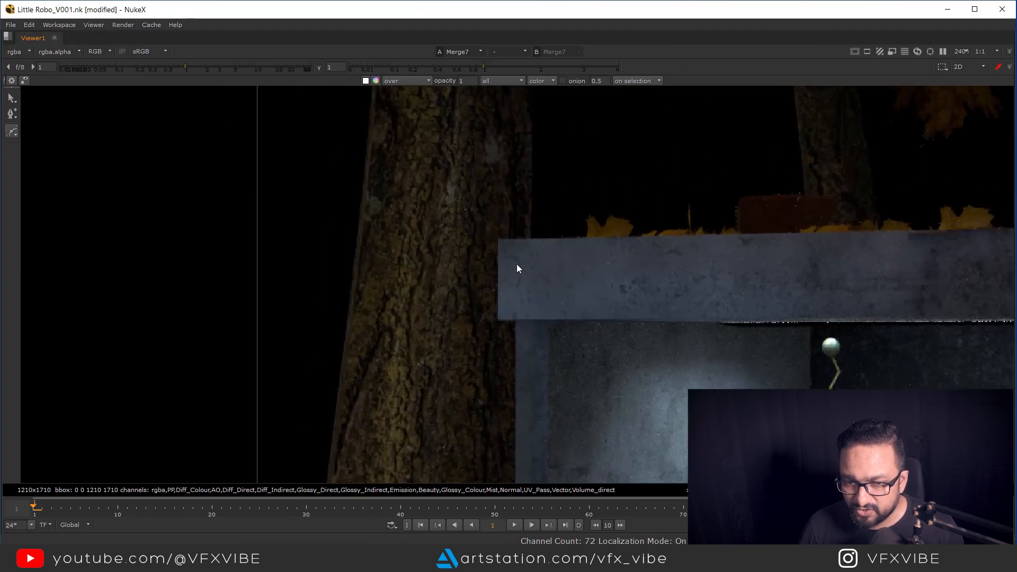
pyautogui.scroll(2, 494, 237)
pyautogui.click(492, 237)
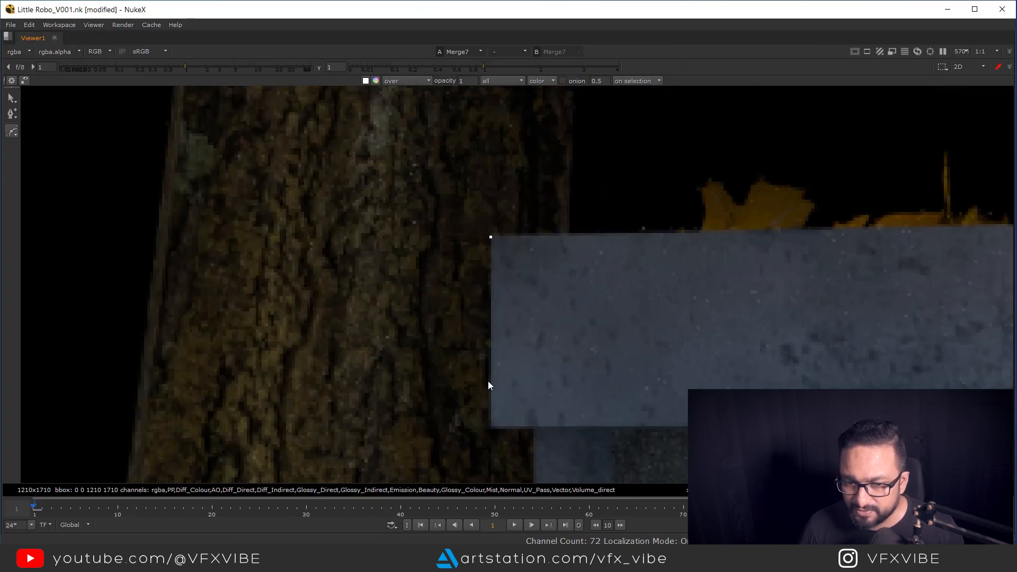
pyautogui.scroll(2, 479, 349)
pyautogui.click(474, 323)
# Continue the roto shape along the underside of the shelter roof and close it around the area above the roof.
pyautogui.scroll(-5, 475, 323)
pyautogui.moveTo(789, 333); pyautogui.dragTo(268, 324, button='middle')
pyautogui.scroll(5, 233, 317)
pyautogui.click(129, 337)
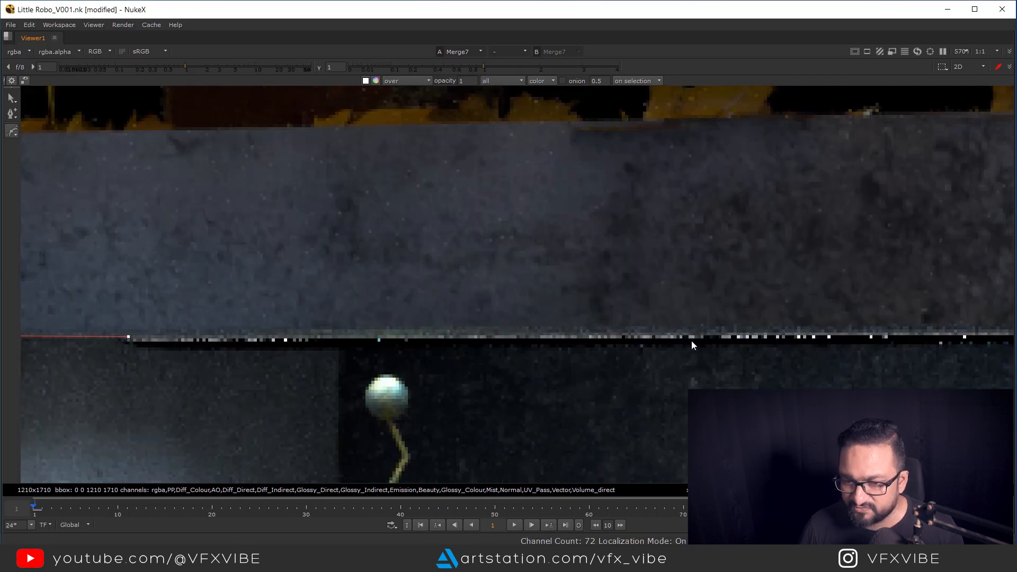
pyautogui.click(692, 340)
pyautogui.scroll(-1, 691, 340)
pyautogui.moveTo(985, 338); pyautogui.dragTo(661, 329, button='middle')
pyautogui.scroll(-6, 792, 328)
pyautogui.press('space')
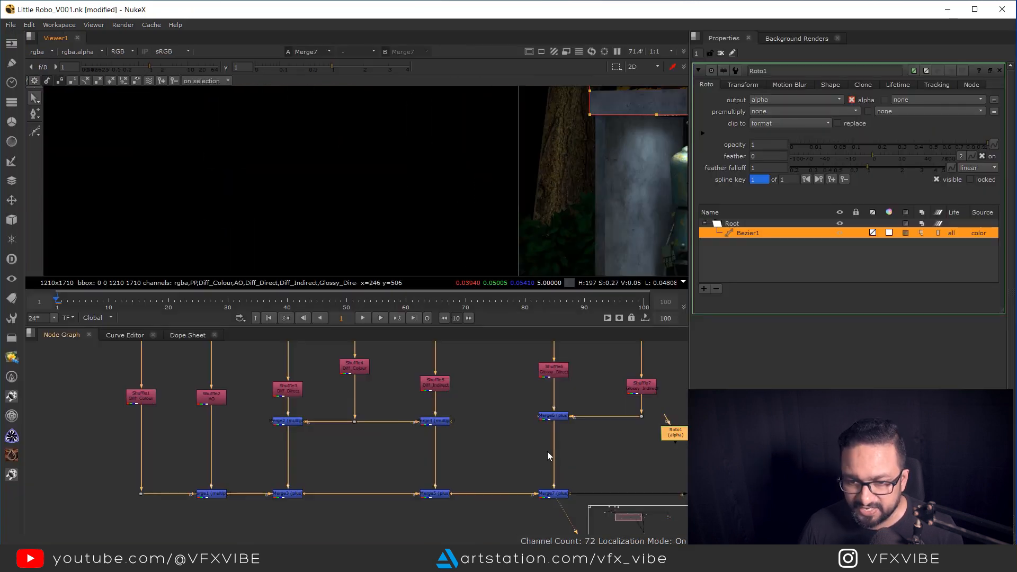
# Move the Roto node beside the emission branch, near the second Glow node.
pyautogui.moveTo(503, 455); pyautogui.dragTo(681, 481)
pyautogui.moveTo(603, 438); pyautogui.dragTo(561, 371, button='middle')
pyautogui.scroll(-3, 504, 379)
pyautogui.moveTo(371, 446); pyautogui.dragTo(436, 450, button='middle')
pyautogui.click(425, 466)
pyautogui.moveTo(185, 472); pyautogui.dragTo(569, 443)
pyautogui.scroll(3, 594, 416)
pyautogui.moveTo(634, 397); pyautogui.dragTo(677, 356)
# Insert a Merge below the second glow merge and connect its A input to the Roto through a neatly aligned dot.
pyautogui.click(585, 422)
pyautogui.press('m')
pyautogui.scroll(2, 586, 422)
pyautogui.scroll(-2, 537, 416)
pyautogui.click(531, 389)
pyautogui.press('1')
pyautogui.click(545, 413)
pyautogui.scroll(2, 535, 419)
pyautogui.keyDown('ctrl'); pyautogui.click(580, 389); pyautogui.keyUp('ctrl')
pyautogui.moveTo(579, 389); pyautogui.dragTo(681, 421)
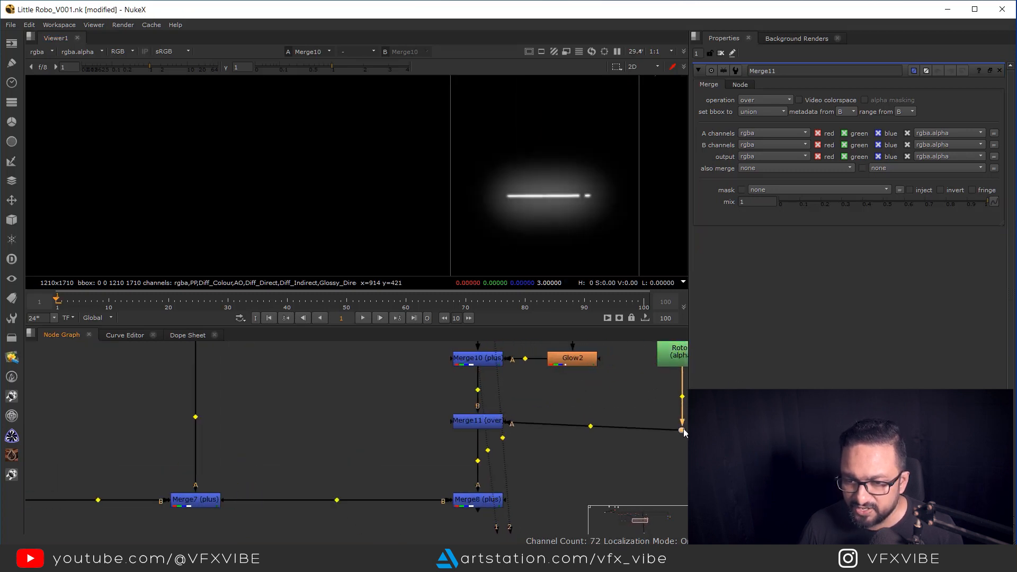
# View the new merge and set its operation to stencil so the roto cuts the glow above the roof.
pyautogui.click(483, 423)
pyautogui.press('1')
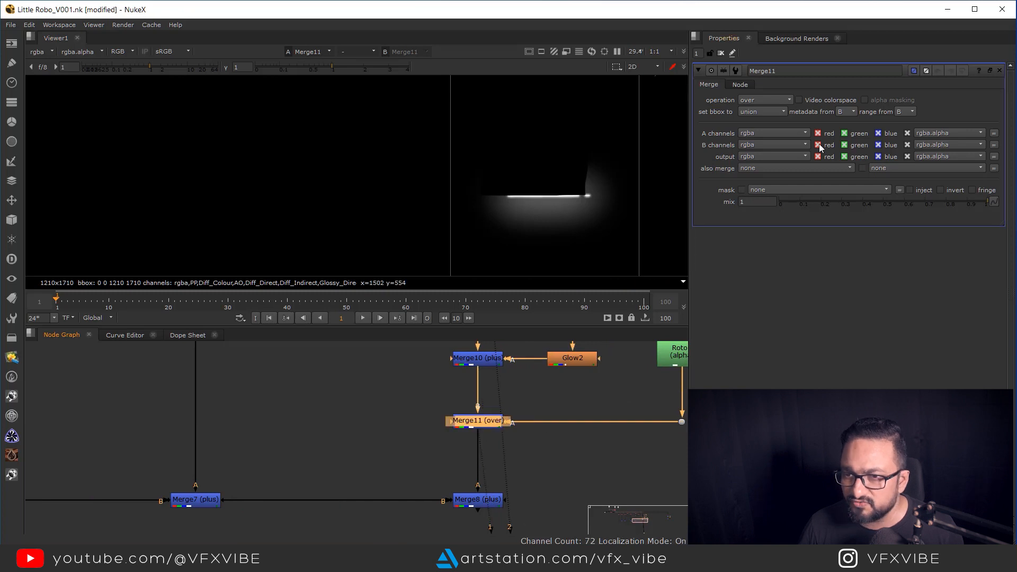
pyautogui.click(761, 99)
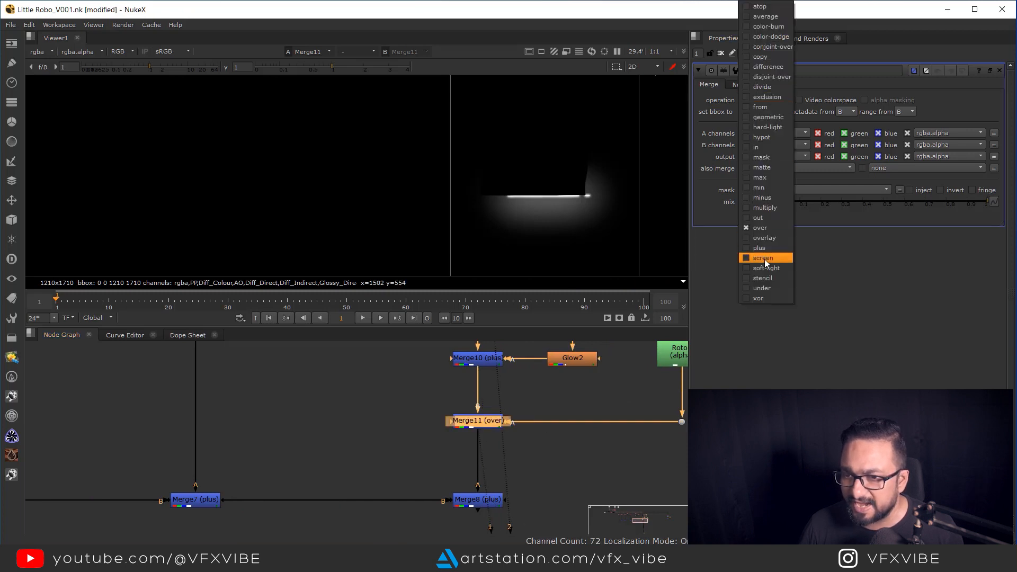
pyautogui.click(764, 278)
pyautogui.scroll(5, 503, 205)
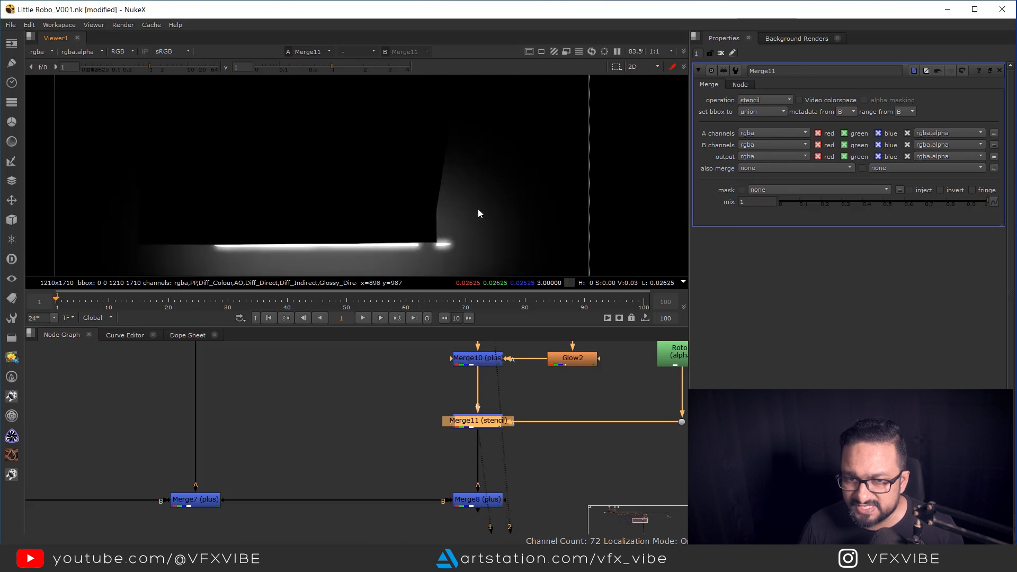
# Move the roto's lower right points out to the roof's right end, using the diffuse-and-glossy merge as the viewed image.
pyautogui.moveTo(677, 365); pyautogui.dragTo(618, 417, button='middle')
pyautogui.doubleClick(619, 411)
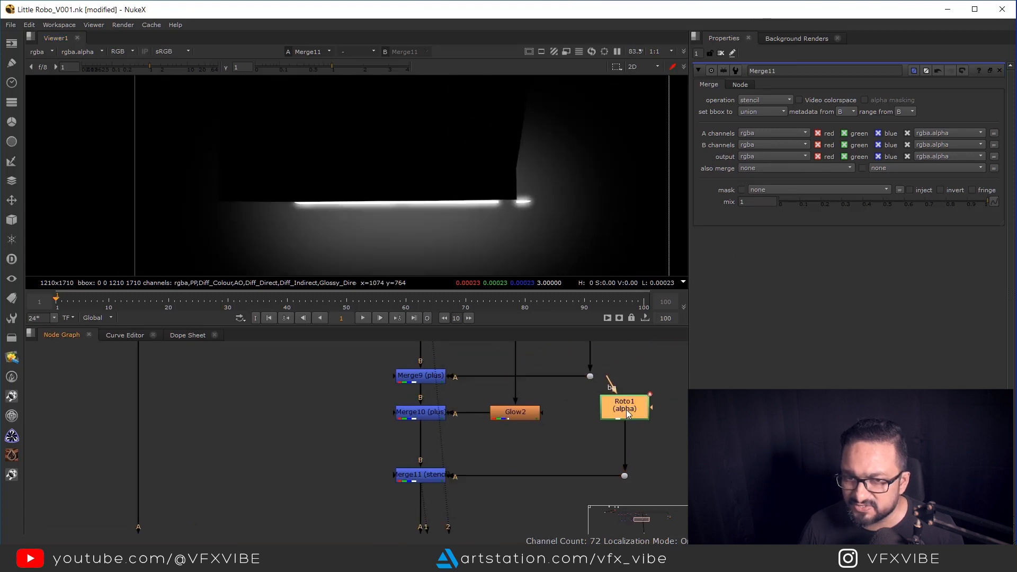
pyautogui.scroll(-4, 538, 180)
pyautogui.moveTo(501, 126); pyautogui.dragTo(568, 235)
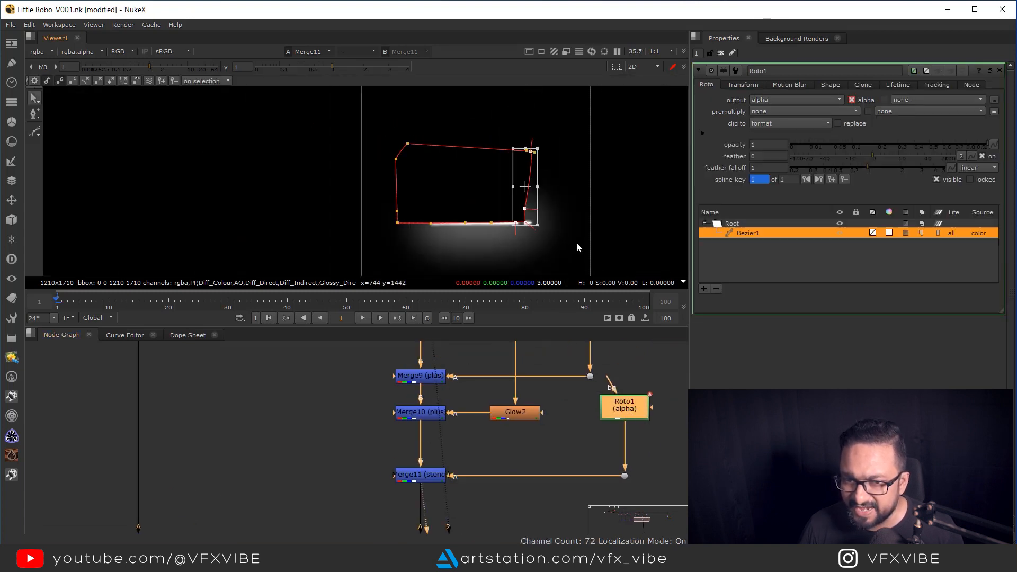
pyautogui.scroll(2, 556, 242)
pyautogui.moveTo(620, 384); pyautogui.dragTo(669, 380, button='middle')
pyautogui.scroll(-3, 668, 380)
pyautogui.click(355, 471)
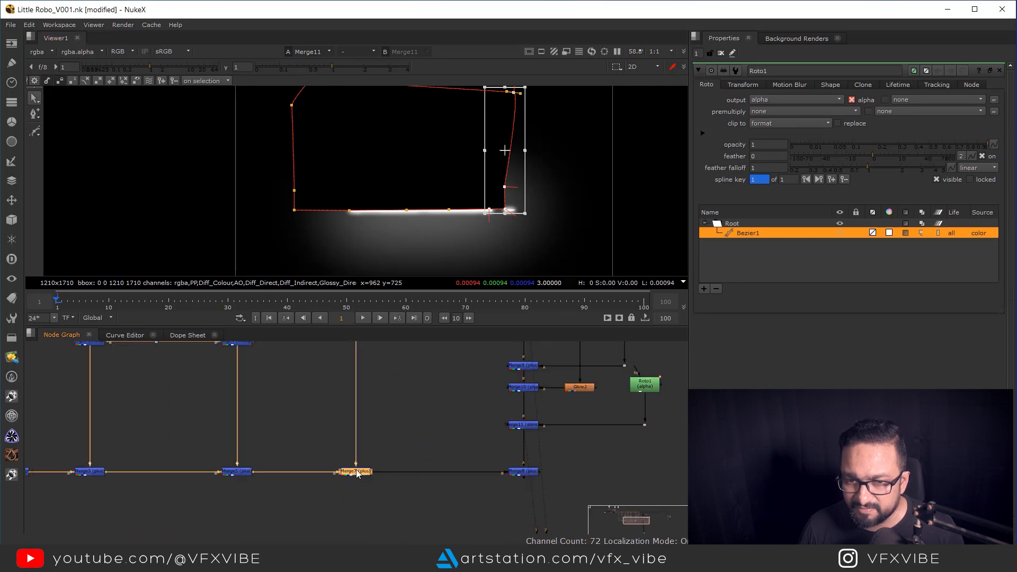
pyautogui.press('1')
pyautogui.scroll(2, 536, 186)
pyautogui.click(485, 181)
pyautogui.moveTo(485, 181); pyautogui.dragTo(576, 196)
pyautogui.moveTo(485, 218); pyautogui.dragTo(580, 221)
# View the stencil merge, followed by the final merge at the end of the bottom row.
pyautogui.scroll(-3, 640, 405)
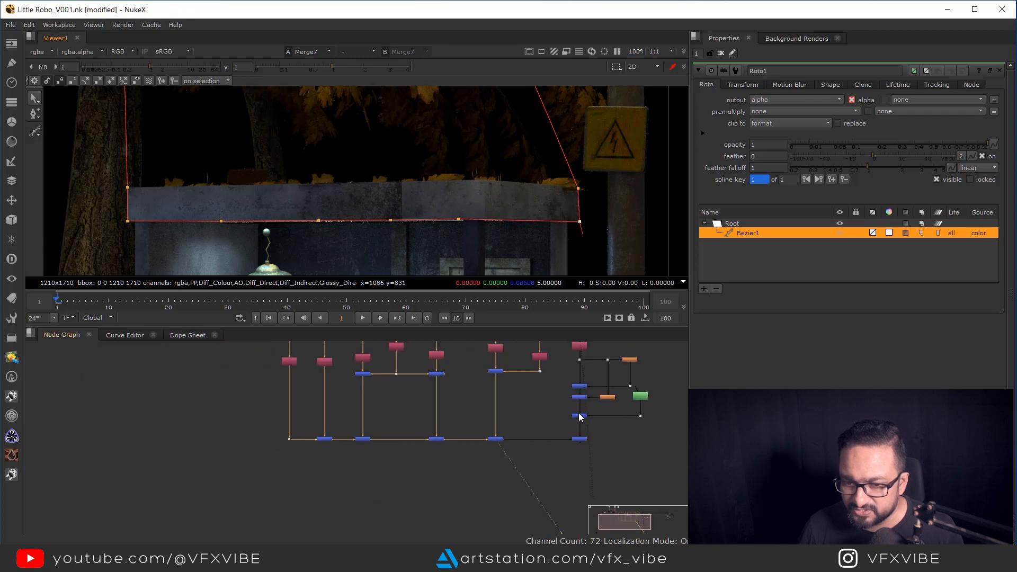
pyautogui.click(577, 415)
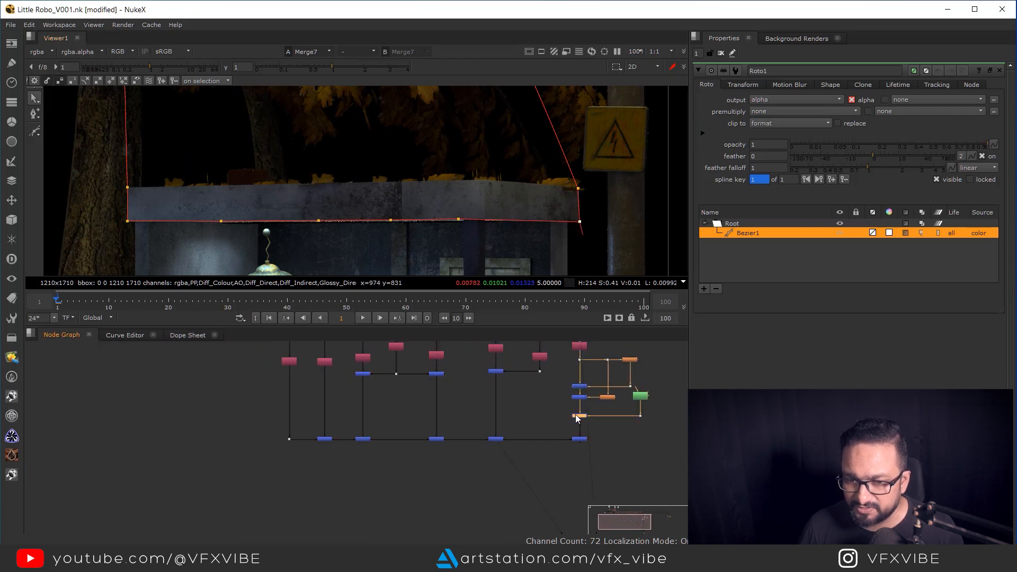
pyautogui.press('1')
pyautogui.scroll(-4, 610, 183)
pyautogui.moveTo(562, 449); pyautogui.dragTo(565, 430, button='middle')
pyautogui.moveTo(552, 405); pyautogui.dragTo(620, 454)
pyautogui.press('1')
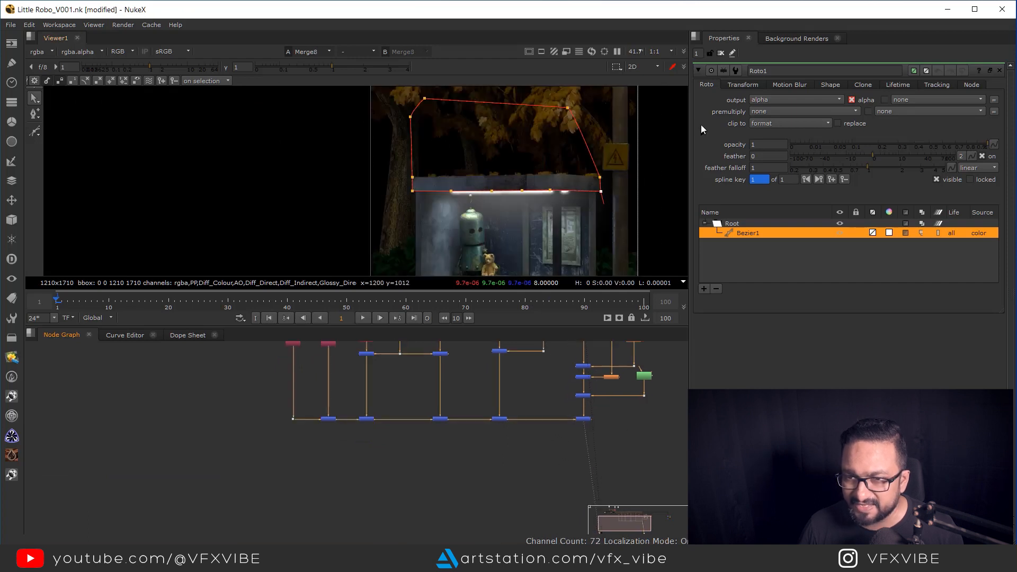
# Close the open node properties and examine the trimmed light glow on the final merge in a full-size viewer.
pyautogui.click(721, 53)
pyautogui.press('space')
pyautogui.scroll(3, 632, 231)
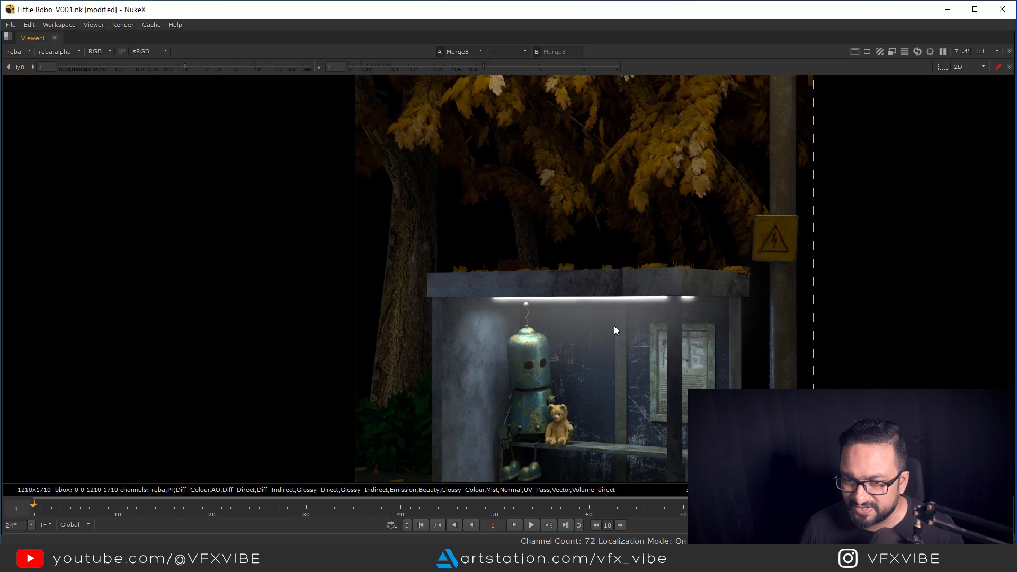
pyautogui.scroll(-4, 609, 286)
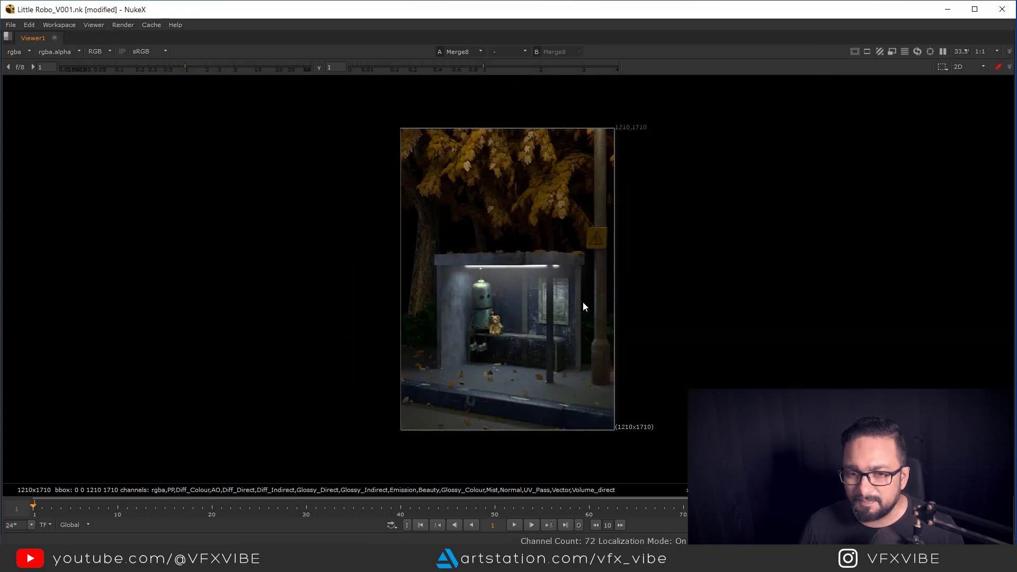
pyautogui.press('space')
# View the masked mist merge on the far branch and return to the final merge.
pyautogui.moveTo(628, 445); pyautogui.dragTo(478, 441, button='middle')
pyautogui.scroll(3, 534, 407)
pyautogui.press('1')
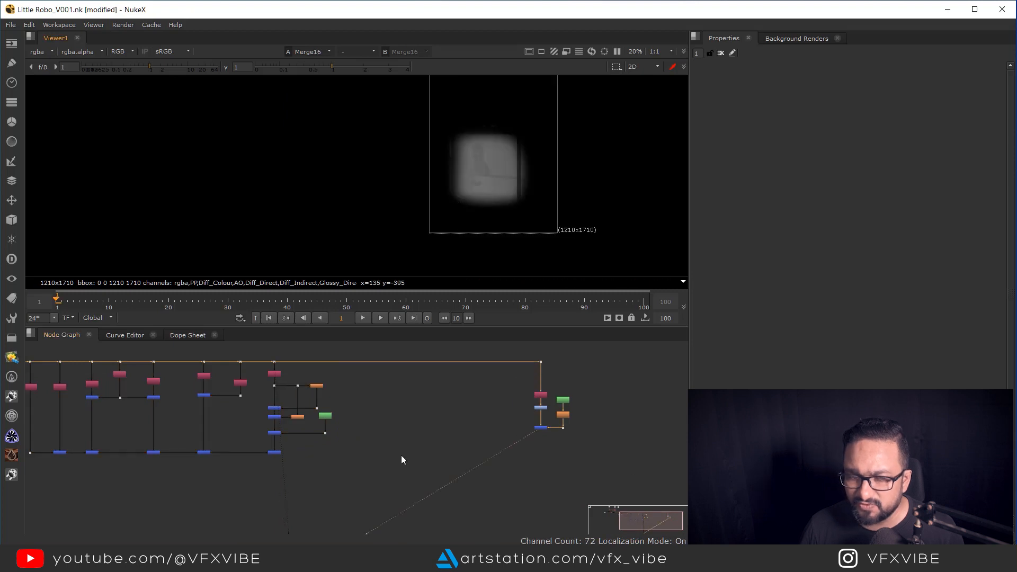
pyautogui.moveTo(402, 459); pyautogui.dragTo(507, 435, button='middle')
pyautogui.scroll(3, 431, 442)
pyautogui.moveTo(433, 421); pyautogui.dragTo(361, 465)
pyautogui.press('1')
# View the standalone reference Read node at the start of the graph and examine the light inside its shelter.
pyautogui.click(334, 477)
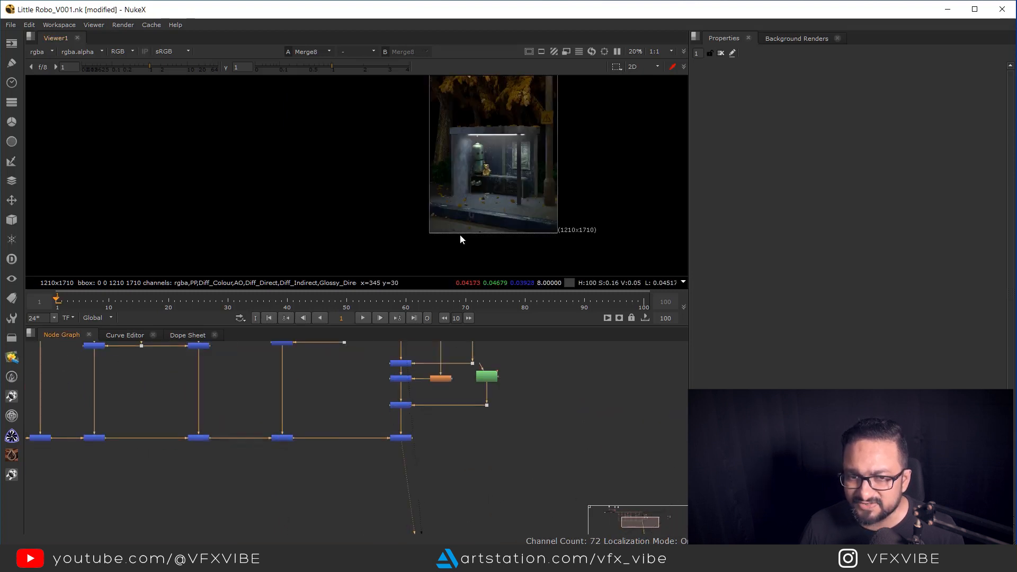
pyautogui.moveTo(205, 370); pyautogui.dragTo(465, 508, button='middle')
pyautogui.scroll(-3, 400, 488)
pyautogui.scroll(2, 339, 440)
pyautogui.click(334, 418)
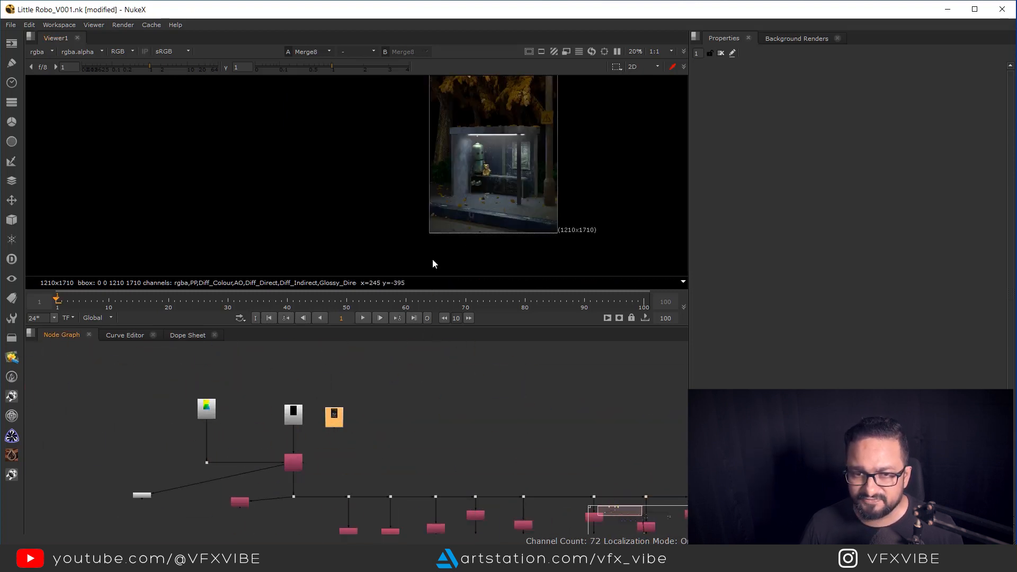
pyautogui.press('1')
pyautogui.scroll(3, 496, 161)
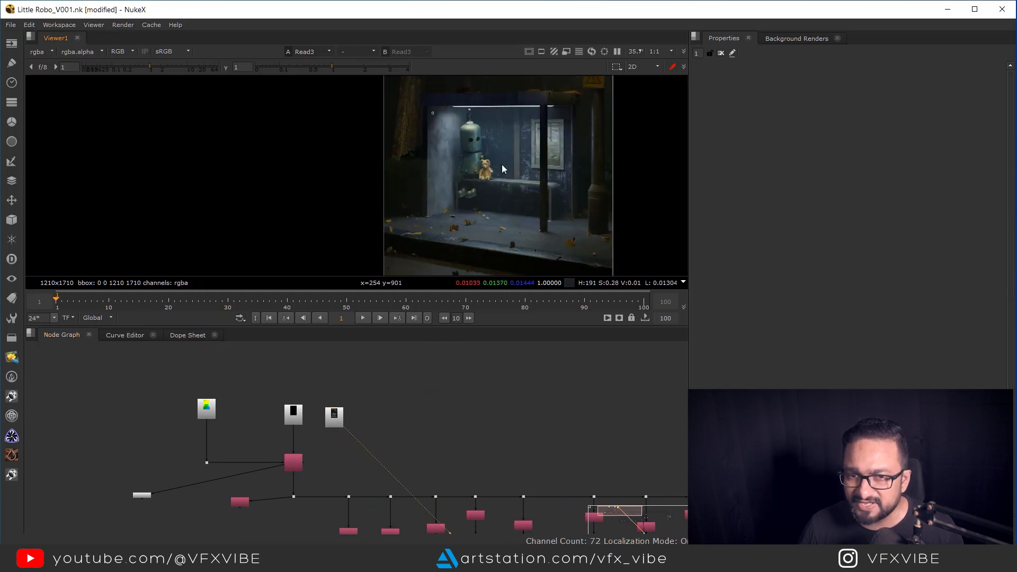
pyautogui.scroll(-3, 552, 443)
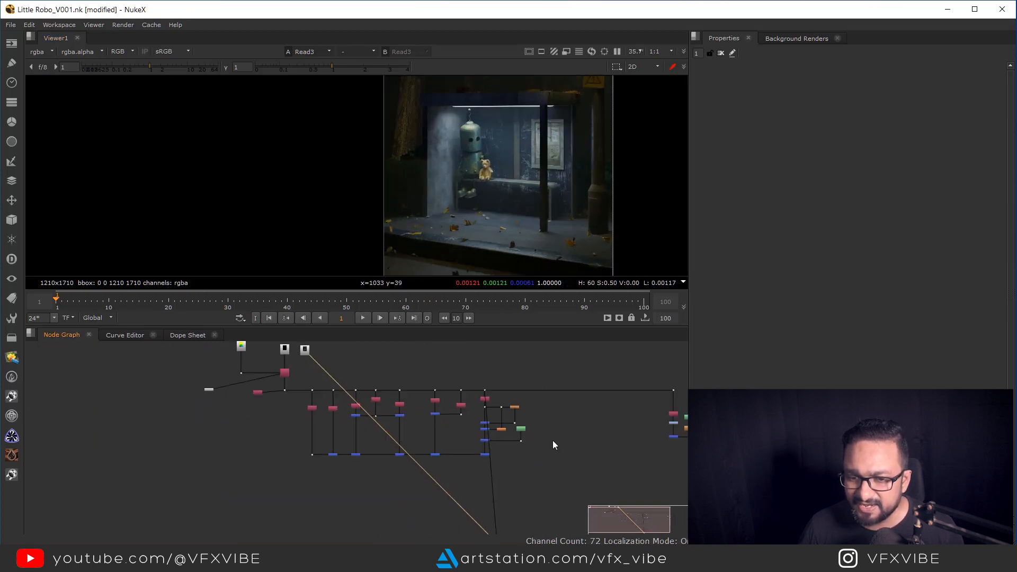
# Assign the final merge to viewer input 2 and compare it repeatedly with the reference image on input 1.
pyautogui.click(485, 456)
pyautogui.press('2')
pyautogui.press('1')
pyautogui.press('2')
pyautogui.moveTo(488, 194); pyautogui.dragTo(547, 256, button='middle')
pyautogui.press('1')
pyautogui.press('2')
pyautogui.press('1')
pyautogui.scroll(-3, 539, 209)
pyautogui.scroll(-1, 539, 208)
pyautogui.press('2')
pyautogui.press('1')
pyautogui.press('2')
pyautogui.press('1')
pyautogui.press('2')
pyautogui.press('1')
pyautogui.press('2')
pyautogui.press('1')
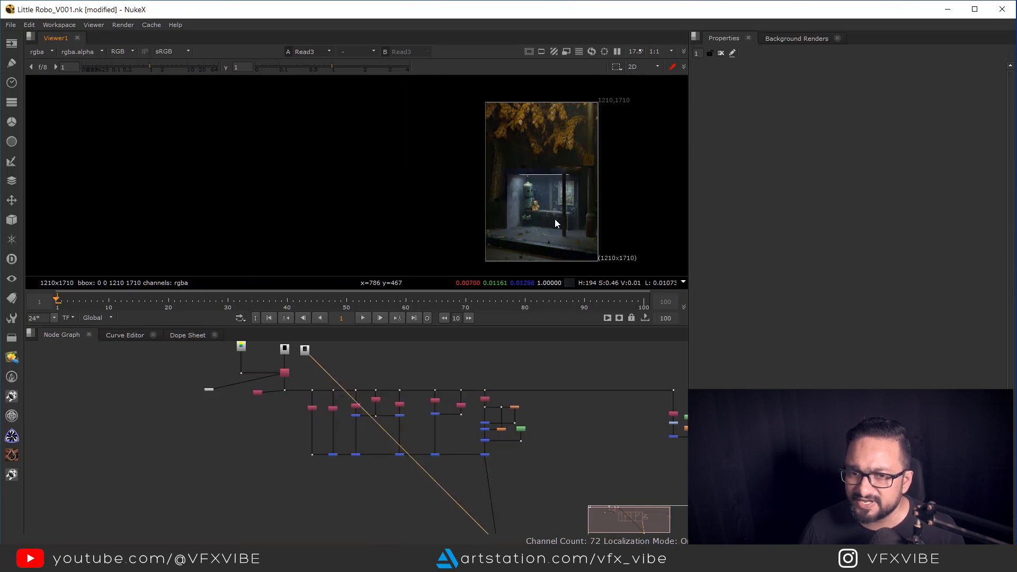
# Compare the shelter interior and its surroundings up close between the reference image and the final merge.
pyautogui.moveTo(533, 230); pyautogui.dragTo(533, 218, button='middle')
pyautogui.scroll(1, 533, 218)
pyautogui.press('2')
pyautogui.press('1')
pyautogui.press('2')
pyautogui.scroll(1, 509, 174)
pyautogui.keyDown('ctrl'); pyautogui.keyDown('shift'); pyautogui.moveTo(434, 106); pyautogui.dragTo(531, 261); pyautogui.keyUp('shift'); pyautogui.keyUp('ctrl')
pyautogui.press('1')
pyautogui.press('2')
pyautogui.scroll(7, 611, 192)
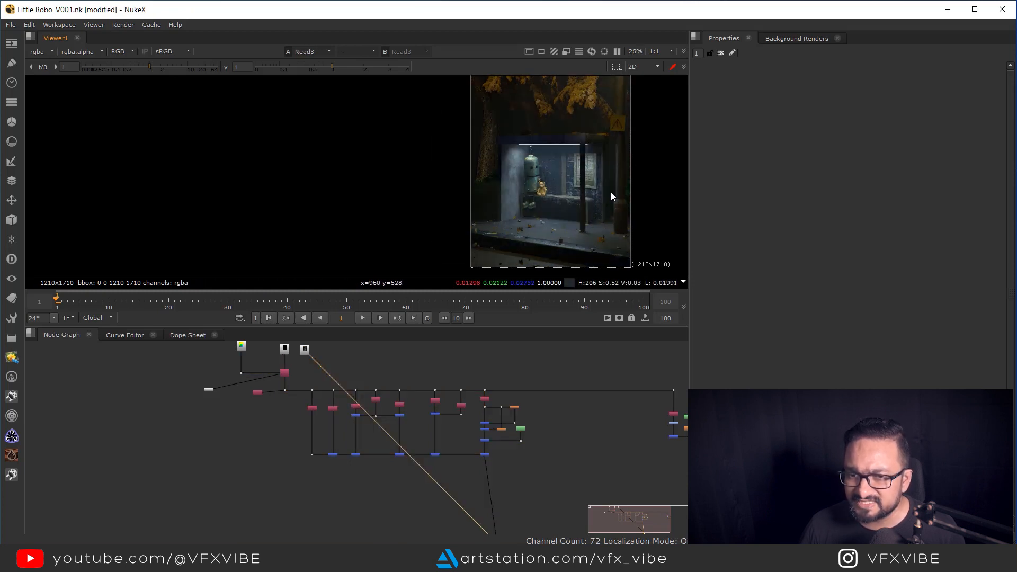
pyautogui.scroll(-5, 530, 431)
pyautogui.scroll(4, 529, 430)
# View the Mist shuffle with the full frame fitted, followed by the Grade node below it.
pyautogui.moveTo(547, 361); pyautogui.dragTo(614, 452)
pyautogui.scroll(4, 548, 409)
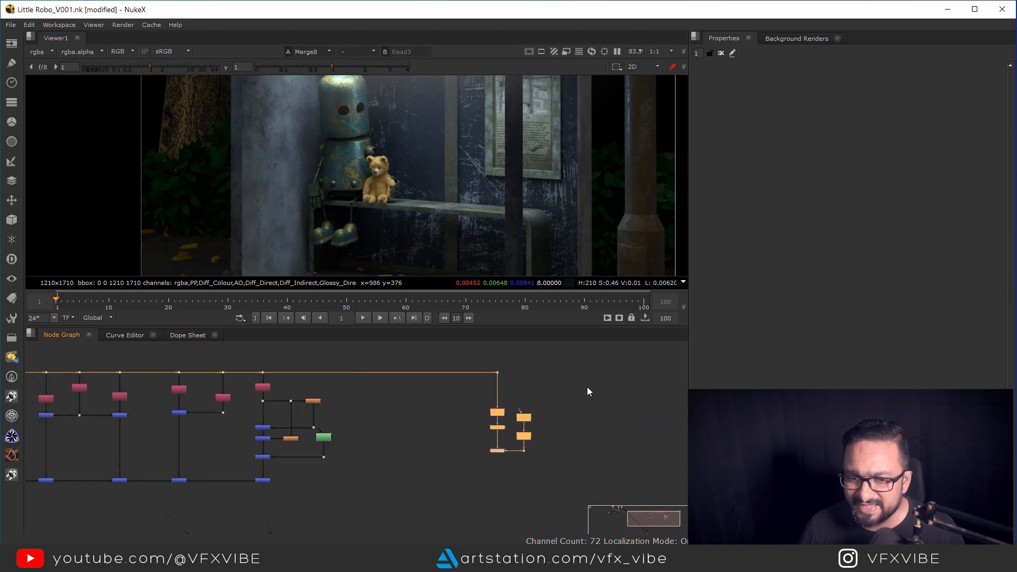
pyautogui.scroll(2, 531, 374)
pyautogui.moveTo(543, 396); pyautogui.dragTo(542, 388)
pyautogui.press('1')
pyautogui.press('f')
pyautogui.moveTo(357, 189); pyautogui.dragTo(389, 189, button='middle')
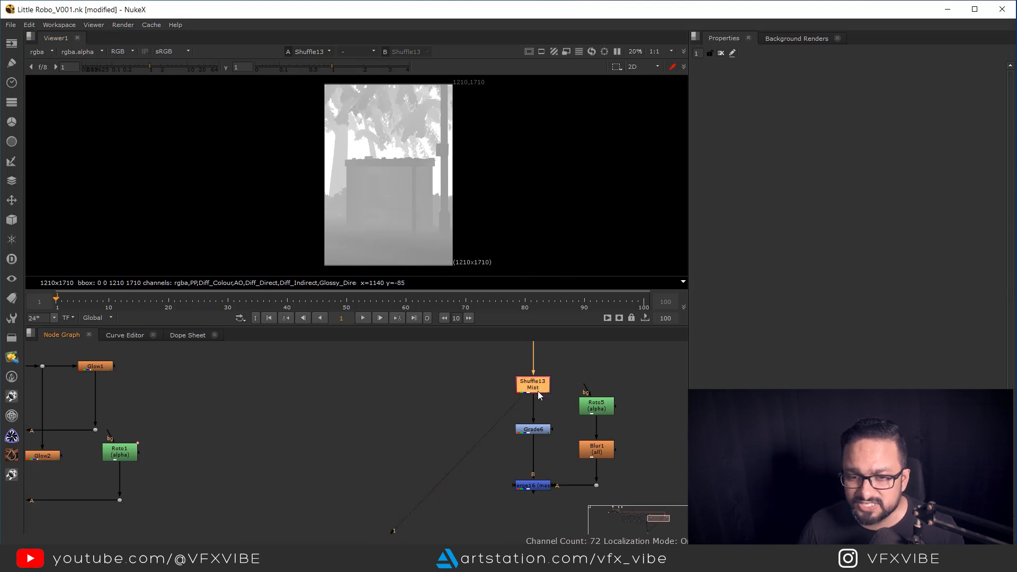
pyautogui.press('1')
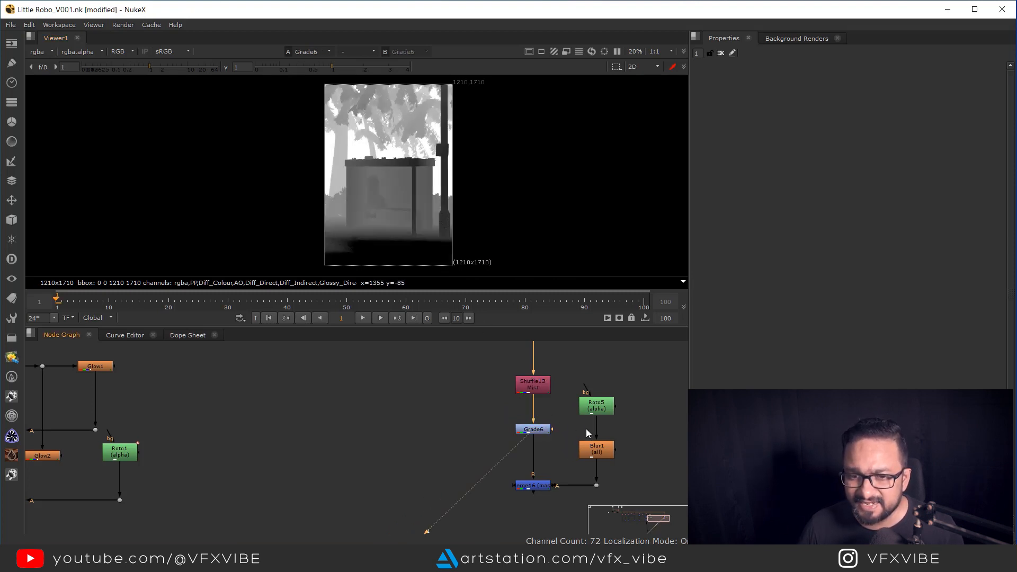
# View the mist branch's Roto node and the masked merge at the bottom of that branch.
pyautogui.moveTo(586, 430); pyautogui.dragTo(581, 407, button='middle')
pyautogui.click(598, 385)
pyautogui.press('1')
pyautogui.click(524, 461)
pyautogui.press('1')
pyautogui.moveTo(409, 146); pyautogui.dragTo(571, 297)
pyautogui.scroll(-4, 451, 458)
# Return to the reference Read node and view the haze inside its shelter.
pyautogui.moveTo(351, 428); pyautogui.dragTo(545, 467, button='middle')
pyautogui.click(544, 466)
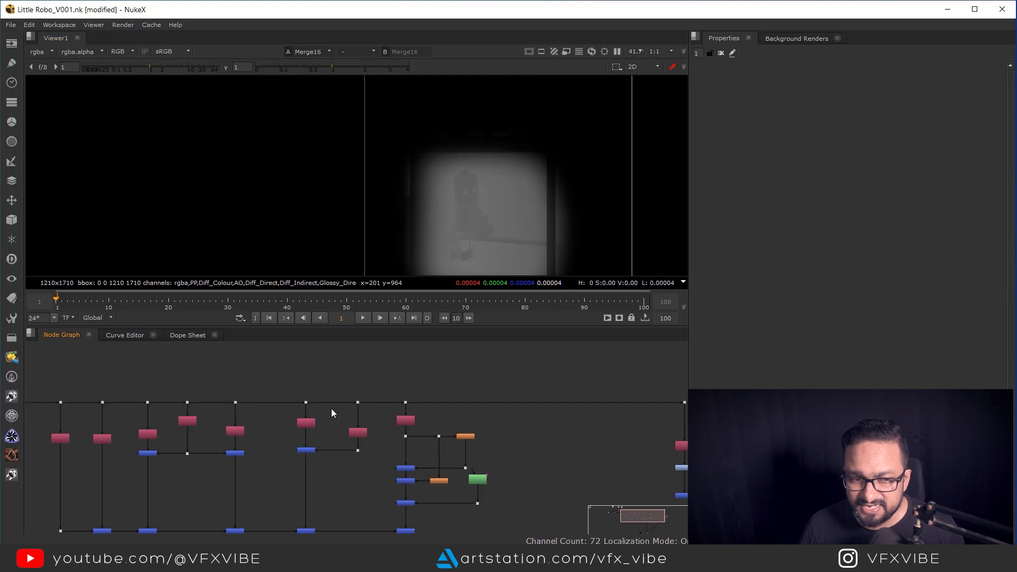
pyautogui.moveTo(331, 409); pyautogui.dragTo(658, 480, button='middle')
pyautogui.click(375, 397)
pyautogui.press('1')
pyautogui.moveTo(508, 218); pyautogui.dragTo(458, 160, button='middle')
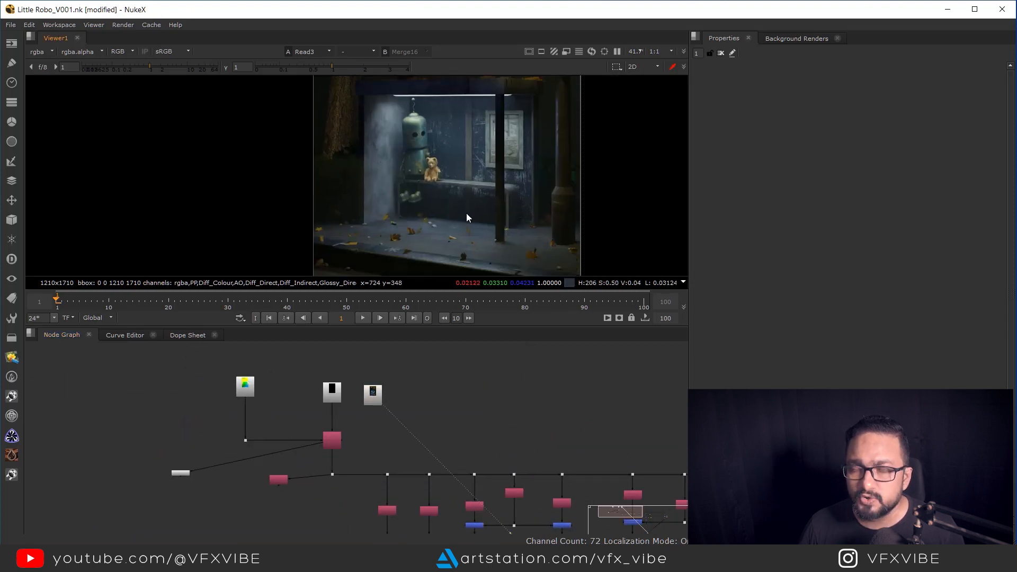
# Add a Grade node below the masked mist merge and view its output.
pyautogui.scroll(-2, 487, 410)
pyautogui.moveTo(587, 480); pyautogui.dragTo(595, 403, button='middle')
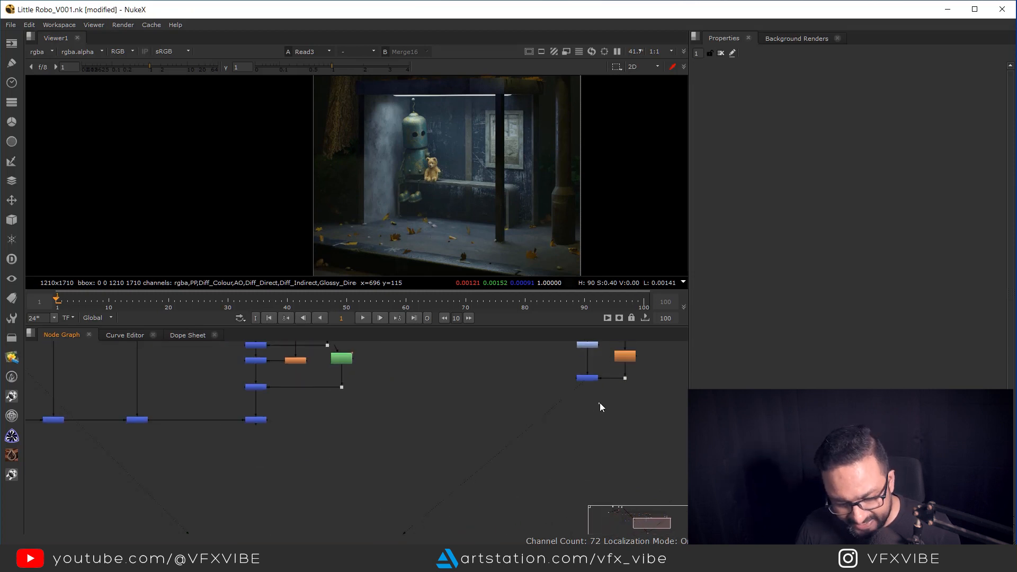
pyautogui.press('g')
pyautogui.moveTo(592, 405); pyautogui.dragTo(586, 406)
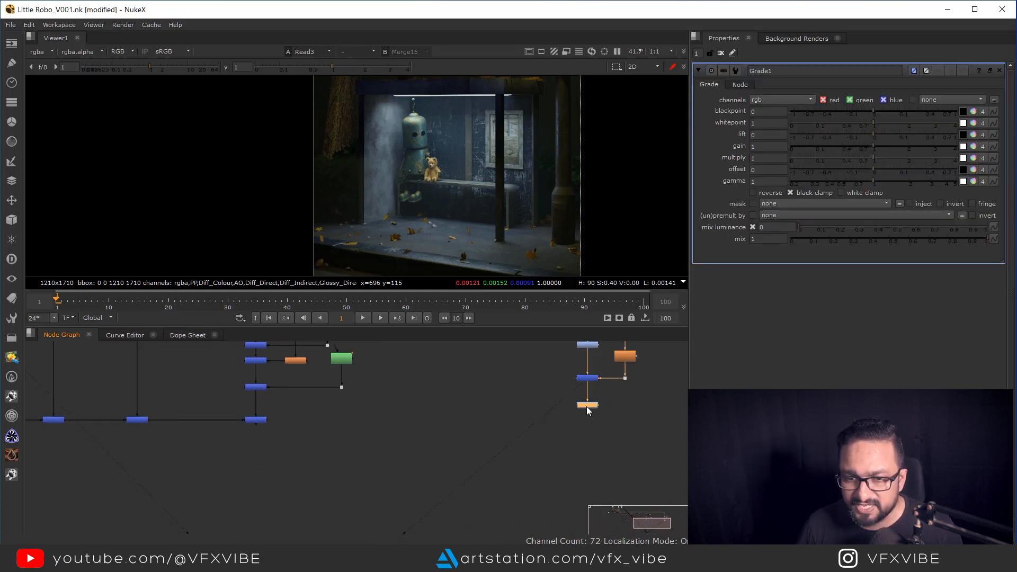
pyautogui.press('1')
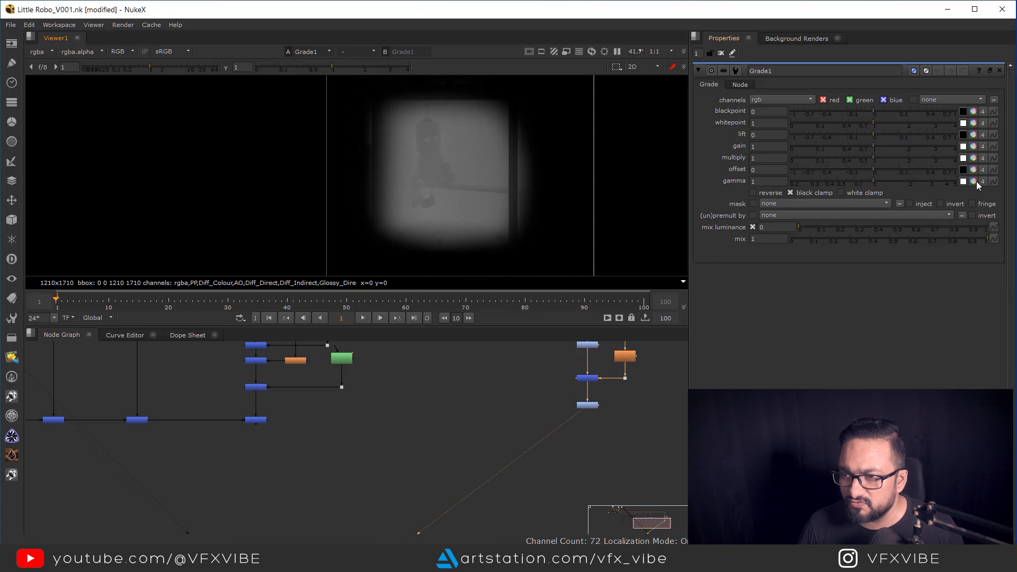
# Tint the mist Grade bluish with gamma about 0.735, 0.929, 1 and gain about 0.858, 1, 0.983.
pyautogui.click(974, 181)
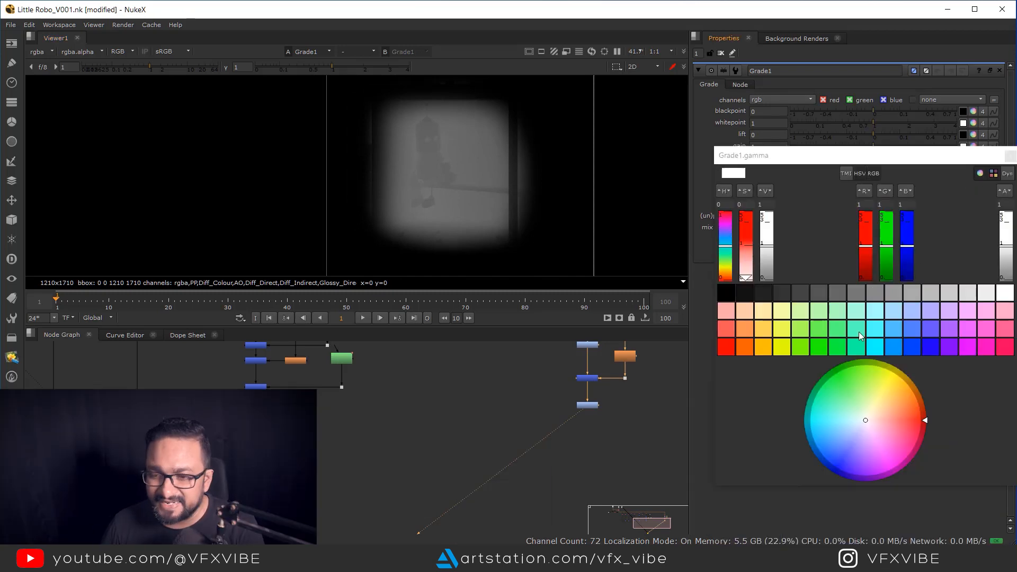
pyautogui.moveTo(863, 421); pyautogui.dragTo(849, 426)
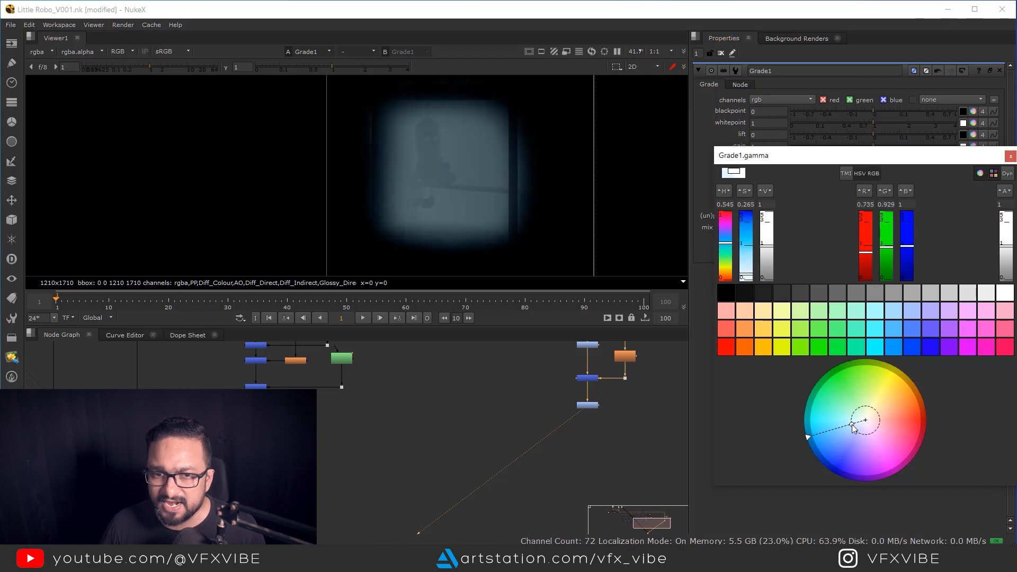
pyautogui.click(1012, 157)
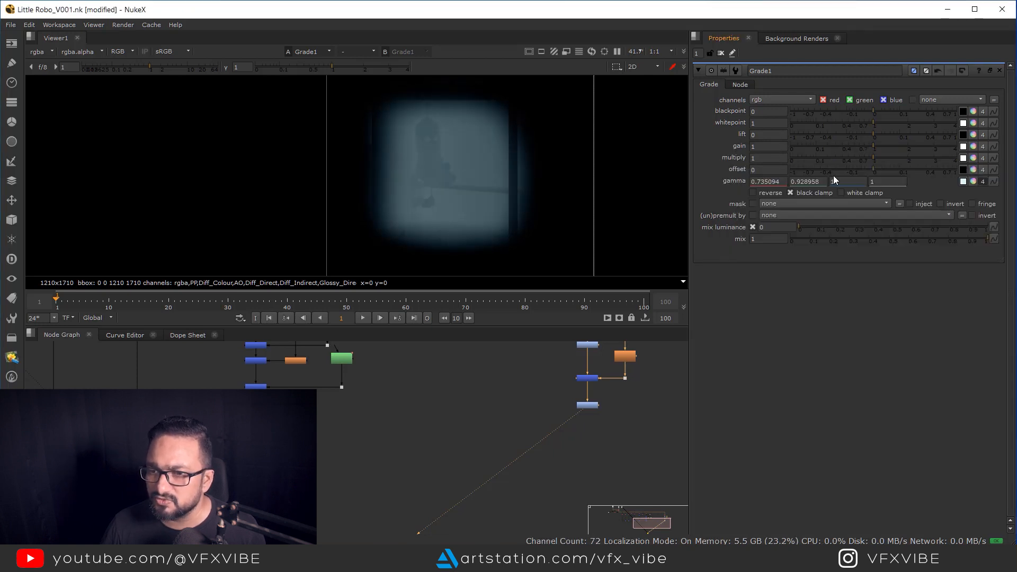
pyautogui.click(973, 146)
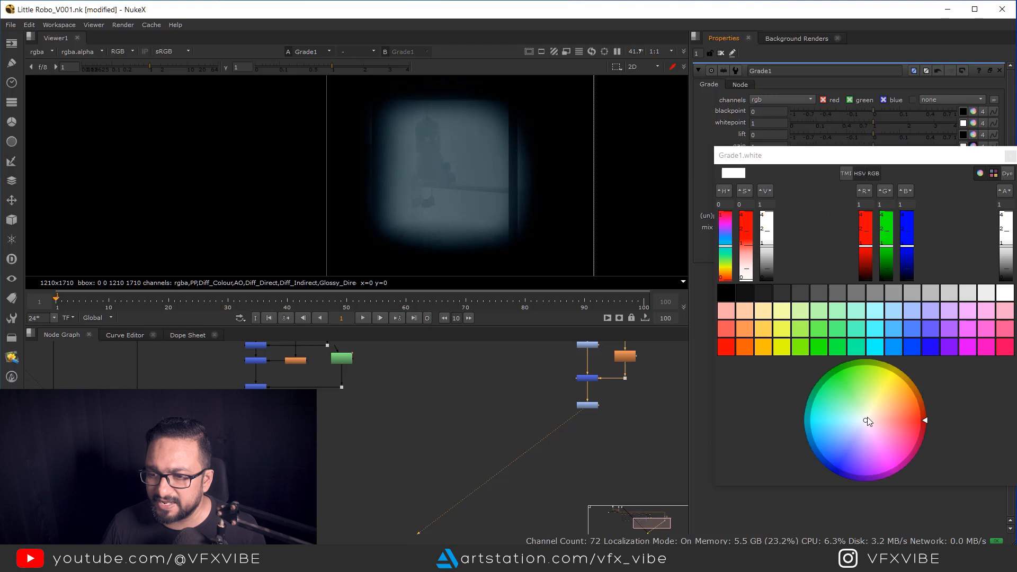
pyautogui.moveTo(864, 419); pyautogui.dragTo(858, 418)
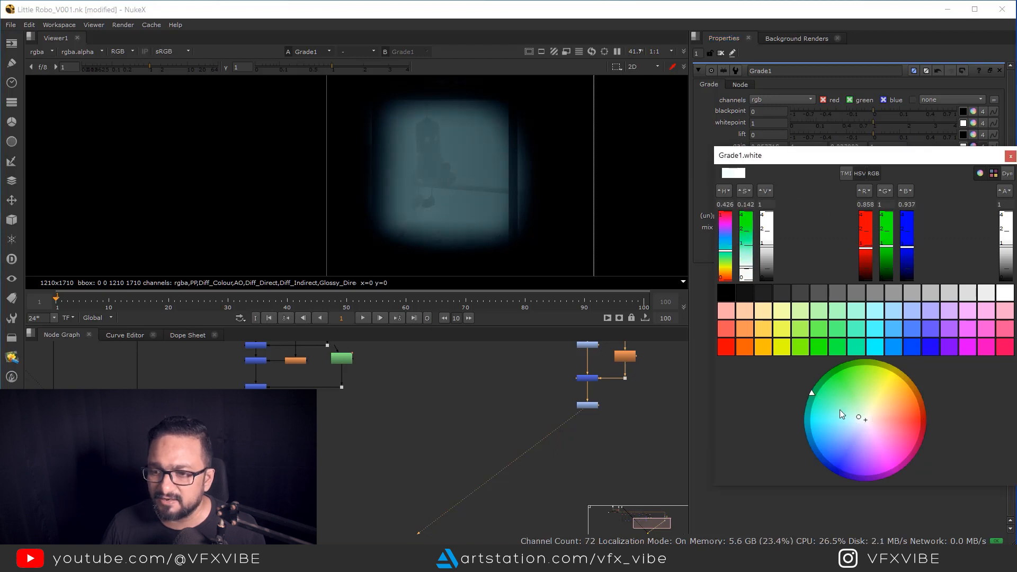
pyautogui.moveTo(808, 392); pyautogui.dragTo(809, 409)
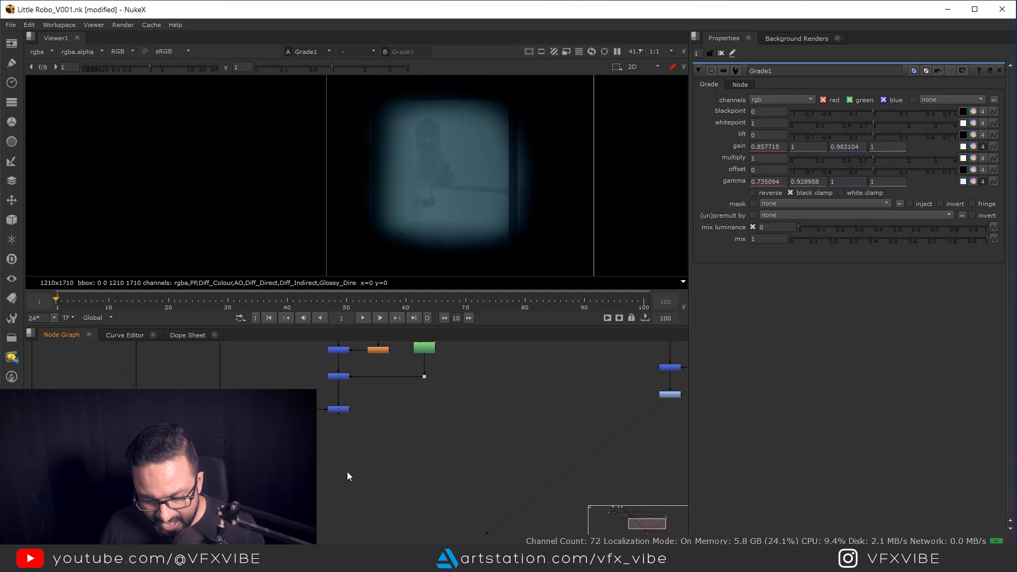
# Merge the graded mist over the main comp with an over operation and view the combined result.
pyautogui.press('m')
pyautogui.moveTo(346, 466); pyautogui.dragTo(669, 394)
pyautogui.press('1')
pyautogui.moveTo(474, 202); pyautogui.dragTo(454, 198, button='middle')
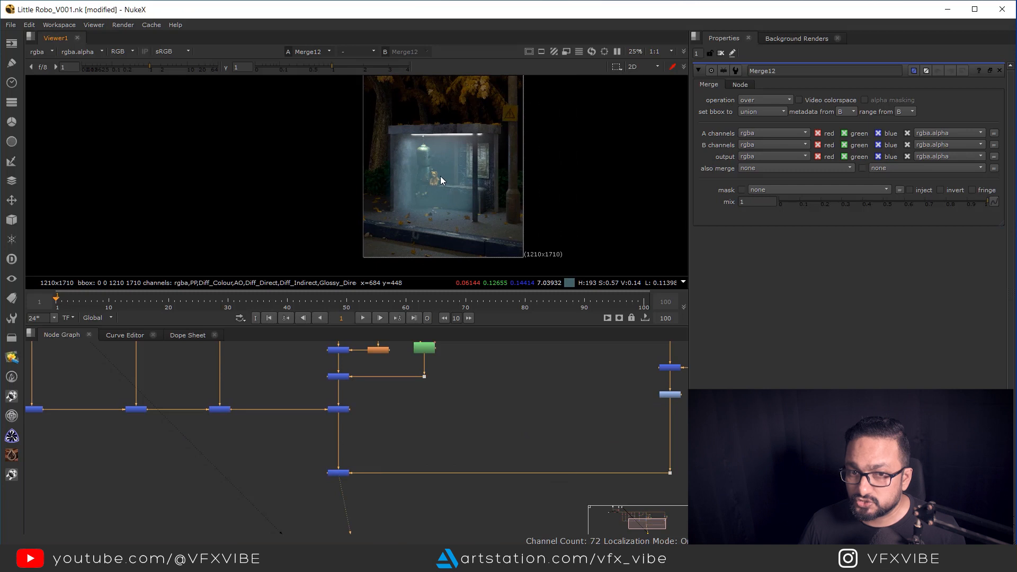
pyautogui.scroll(3, 336, 479)
pyautogui.click(348, 471)
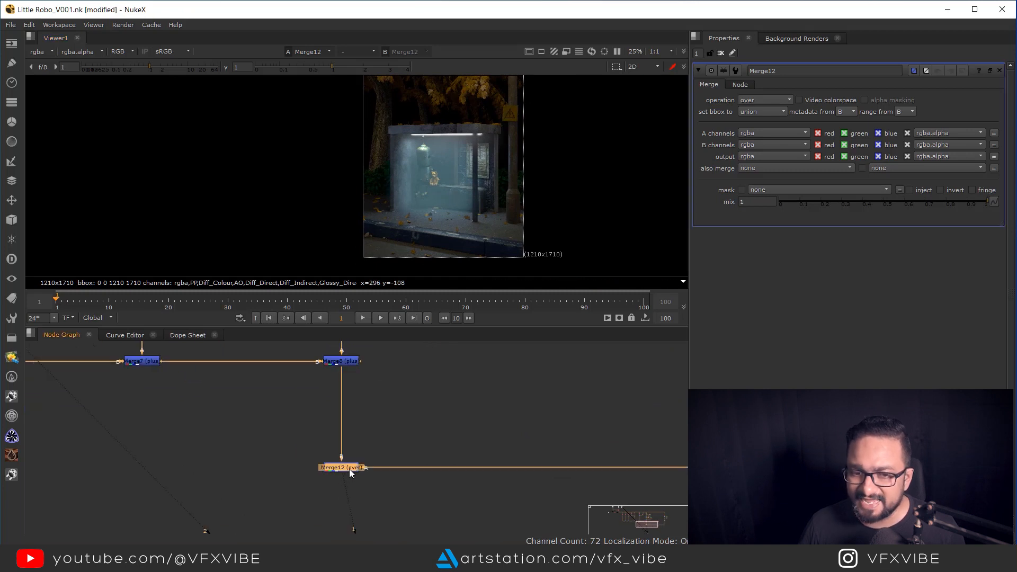
# Lower the mist merge's mix to 0.425 and compare the result with the reference.
pyautogui.moveTo(978, 202); pyautogui.dragTo(867, 213)
pyautogui.moveTo(436, 186); pyautogui.dragTo(477, 220, button='middle')
pyautogui.scroll(2, 424, 215)
pyautogui.click(459, 406)
pyautogui.press('2')
pyautogui.press('1')
pyautogui.press('2')
pyautogui.press('1')
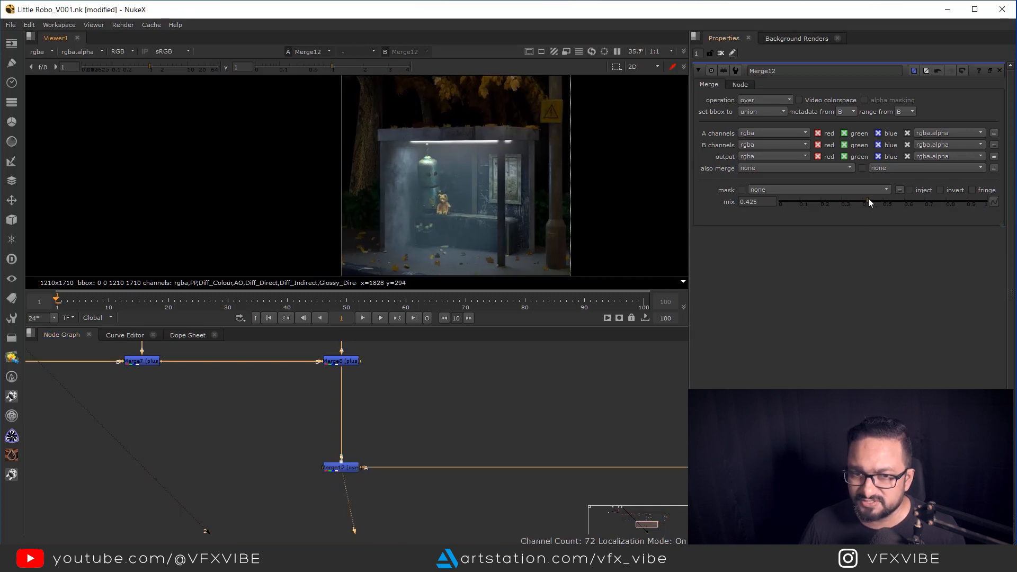
# Reduce the mist merge's mix to 0.305 and check the shelter up close against the reference.
pyautogui.moveTo(865, 200); pyautogui.dragTo(839, 203)
pyautogui.moveTo(403, 206); pyautogui.dragTo(457, 216, button='middle')
pyautogui.press('2')
pyautogui.press('1')
pyautogui.scroll(3, 529, 155)
pyautogui.moveTo(512, 199); pyautogui.dragTo(498, 186, button='middle')
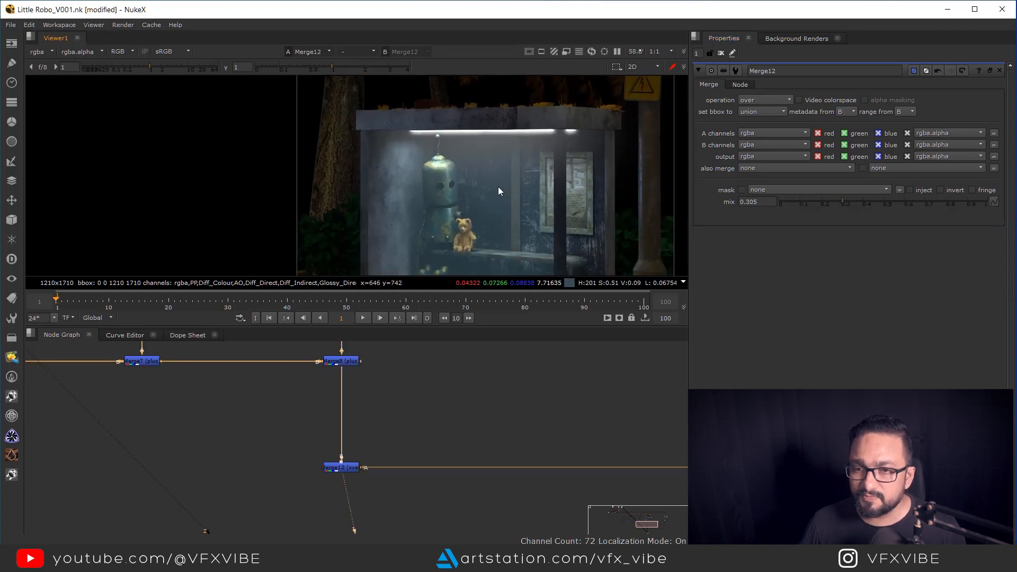
pyautogui.scroll(2, 482, 168)
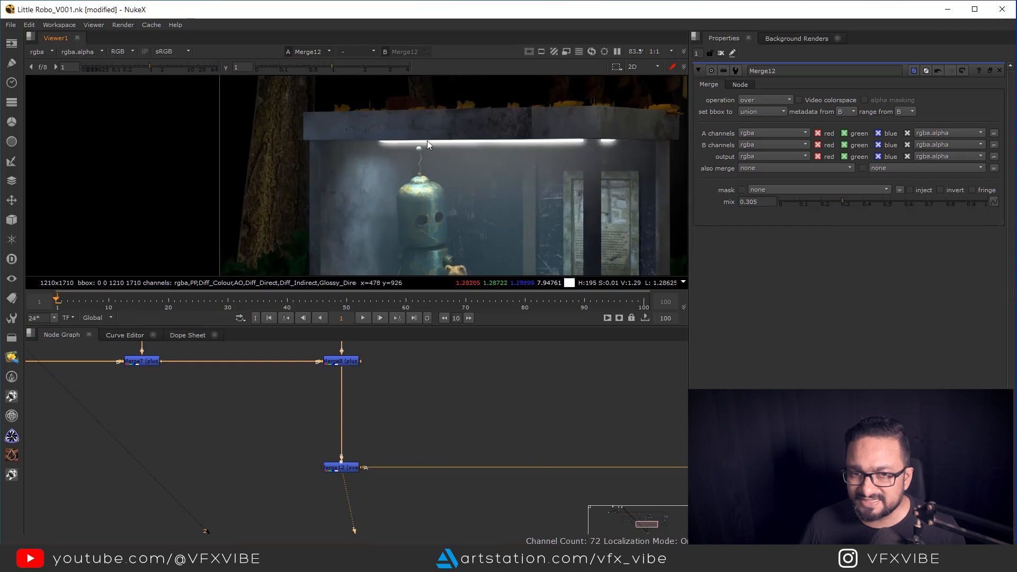
pyautogui.scroll(-3, 572, 212)
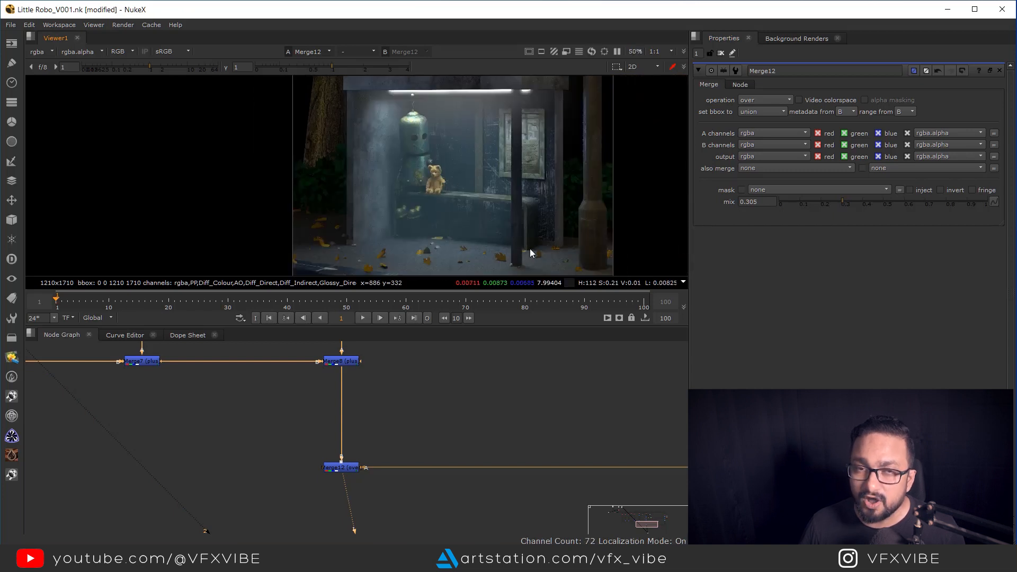
pyautogui.press('f')
pyautogui.scroll(3, 417, 467)
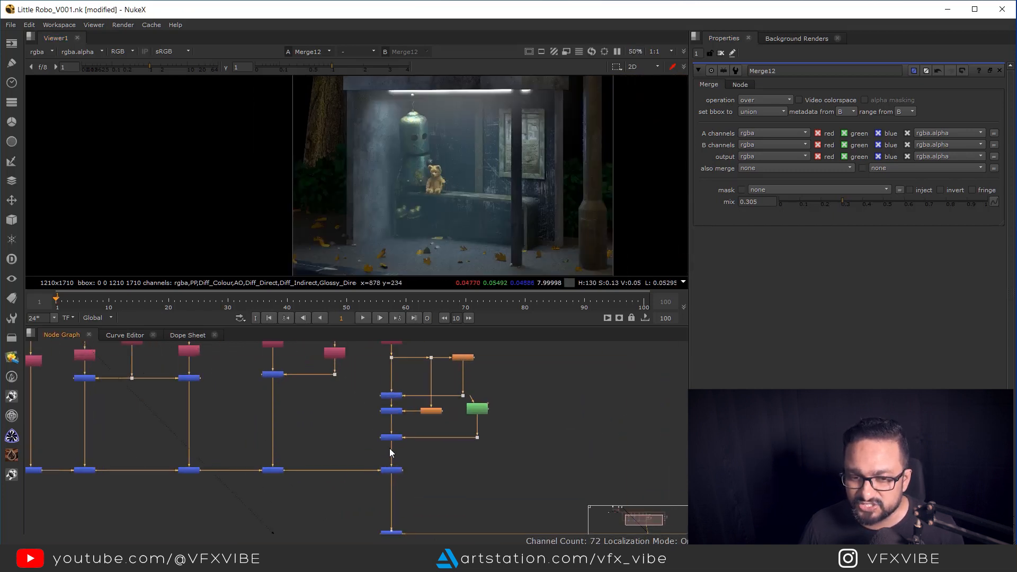
pyautogui.click(395, 437)
pyautogui.press('1')
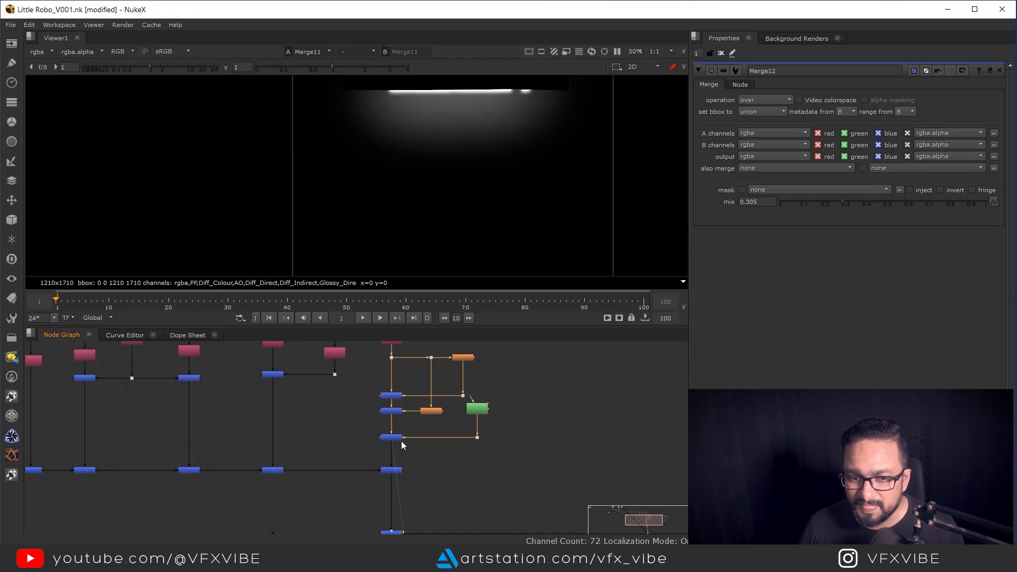
pyautogui.press('g')
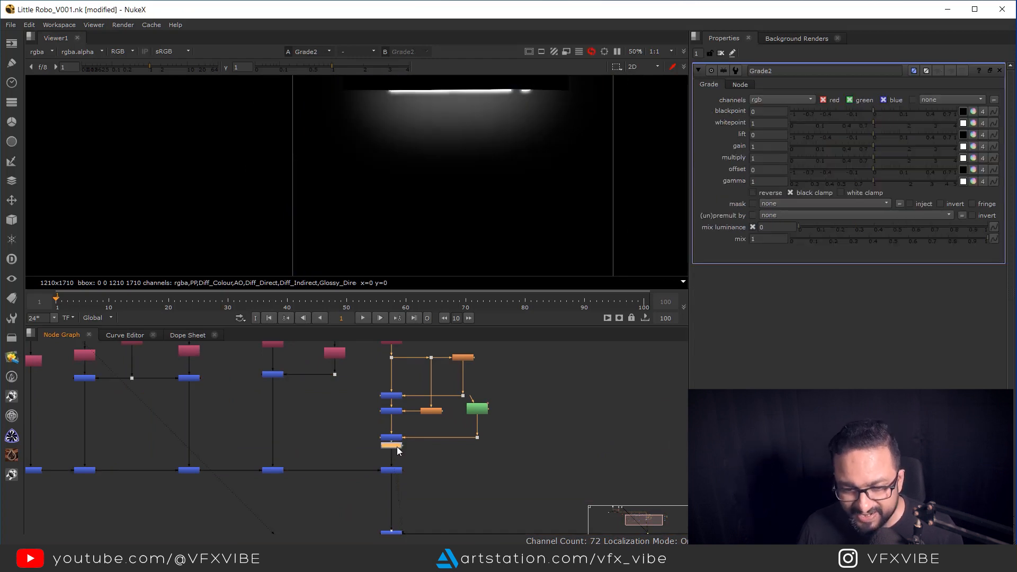
pyautogui.click(974, 182)
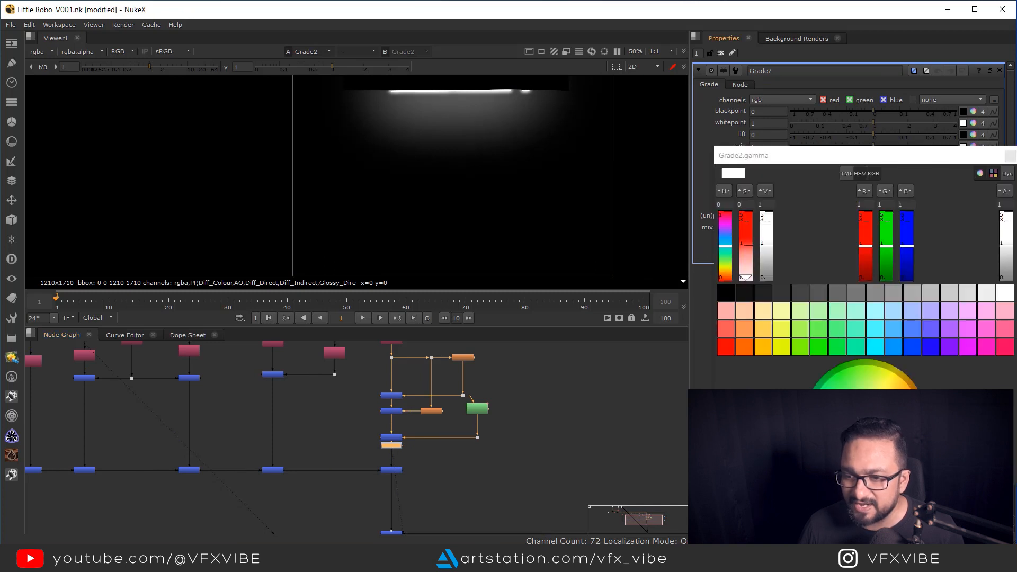
pyautogui.click(1010, 156)
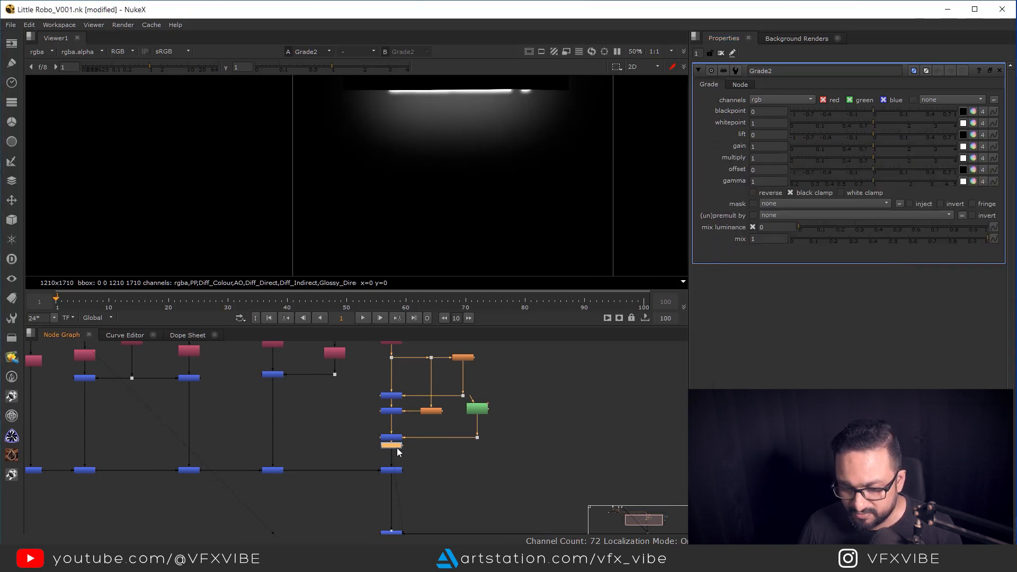
pyautogui.press('Delete')
# Insert a copy of the blue-tinted mist Grade directly below the stencilled light-glow merge and view it.
pyautogui.scroll(-3, 422, 478)
pyautogui.moveTo(464, 428); pyautogui.dragTo(375, 401, button='middle')
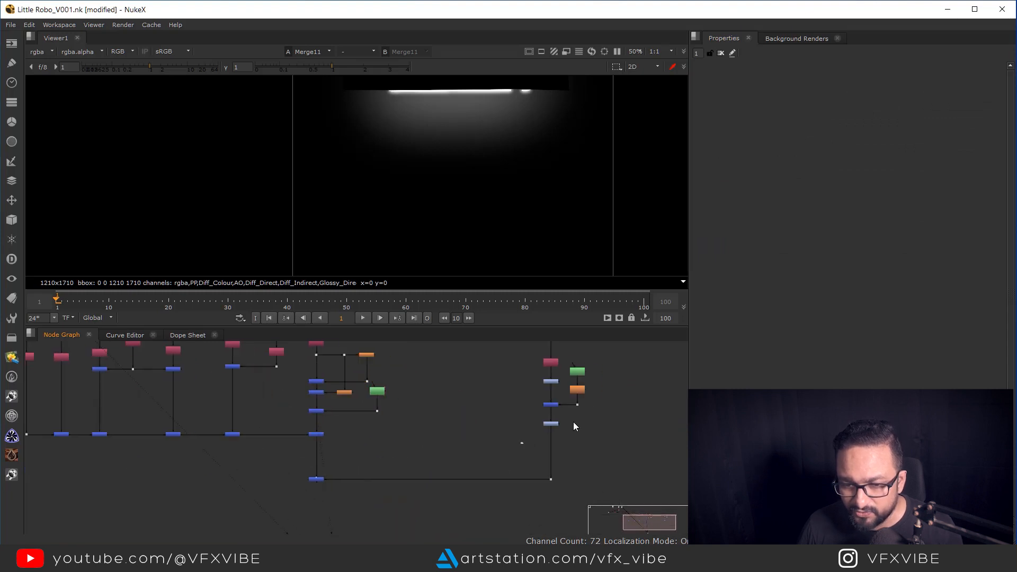
pyautogui.scroll(2, 344, 455)
pyautogui.click(341, 452)
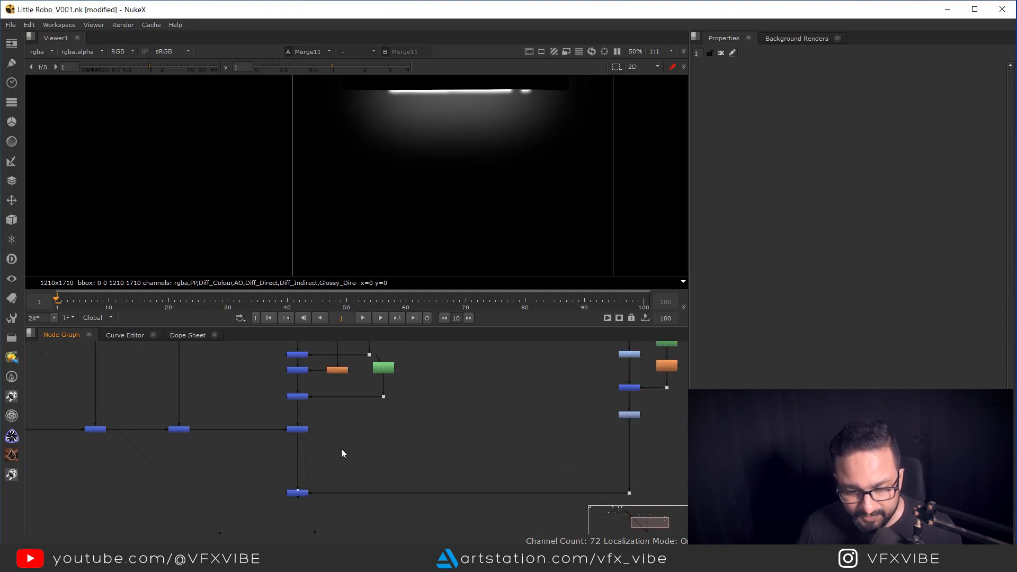
pyautogui.hotkey('ctrl', 'v')
pyautogui.moveTo(338, 449); pyautogui.dragTo(300, 416)
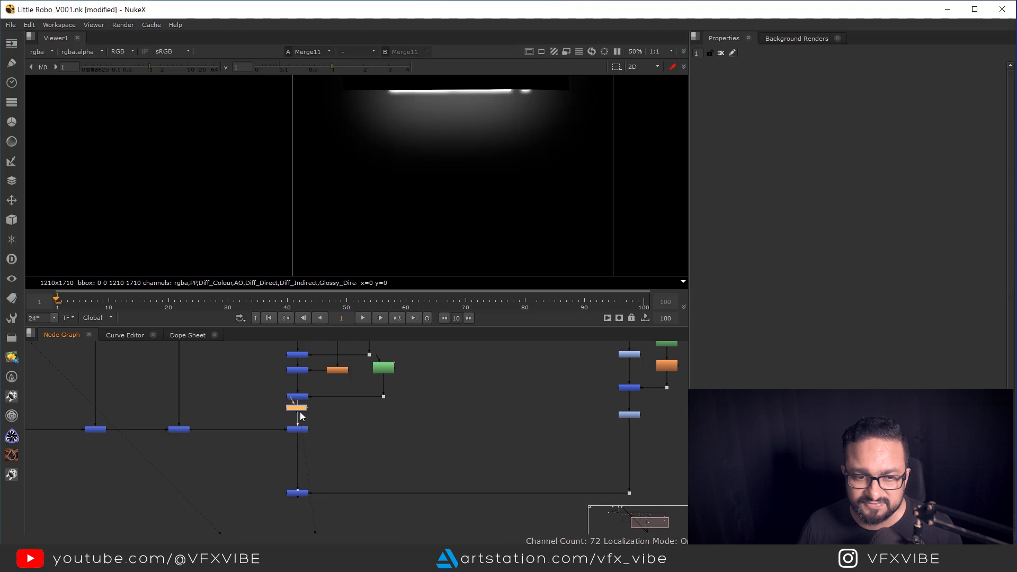
pyautogui.press('1')
# View the final mist merge and examine the tinted light glow beneath the shelter roof.
pyautogui.scroll(1, 475, 189)
pyautogui.moveTo(311, 437); pyautogui.dragTo(377, 391, button='middle')
pyautogui.click(362, 447)
pyautogui.press('1')
pyautogui.click(421, 402)
pyautogui.scroll(-3, 479, 215)
pyautogui.scroll(7, 478, 164)
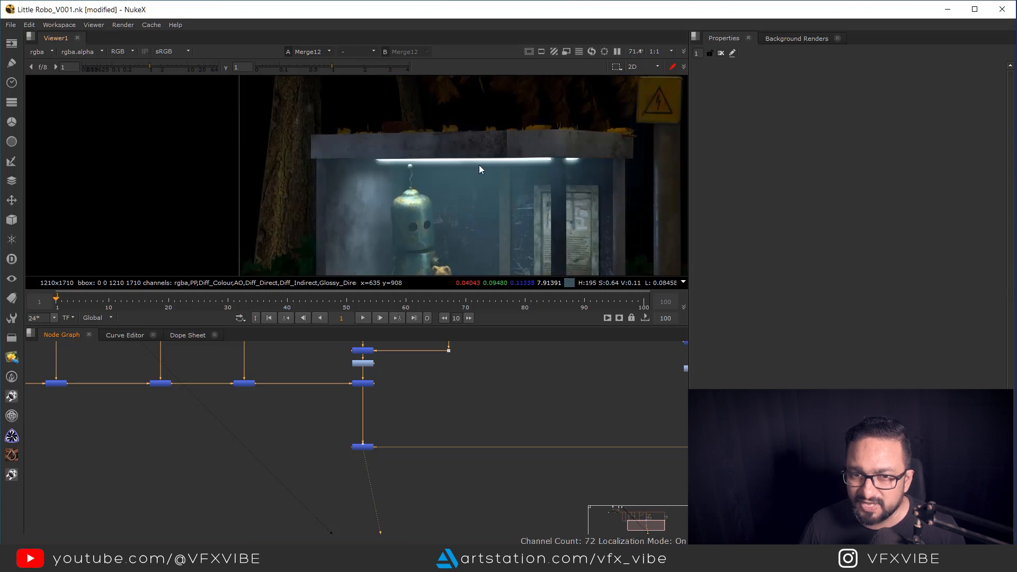
pyautogui.scroll(3, 405, 405)
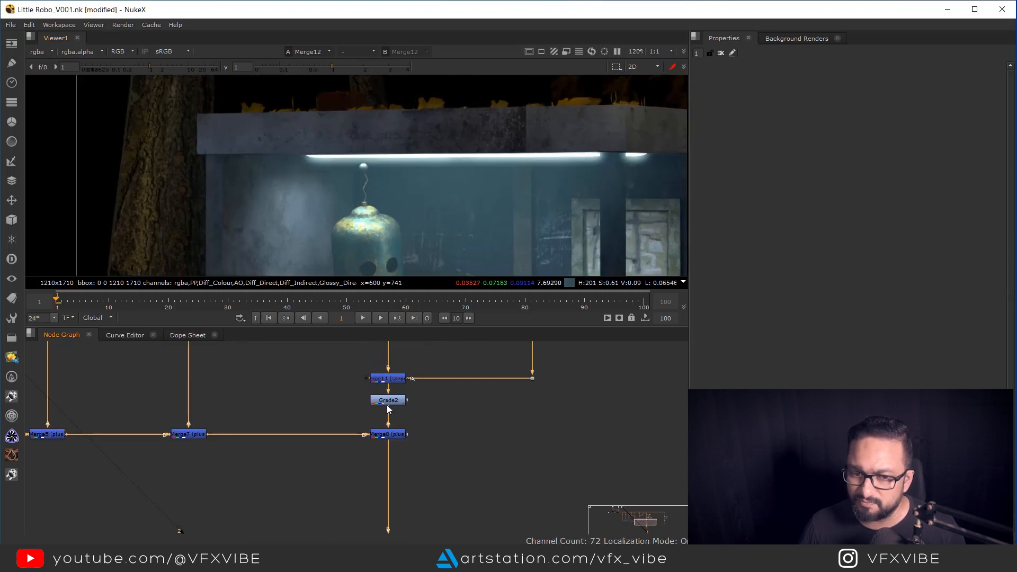
# Set the glow Grade's mix to 0.8 and check the full frame.
pyautogui.doubleClick(397, 402)
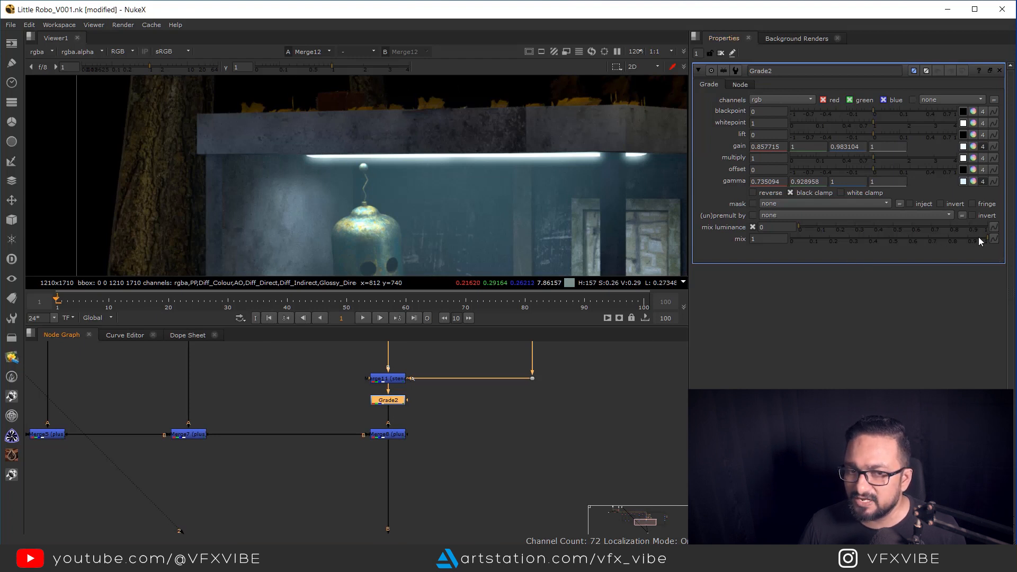
pyautogui.moveTo(975, 239); pyautogui.dragTo(947, 262)
pyautogui.press('f')
pyautogui.moveTo(510, 221); pyautogui.dragTo(516, 196, button='middle')
pyautogui.scroll(1, 494, 217)
pyautogui.scroll(-1, 508, 153)
pyautogui.moveTo(445, 243); pyautogui.dragTo(475, 248, button='middle')
pyautogui.moveTo(451, 122); pyautogui.dragTo(538, 287)
pyautogui.click(522, 427)
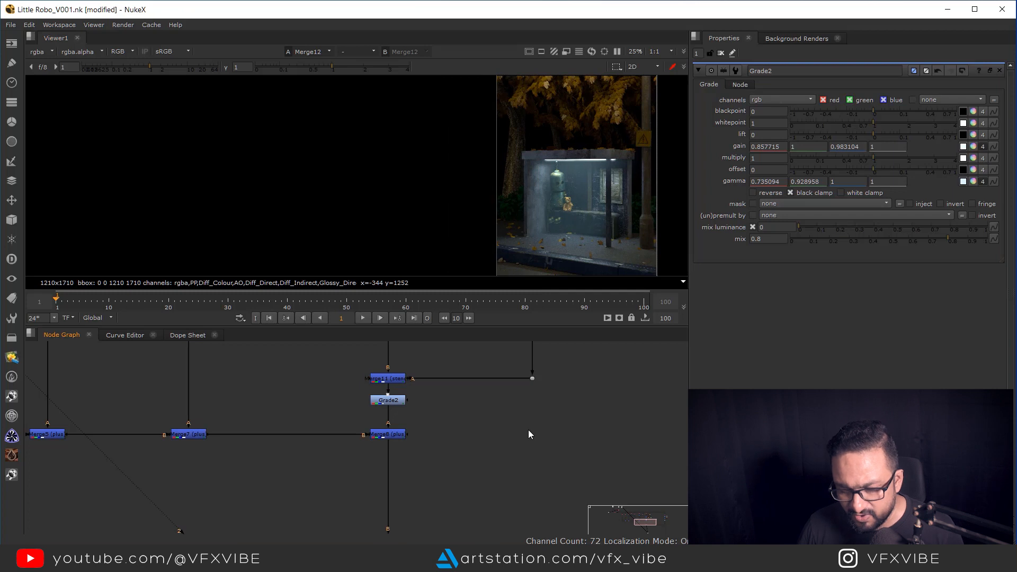
# Create a Roto node and draw a closed Bezier covering the area beside the shelter and the street below it.
pyautogui.press('o')
pyautogui.press('space')
pyautogui.scroll(2, 503, 287)
pyautogui.moveTo(503, 287); pyautogui.dragTo(528, 281, button='middle')
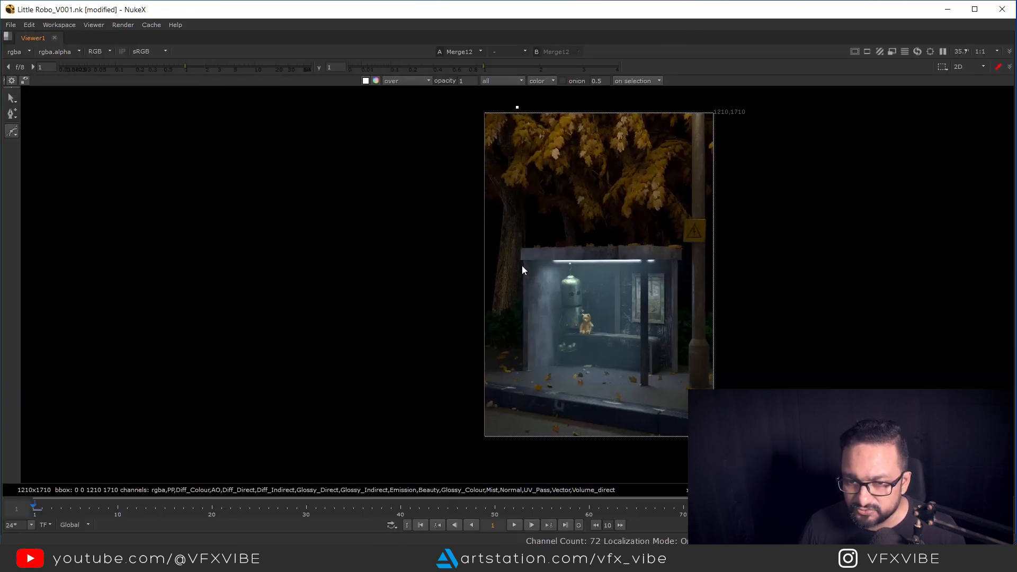
pyautogui.click(522, 268)
pyautogui.click(522, 371)
pyautogui.click(539, 393)
pyautogui.click(678, 417)
pyautogui.click(733, 431)
pyautogui.click(718, 464)
pyautogui.moveTo(519, 475); pyautogui.dragTo(483, 472)
pyautogui.moveTo(445, 433); pyautogui.dragTo(441, 408)
pyautogui.moveTo(411, 269); pyautogui.dragTo(415, 252)
pyautogui.click(444, 111)
pyautogui.click(485, 100)
pyautogui.click(517, 107)
# Feather the Bezier's upper, side and lower corner points inward toward the shelter.
pyautogui.keyDown('ctrl'); pyautogui.moveTo(516, 107); pyautogui.dragTo(583, 93); pyautogui.keyUp('ctrl')
pyautogui.keyDown('ctrl'); pyautogui.moveTo(522, 268); pyautogui.dragTo(572, 269); pyautogui.keyUp('ctrl')
pyautogui.keyDown('ctrl'); pyautogui.moveTo(522, 370); pyautogui.dragTo(590, 408); pyautogui.keyUp('ctrl')
pyautogui.press('space')
# Insert a Grade node above the mist merge and connect the new Roto as its mask.
pyautogui.moveTo(549, 370); pyautogui.dragTo(563, 389)
pyautogui.click(451, 401)
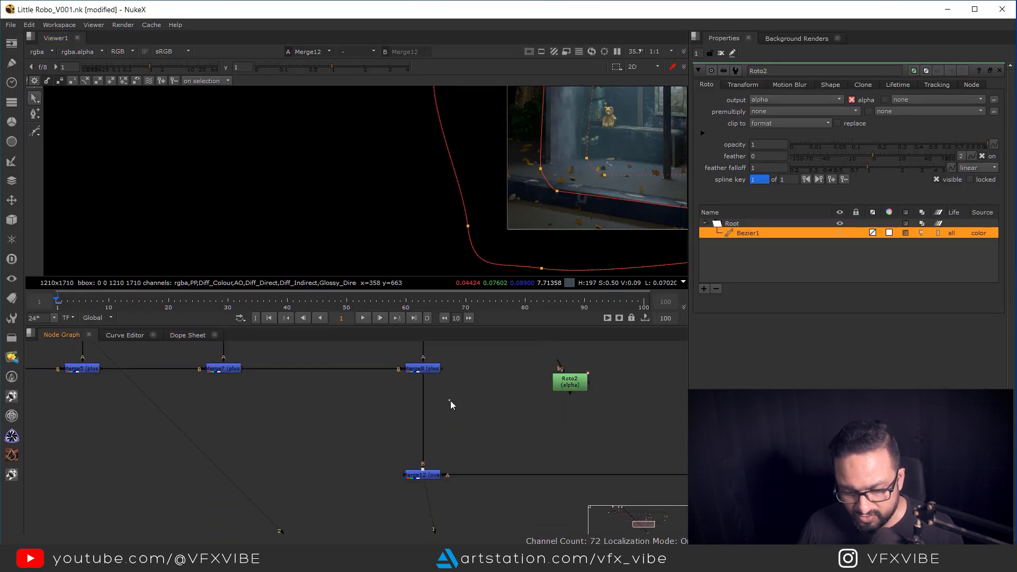
pyautogui.press('g')
pyautogui.moveTo(442, 415); pyautogui.dragTo(580, 362)
pyautogui.keyDown('ctrl'); pyautogui.moveTo(499, 388); pyautogui.dragTo(516, 399); pyautogui.keyUp('ctrl')
pyautogui.keyDown('ctrl'); pyautogui.moveTo(517, 399); pyautogui.dragTo(579, 416); pyautogui.keyUp('ctrl')
pyautogui.click(422, 416)
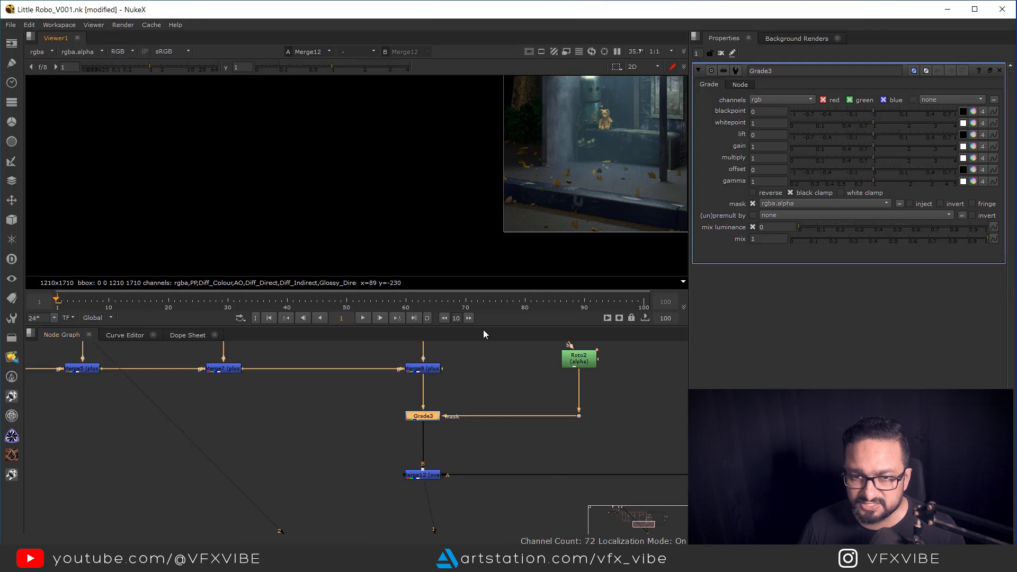
# Darken the masked area by setting the new Grade's gain to 0.53, and view the final merge.
pyautogui.press('f')
pyautogui.press('1')
pyautogui.moveTo(874, 145); pyautogui.dragTo(850, 150)
pyautogui.moveTo(472, 465); pyautogui.dragTo(482, 422, button='middle')
pyautogui.moveTo(483, 408); pyautogui.dragTo(366, 491)
pyautogui.press('1')
# Toggle the masked Grade off and on repeatedly to compare the frame with and without the edge darkening.
pyautogui.click(437, 372)
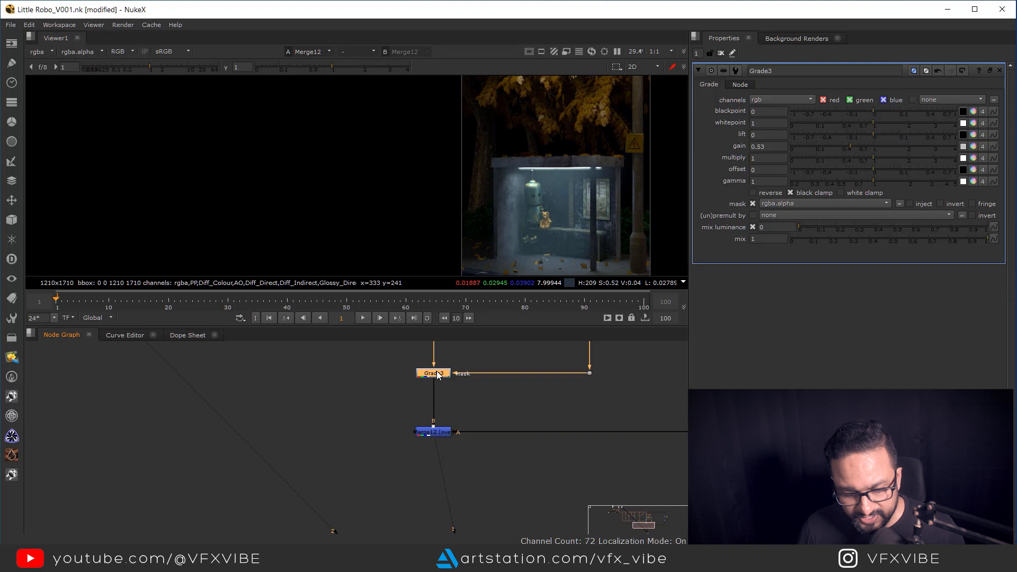
pyautogui.press('d')
pyautogui.moveTo(523, 228); pyautogui.dragTo(532, 177, button='middle')
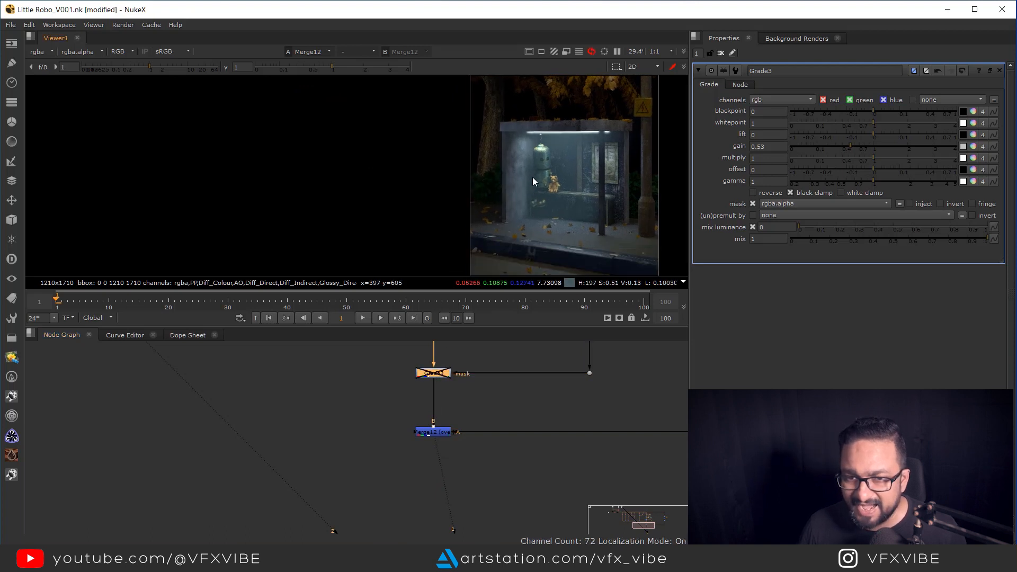
pyautogui.press('d')
pyautogui.press('d')
pyautogui.press('d')
pyautogui.press('d')
pyautogui.press('d')
pyautogui.moveTo(548, 188); pyautogui.dragTo(561, 236, button='middle')
pyautogui.press('d')
pyautogui.press('d')
pyautogui.moveTo(547, 180); pyautogui.dragTo(554, 145, button='middle')
pyautogui.press('d')
pyautogui.press('d')
pyautogui.press('d')
pyautogui.moveTo(551, 208); pyautogui.dragTo(555, 176, button='middle')
pyautogui.press('d')
pyautogui.press('d')
pyautogui.press('d')
pyautogui.scroll(3, 558, 151)
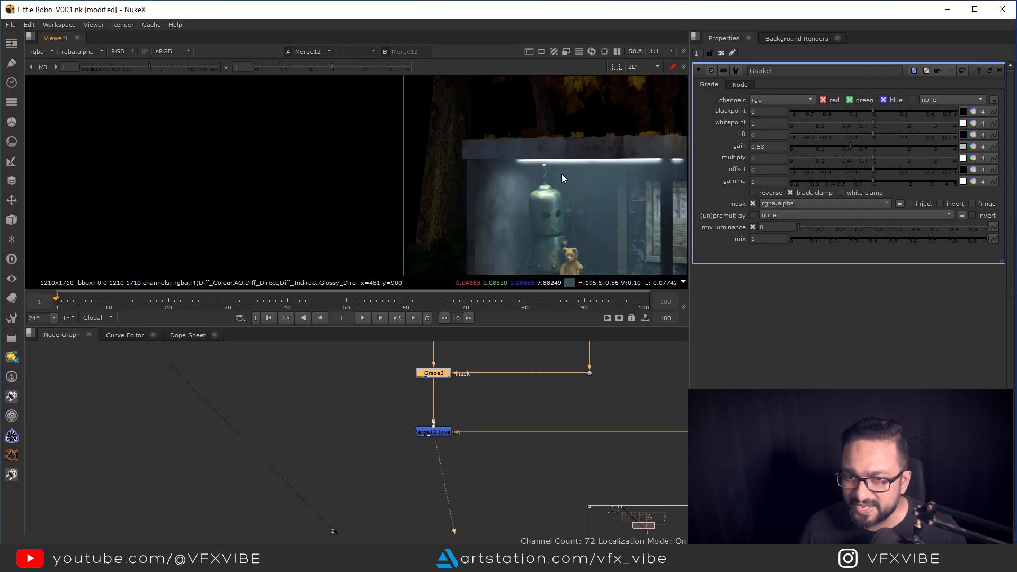
# Inspect the shelter's mist and light in the enlarged viewer, then fit the whole frame again.
pyautogui.scroll(-4, 485, 411)
pyautogui.scroll(3, 543, 152)
pyautogui.press('space')
pyautogui.moveTo(655, 368); pyautogui.dragTo(566, 233, button='middle')
pyautogui.scroll(-2, 561, 256)
pyautogui.scroll(3, 468, 228)
pyautogui.keyDown('ctrl'); pyautogui.keyDown('shift'); pyautogui.moveTo(403, 185); pyautogui.dragTo(961, 236); pyautogui.keyUp('shift'); pyautogui.keyUp('ctrl')
pyautogui.scroll(-5, 780, 223)
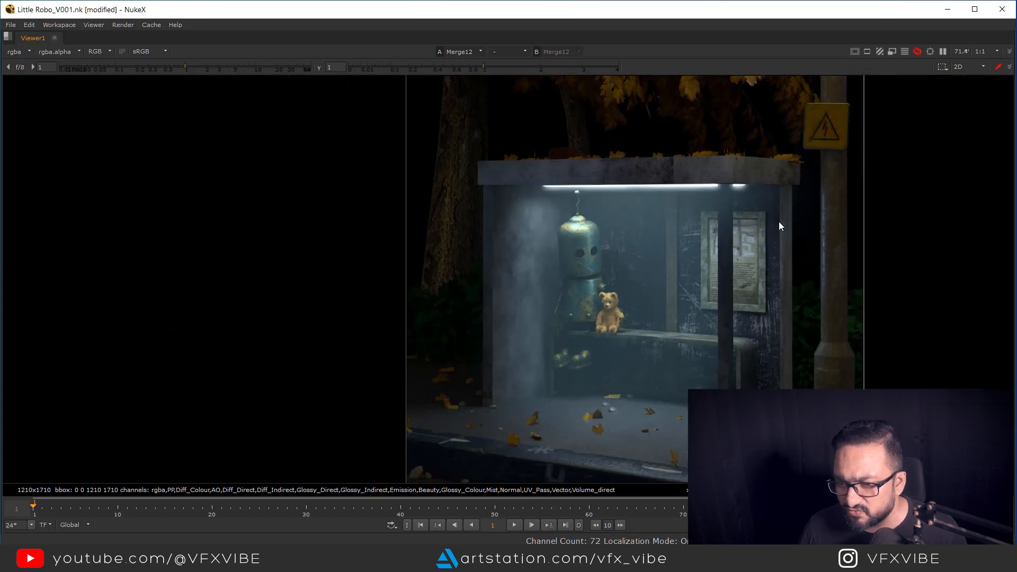
pyautogui.press('space')
pyautogui.moveTo(568, 127); pyautogui.dragTo(408, 262, button='middle')
pyautogui.press('f')
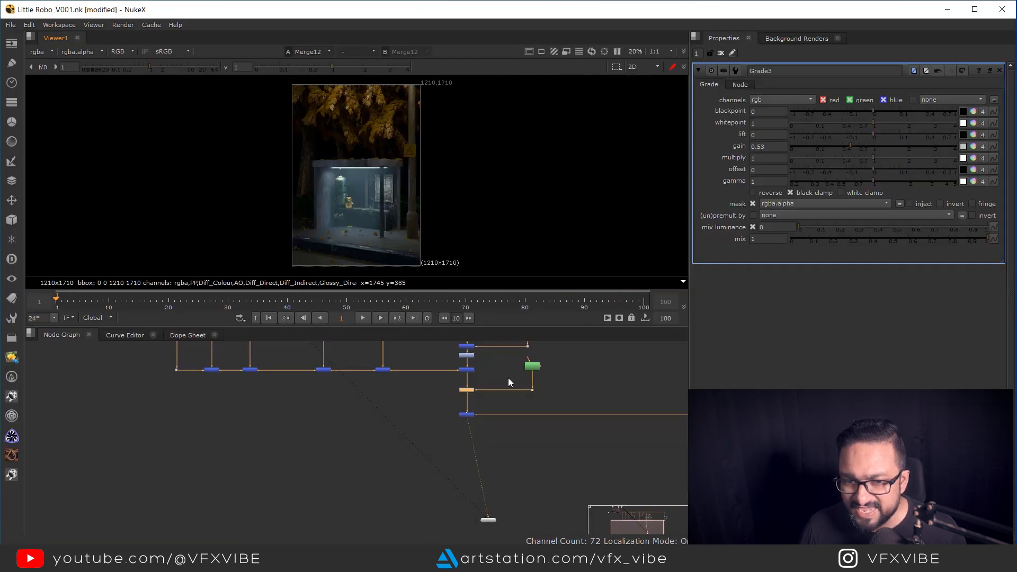
# Add a second closed Bezier shape around the shelter's roof slab in the edge-darkening Roto.
pyautogui.moveTo(637, 385); pyautogui.dragTo(534, 418, button='middle')
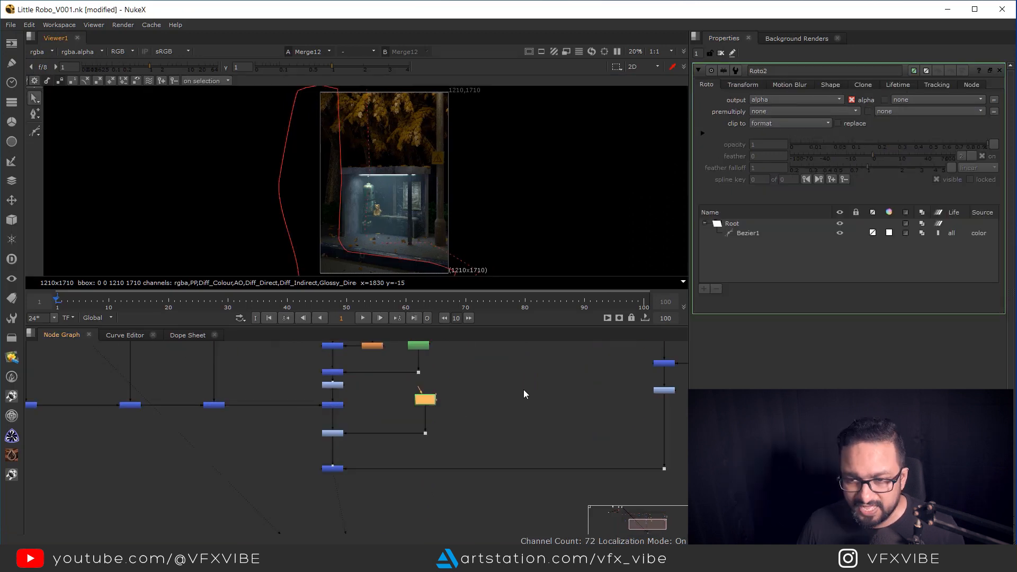
pyautogui.click(523, 390)
pyautogui.click(33, 133)
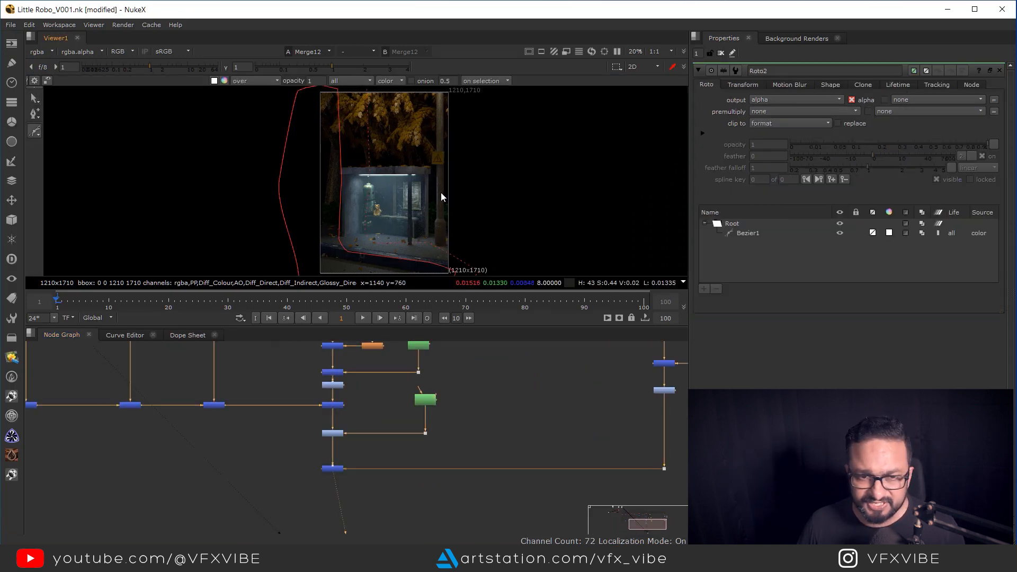
pyautogui.press('space')
pyautogui.press('f')
pyautogui.moveTo(443, 274); pyautogui.dragTo(463, 257, button='middle')
pyautogui.scroll(10, 463, 256)
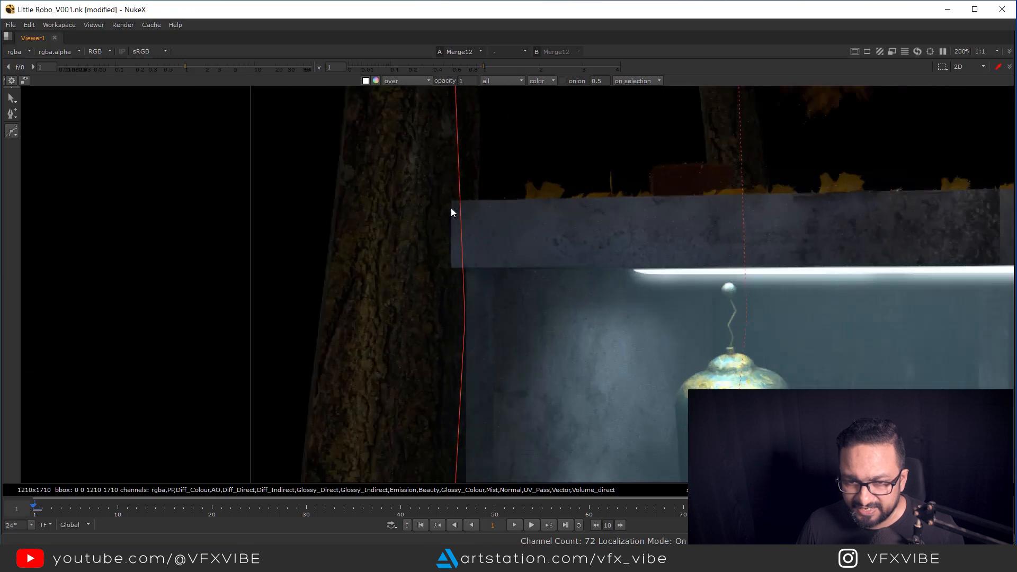
pyautogui.click(449, 267)
pyautogui.click(983, 265)
pyautogui.moveTo(983, 265); pyautogui.dragTo(348, 301, button='middle')
pyautogui.click(663, 304)
pyautogui.click(715, 304)
pyautogui.click(716, 242)
pyautogui.click(32, 233)
pyautogui.moveTo(32, 233); pyautogui.dragTo(605, 279, button='middle')
pyautogui.click(604, 278)
pyautogui.scroll(-10, 573, 256)
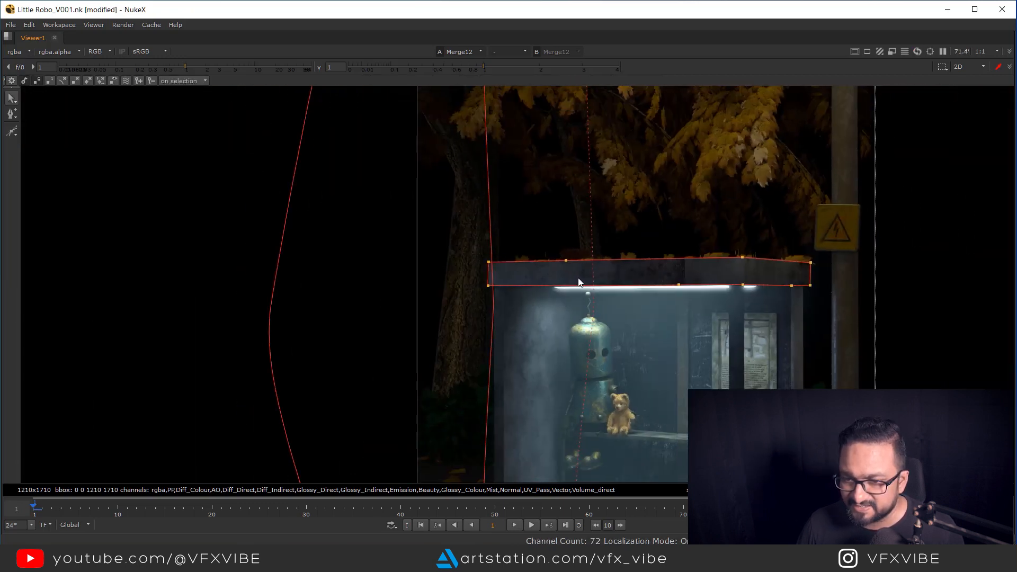
# Check the roof shape within the whole frame, restore the normal layout and close the open node properties.
pyautogui.scroll(4, 575, 276)
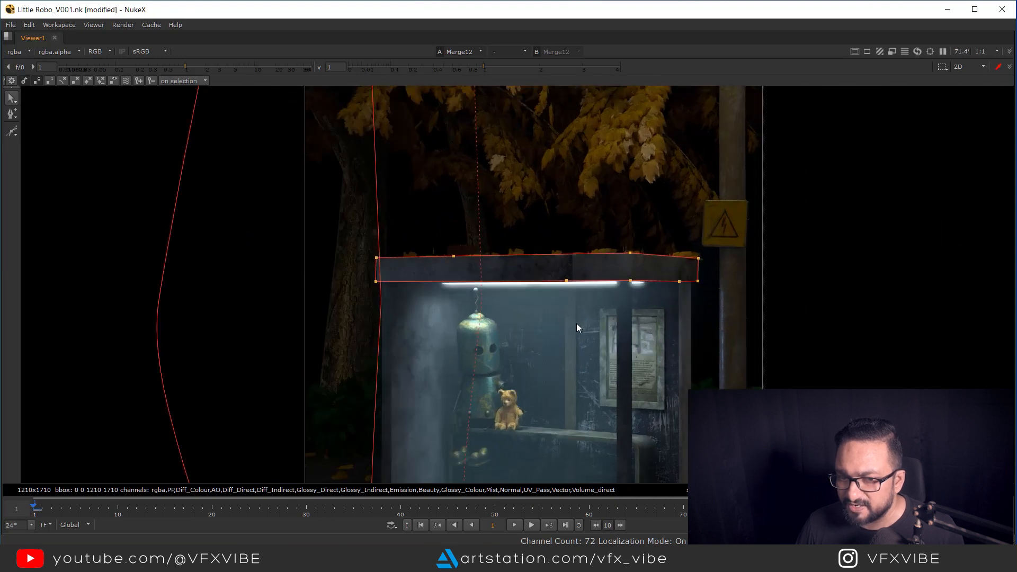
pyautogui.scroll(-6, 776, 258)
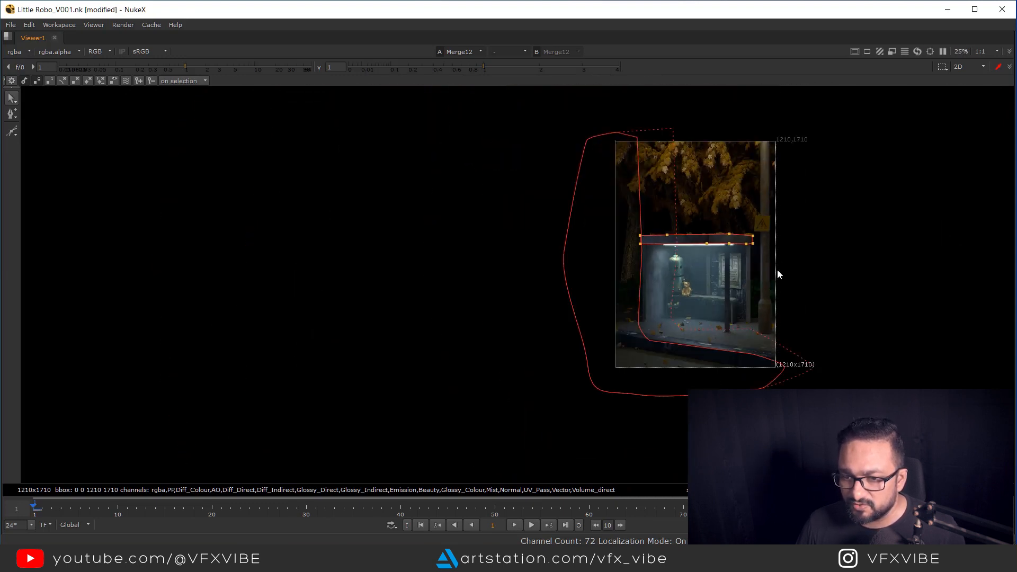
pyautogui.press('f')
pyautogui.press('space')
pyautogui.press('f')
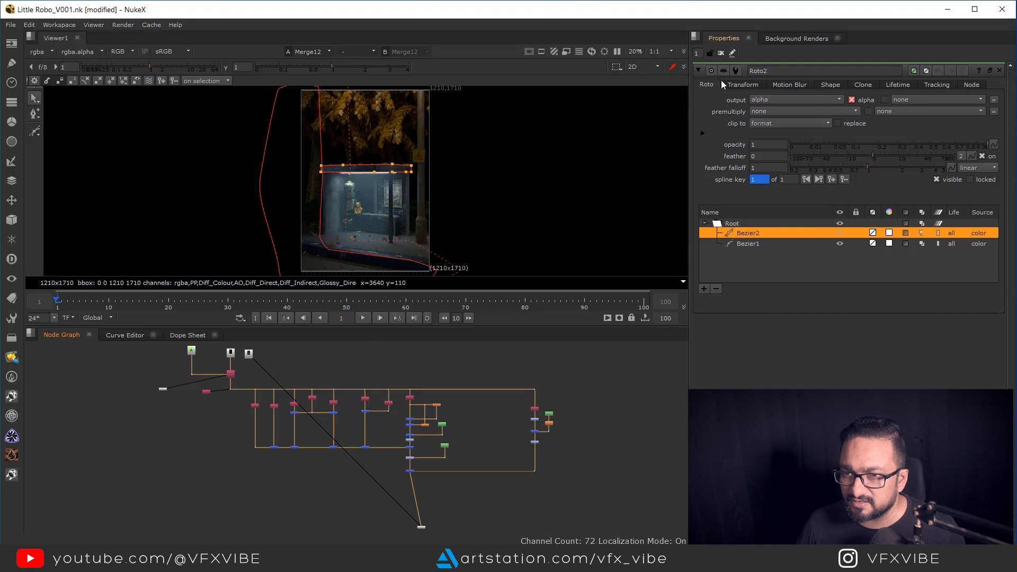
pyautogui.click(721, 53)
# Compare the final merge repeatedly with the reference image around the foliage, shelter and pavement.
pyautogui.moveTo(345, 247); pyautogui.dragTo(516, 177, button='middle')
pyautogui.scroll(3, 521, 233)
pyautogui.moveTo(563, 93); pyautogui.dragTo(623, 144, button='middle')
pyautogui.scroll(-2, 546, 171)
pyautogui.scroll(1, 561, 171)
pyautogui.press('2')
pyautogui.press('1')
pyautogui.moveTo(601, 106); pyautogui.dragTo(578, 189, button='middle')
pyautogui.scroll(1, 577, 190)
pyautogui.press('2')
pyautogui.press('1')
pyautogui.press('2')
pyautogui.press('1')
pyautogui.moveTo(503, 167); pyautogui.dragTo(533, 19, button='middle')
pyautogui.press('2')
pyautogui.press('1')
pyautogui.moveTo(588, 213); pyautogui.dragTo(595, 154, button='middle')
pyautogui.press('2')
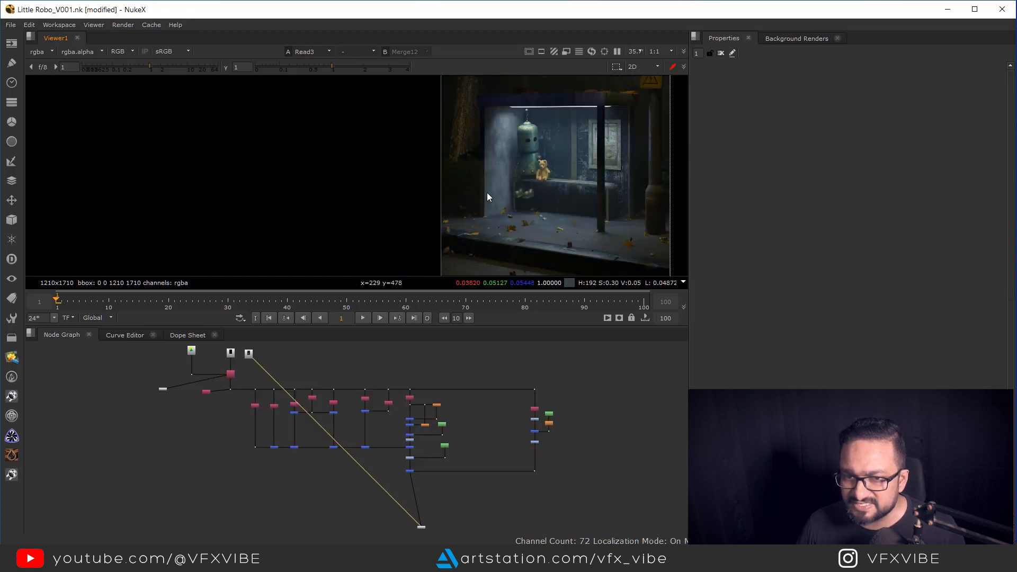
pyautogui.press('1')
pyautogui.moveTo(503, 169); pyautogui.dragTo(557, 167, button='middle')
pyautogui.press('2')
pyautogui.press('1')
pyautogui.scroll(-3, 542, 190)
pyautogui.moveTo(581, 212)
pyautogui.mouseDown(button='middle')
pyautogui.moveTo(588, 227)
pyautogui.moveTo(578, 215)
pyautogui.mouseUp(button='middle')
pyautogui.press('2')
pyautogui.press('1')
pyautogui.press('2')
pyautogui.press('1')
pyautogui.moveTo(607, 127); pyautogui.dragTo(614, 198, button='middle')
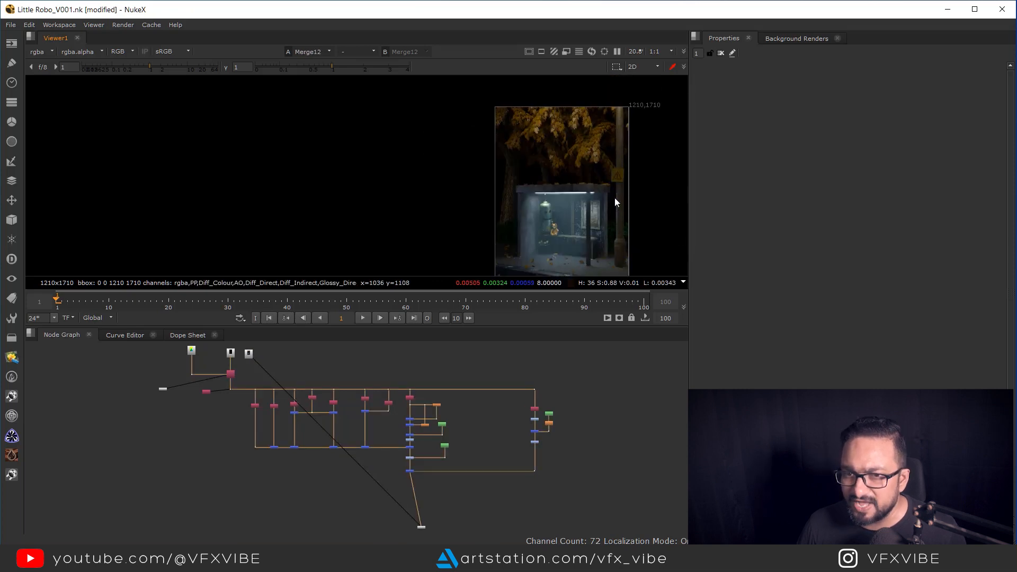
pyautogui.press('2')
# View the output of the Grade node below the Mist shuffle.
pyautogui.scroll(2, 542, 424)
pyautogui.scroll(4, 542, 424)
pyautogui.moveTo(549, 430); pyautogui.dragTo(591, 432, button='middle')
pyautogui.scroll(2, 566, 402)
pyautogui.click(566, 405)
pyautogui.press('1')
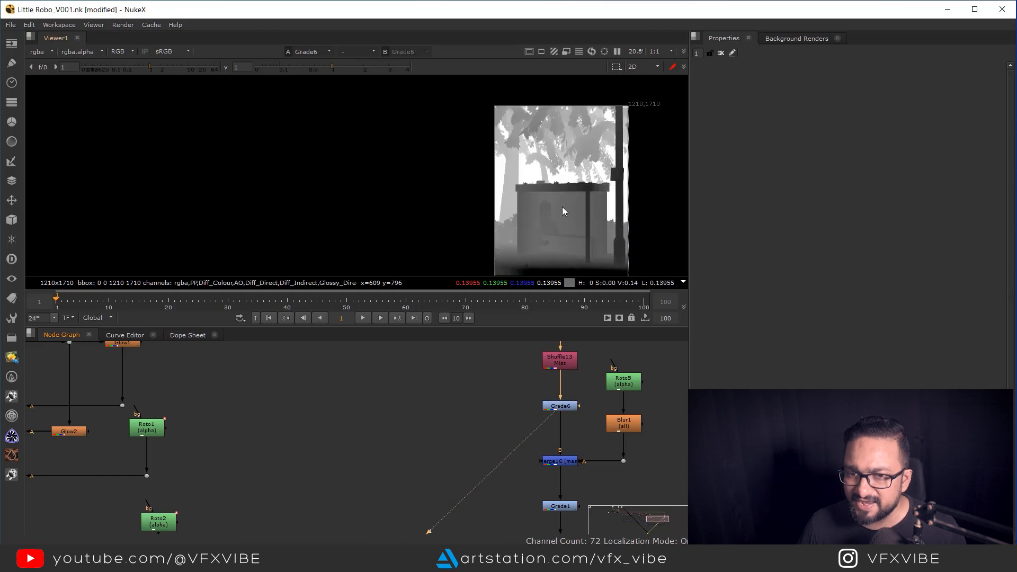
pyautogui.scroll(-1, 561, 208)
pyautogui.scroll(1, 557, 411)
# Branch a separate Grade node off the graded mist pass, place it beside the main comp and view it.
pyautogui.click(557, 409)
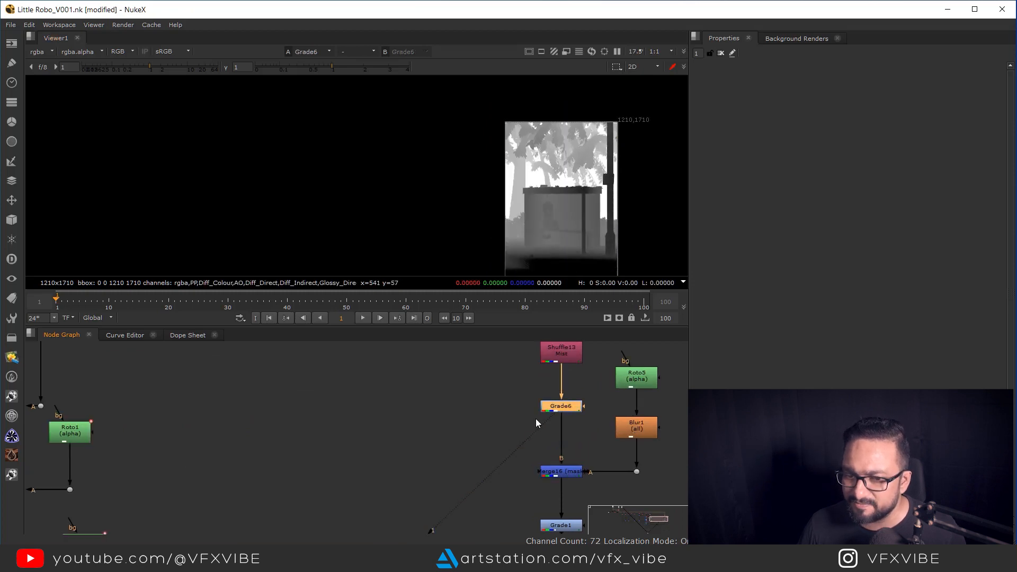
pyautogui.scroll(-2, 535, 422)
pyautogui.press('g')
pyautogui.moveTo(544, 410); pyautogui.dragTo(639, 381)
pyautogui.scroll(-3, 554, 417)
pyautogui.moveTo(518, 449); pyautogui.dragTo(516, 450)
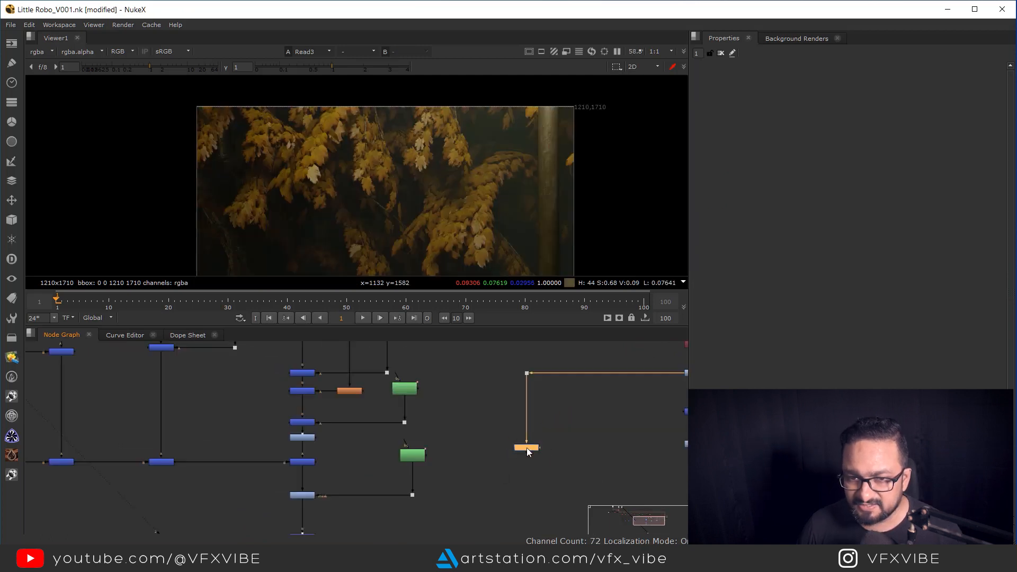
pyautogui.press('1')
pyautogui.click(569, 457)
pyautogui.moveTo(570, 457); pyautogui.dragTo(554, 440, button='middle')
# Create a Constant node and sample its colour from the hazy background beside the pole in the reference image.
pyautogui.click(13, 50)
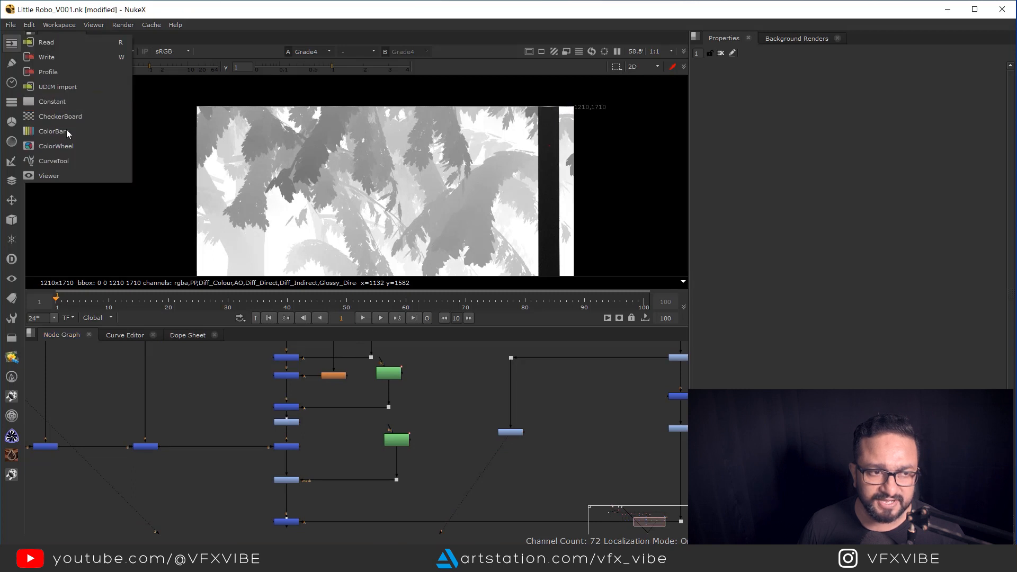
pyautogui.click(44, 132)
pyautogui.press('2')
pyautogui.moveTo(509, 431); pyautogui.dragTo(491, 435, button='middle')
pyautogui.scroll(3, 507, 151)
pyautogui.moveTo(506, 150); pyautogui.dragTo(470, 187, button='middle')
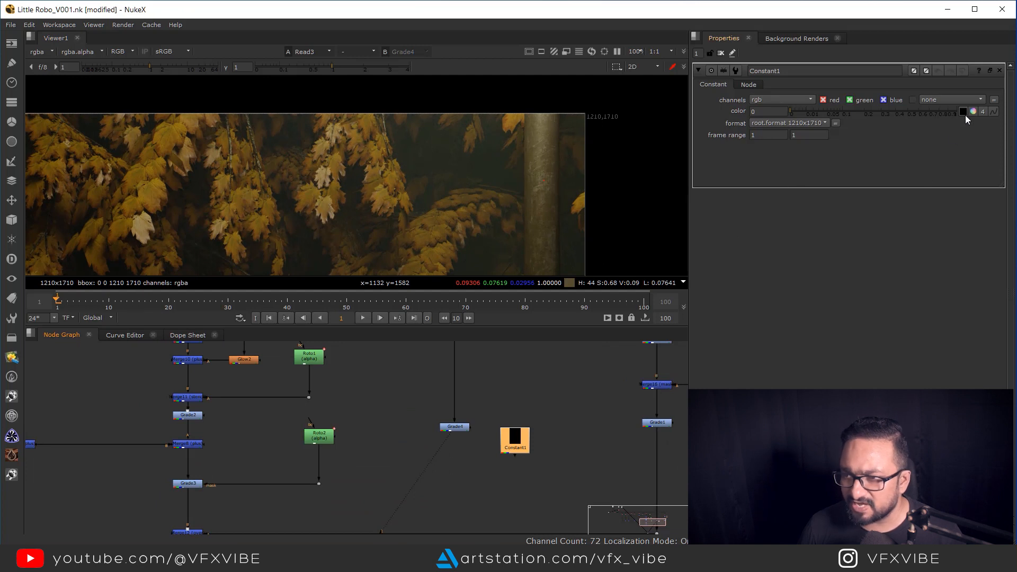
pyautogui.keyDown('ctrl'); pyautogui.keyDown('shift'); pyautogui.moveTo(525, 145); pyautogui.dragTo(534, 155); pyautogui.keyUp('shift'); pyautogui.keyUp('ctrl')
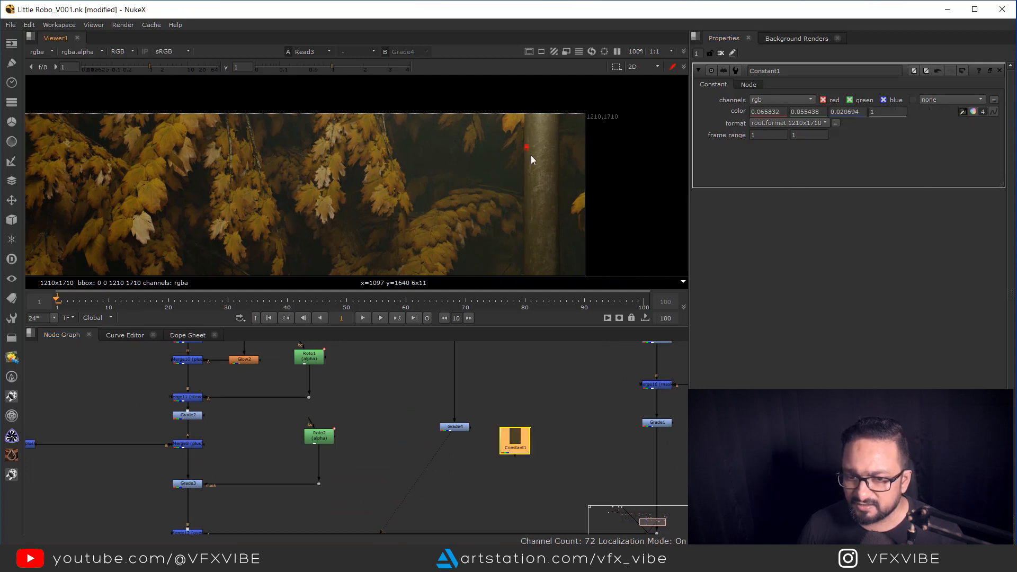
pyautogui.moveTo(520, 437); pyautogui.dragTo(528, 416)
# Merge the Constant with the branched mist Grade and view the result.
pyautogui.click(467, 470)
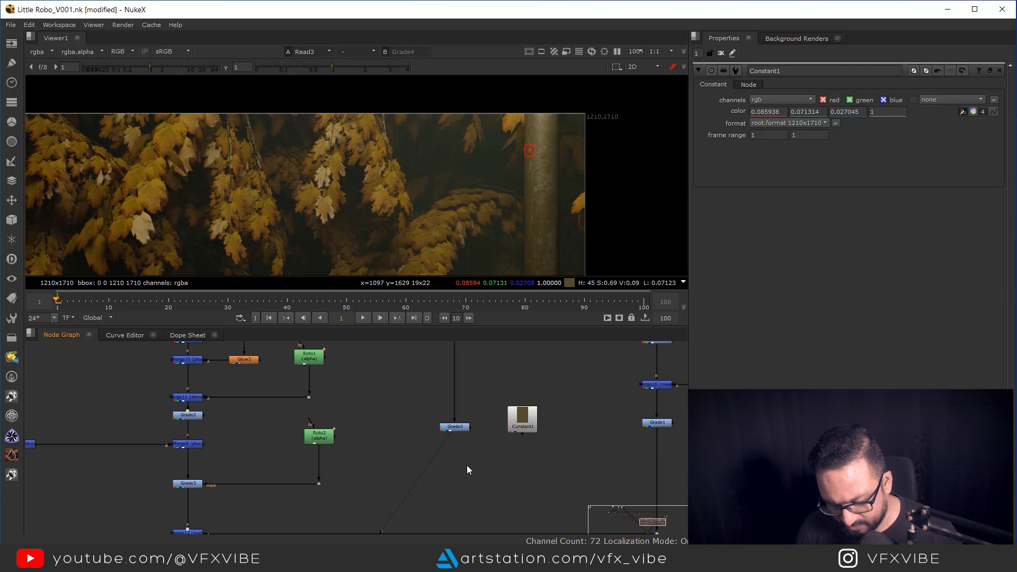
pyautogui.press('m')
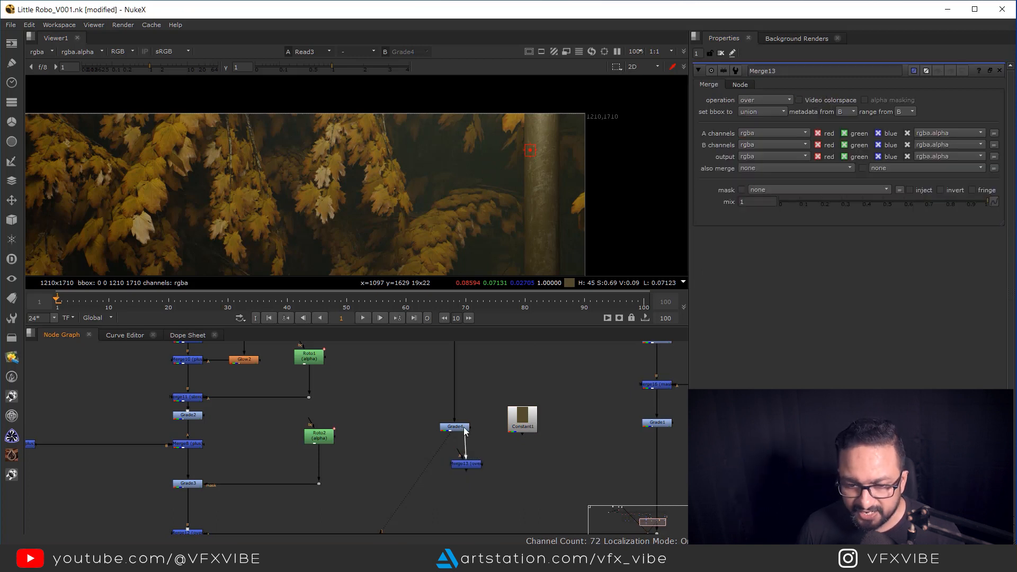
pyautogui.moveTo(467, 464); pyautogui.dragTo(527, 414)
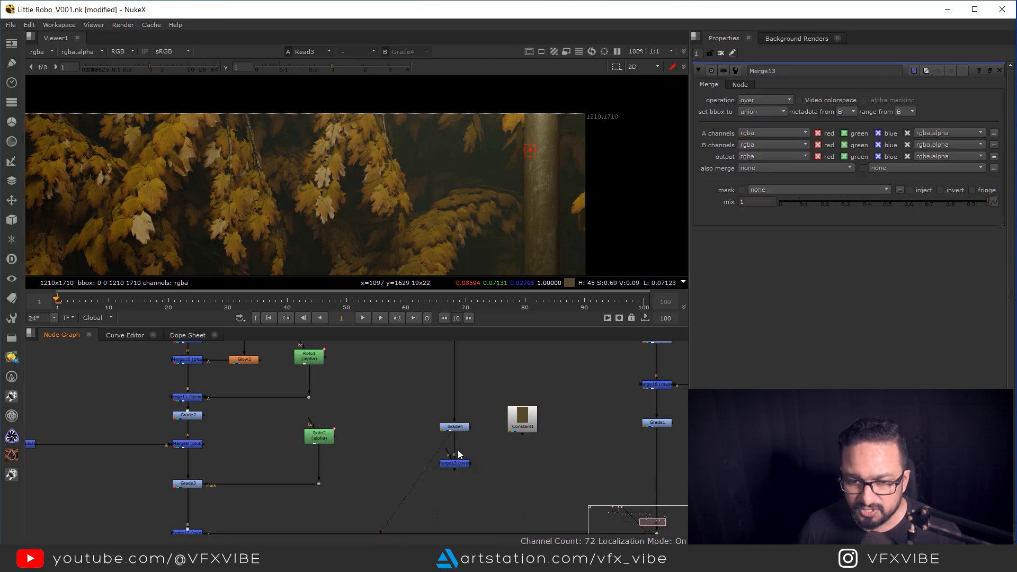
pyautogui.click(459, 462)
pyautogui.press('1')
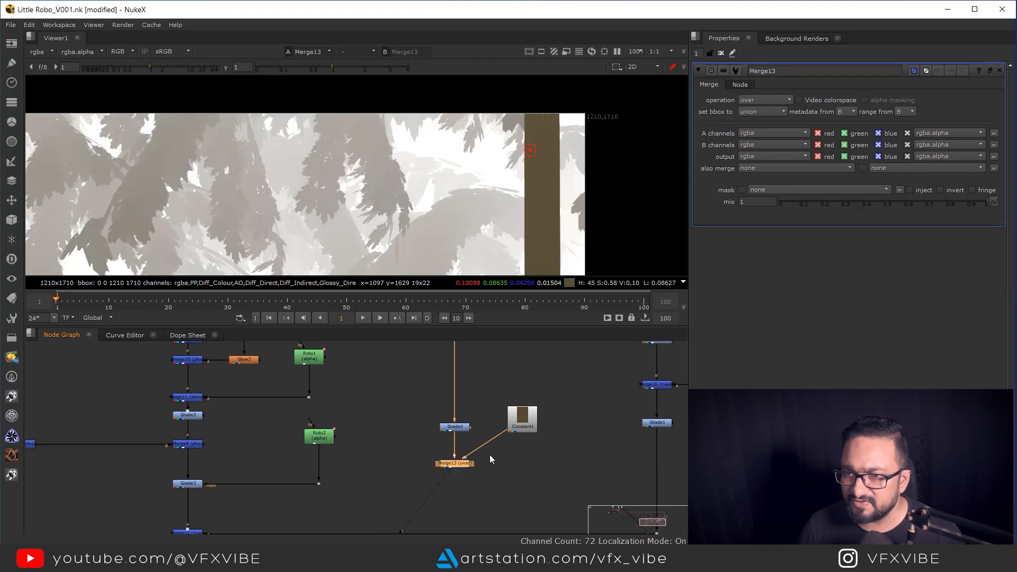
# Set the Constant merge's operation to multiply and the branched Grade's gamma to 0.82.
pyautogui.click(757, 100)
pyautogui.click(757, 199)
pyautogui.scroll(-3, 503, 202)
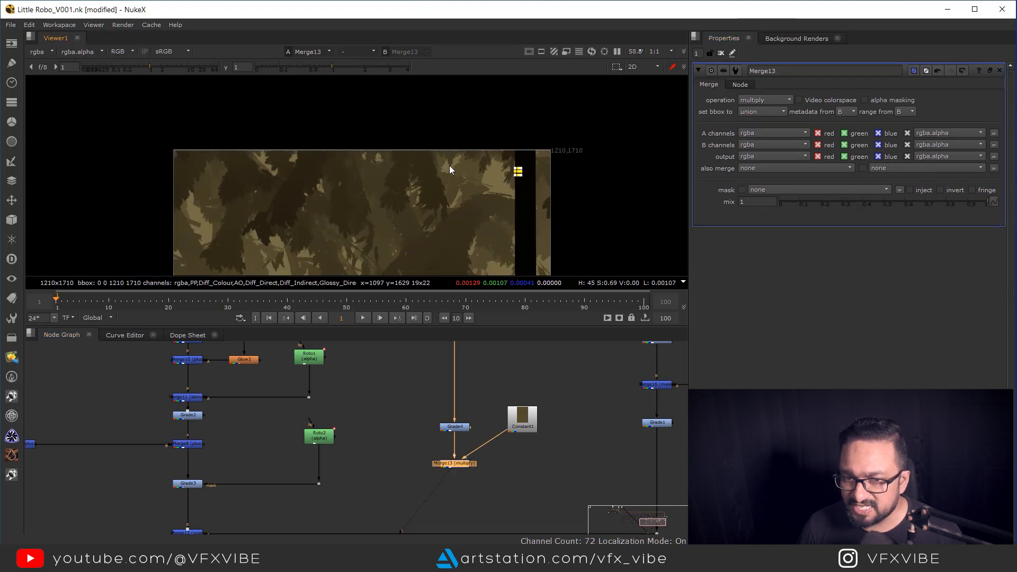
pyautogui.click(461, 428)
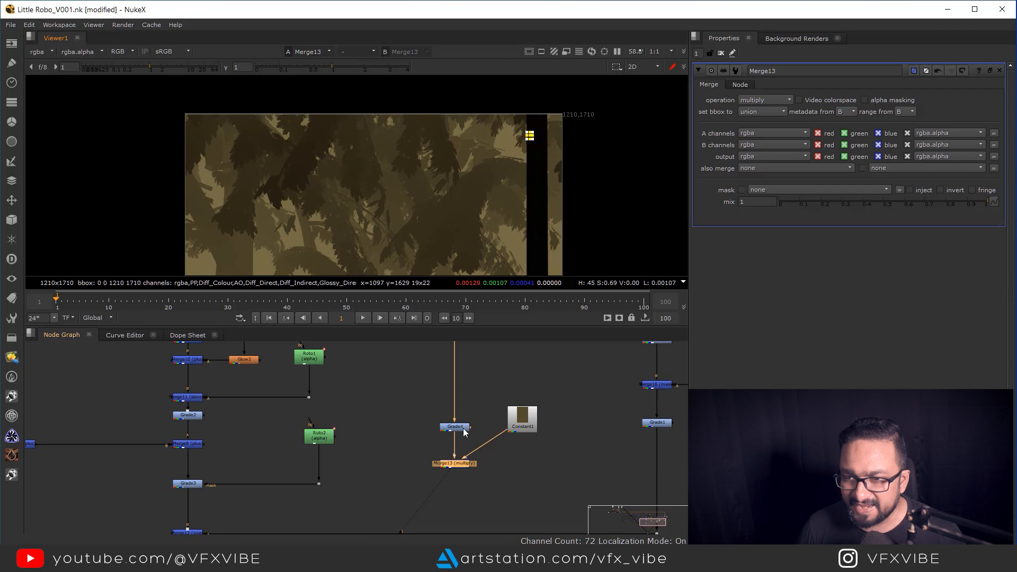
pyautogui.click(860, 184)
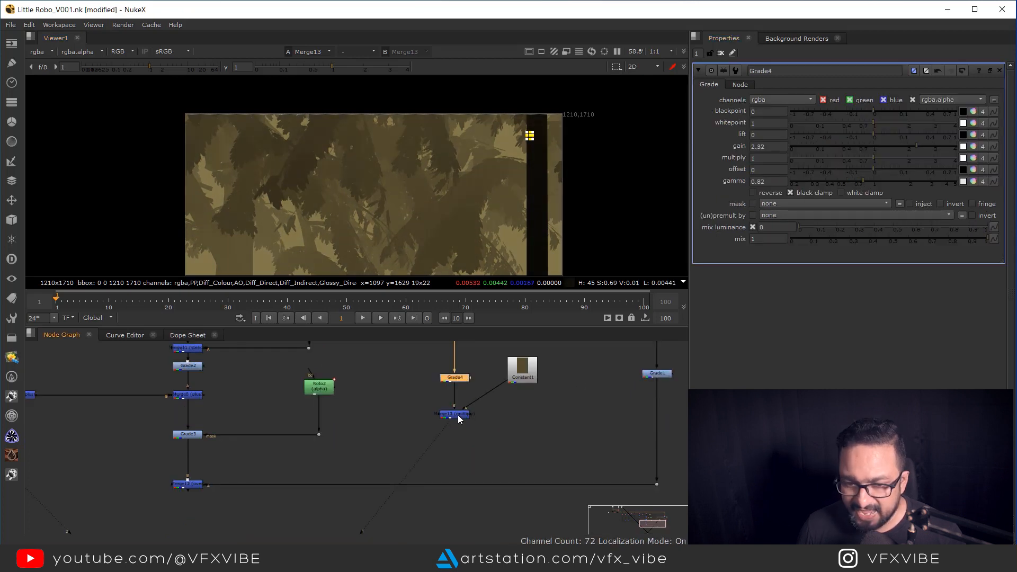
# Add a Roto node beside the tinted mist and draw a feathered shape over the image's upper-right corner.
pyautogui.click(458, 411)
pyautogui.click(498, 426)
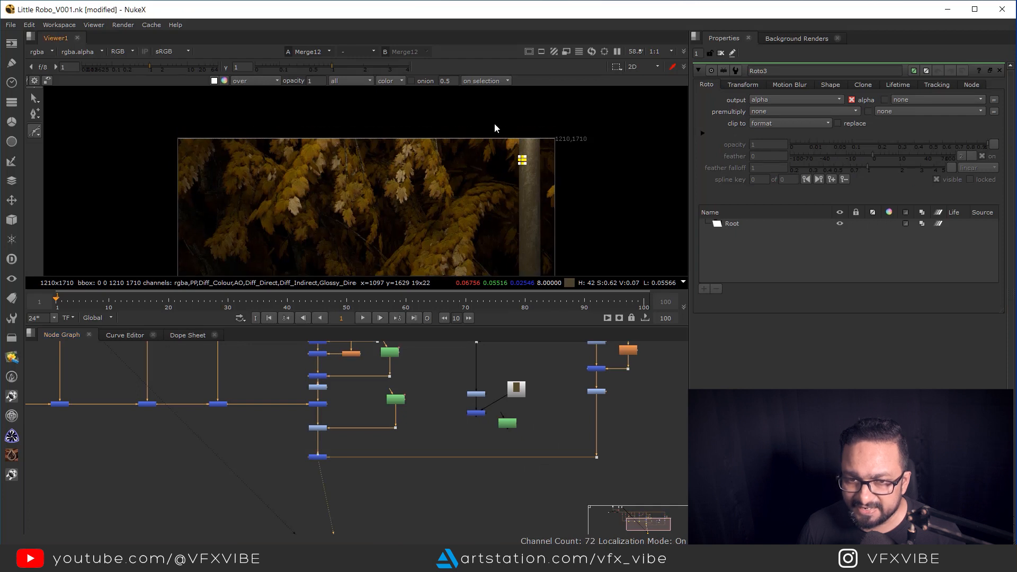
pyautogui.scroll(-5, 498, 130)
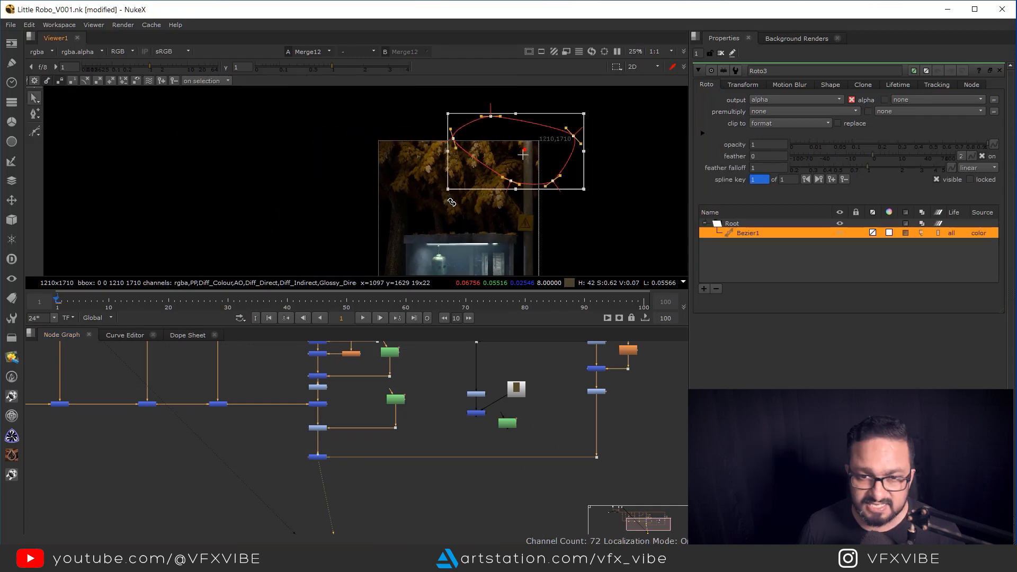
pyautogui.keyDown('ctrl'); pyautogui.moveTo(522, 177); pyautogui.dragTo(540, 137); pyautogui.keyUp('ctrl')
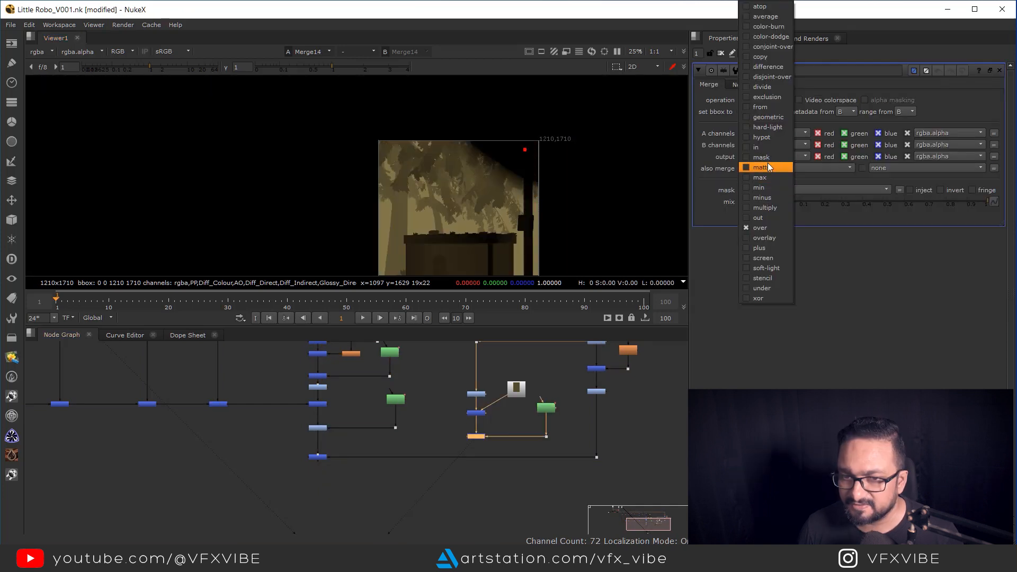
# Limit the tinted mist to the Roto shape by setting their merge's operation to mask.
pyautogui.click(760, 172)
pyautogui.click(765, 100)
pyautogui.click(770, 154)
pyautogui.scroll(2, 517, 179)
pyautogui.moveTo(517, 179); pyautogui.dragTo(539, 195, button='middle')
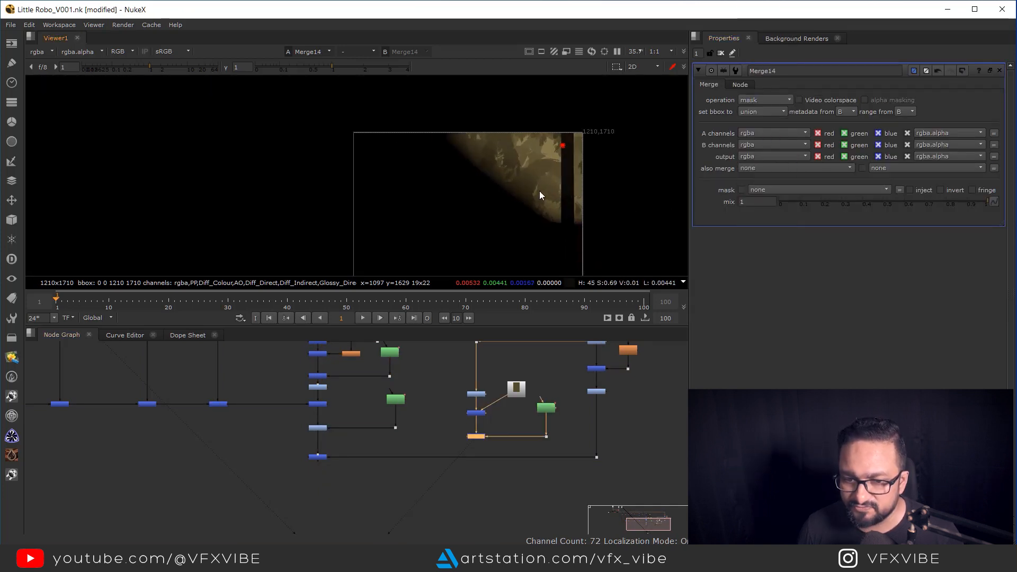
# Add a merge at the end of the main comp and connect the masked mist as its A input.
pyautogui.moveTo(480, 455); pyautogui.dragTo(502, 427, button='middle')
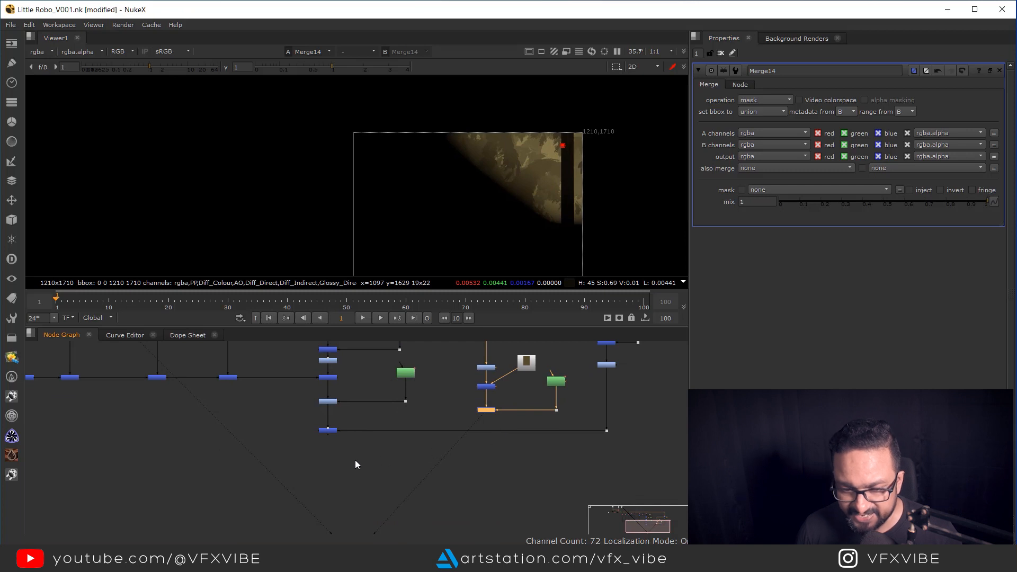
pyautogui.click(322, 460)
pyautogui.press('m')
pyautogui.moveTo(326, 452); pyautogui.dragTo(486, 409)
pyautogui.moveTo(517, 188); pyautogui.dragTo(505, 191, button='middle')
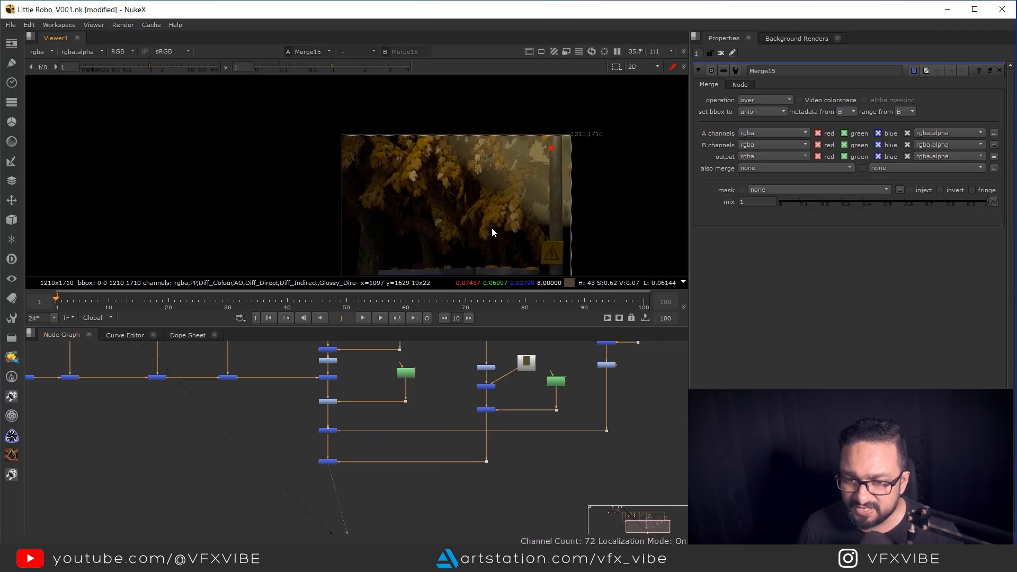
# Insert a Blur node after the corner mist's Roto and set its size to 32.5.
pyautogui.doubleClick(555, 380)
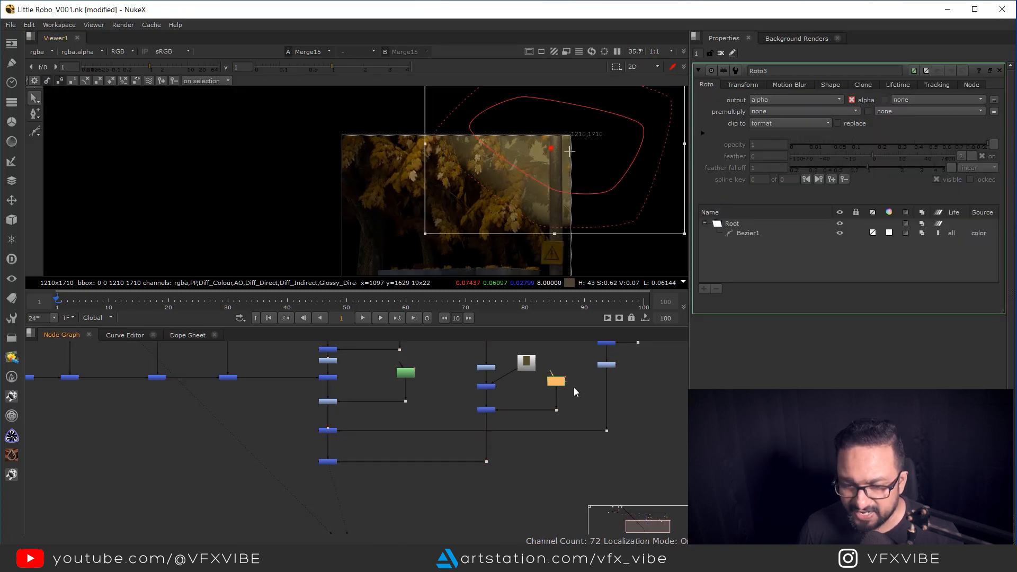
pyautogui.moveTo(558, 385); pyautogui.dragTo(564, 380)
pyautogui.press('b')
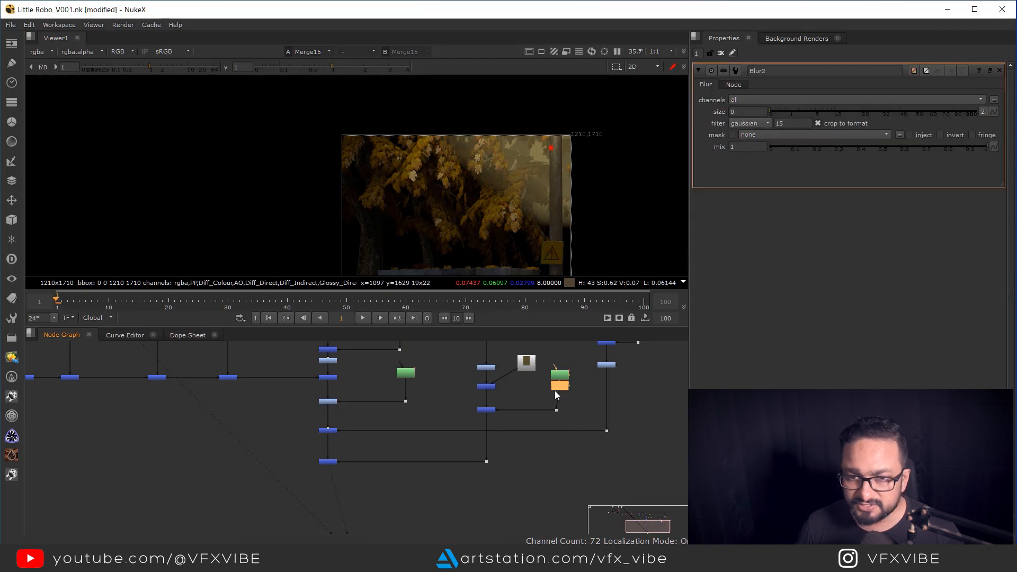
pyautogui.moveTo(771, 109); pyautogui.dragTo(887, 112)
# Set the final mist merge's mix to 0.2 and check the corner haze and whole frame.
pyautogui.click(329, 461)
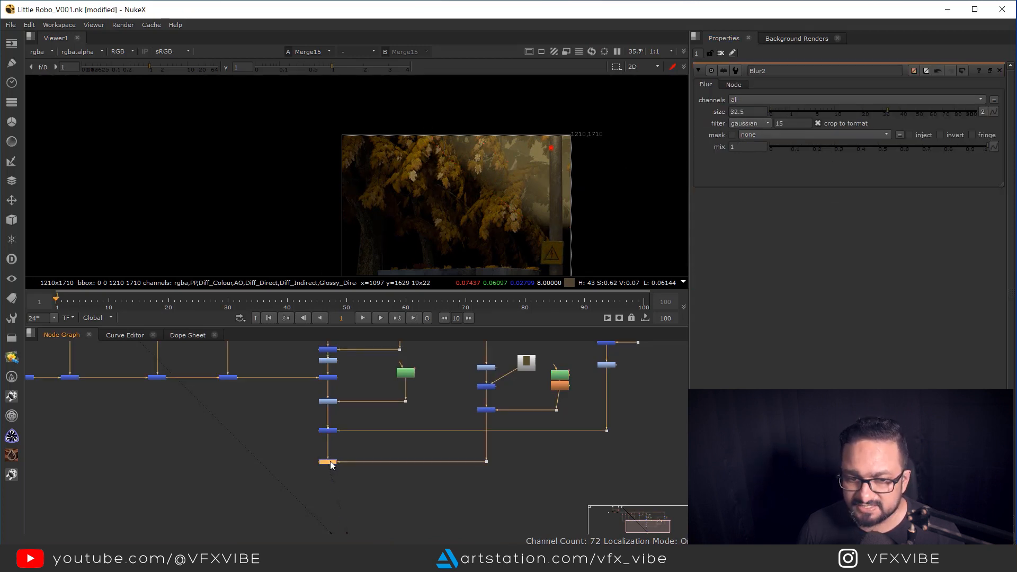
pyautogui.doubleClick(329, 461)
pyautogui.click(820, 211)
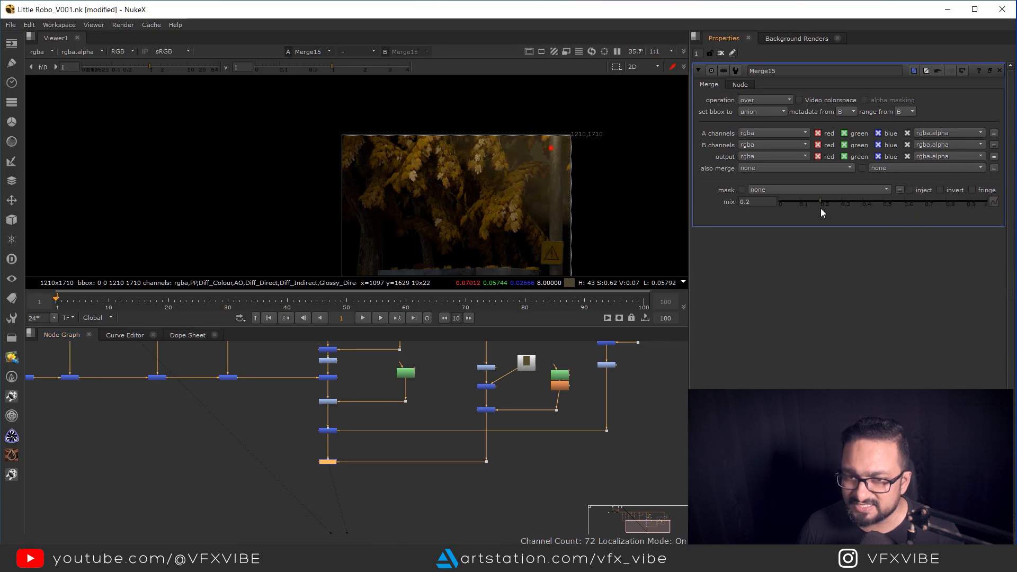
pyautogui.scroll(2, 527, 203)
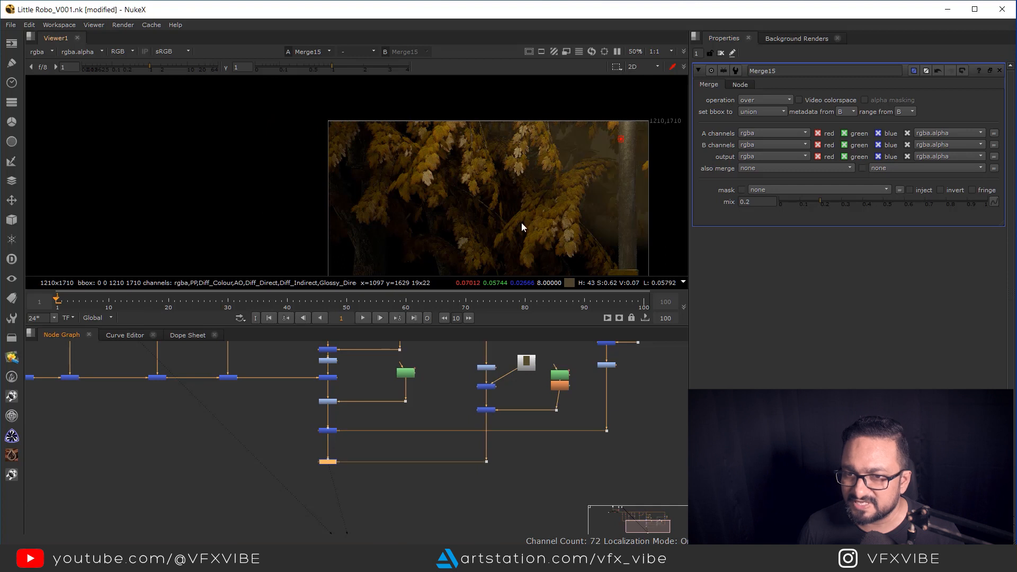
pyautogui.moveTo(510, 186); pyautogui.dragTo(529, 194, button='middle')
pyautogui.scroll(-3, 530, 200)
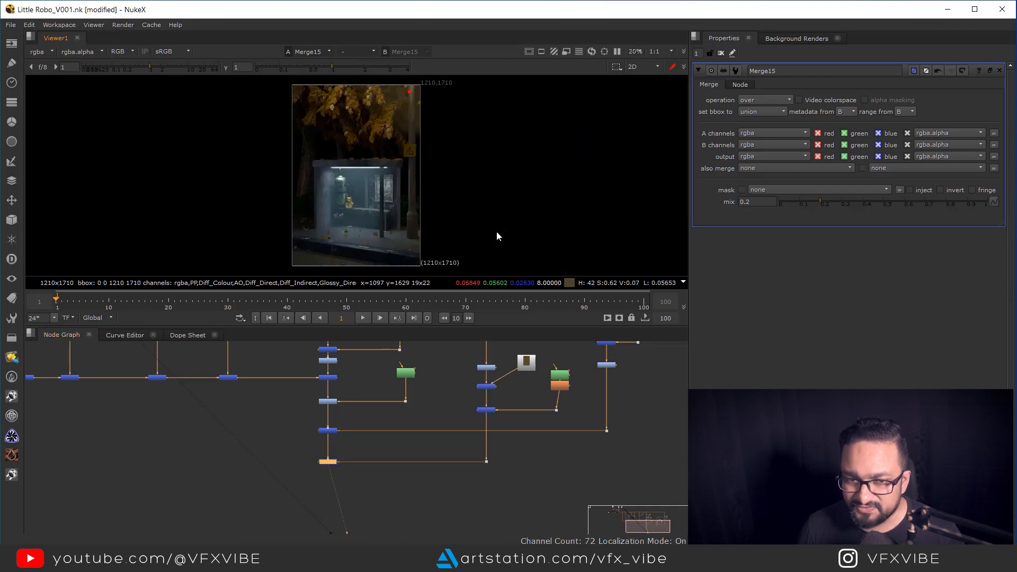
pyautogui.moveTo(384, 477); pyautogui.dragTo(411, 443, button='middle')
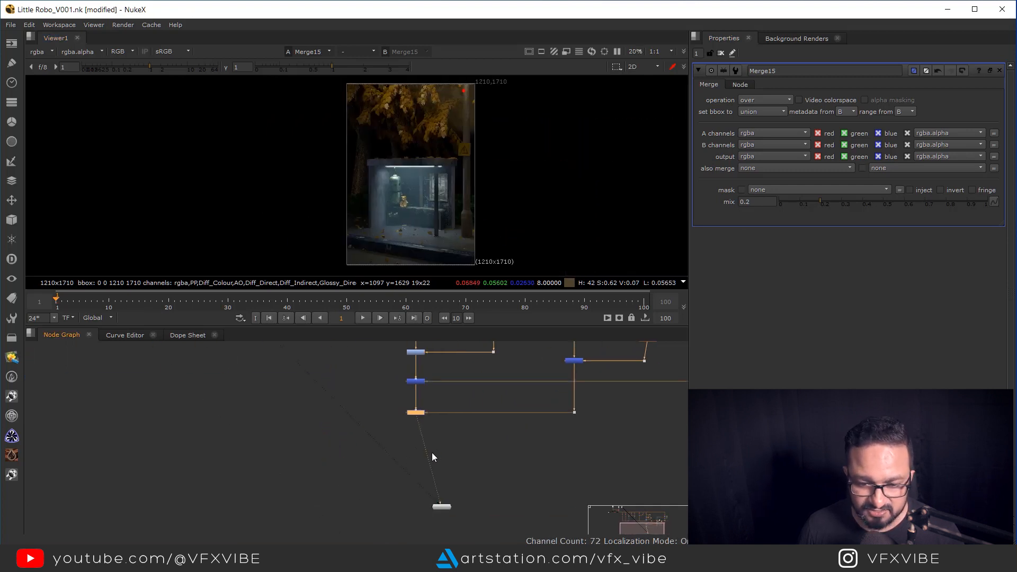
# Add a Grade node after the final mist merge and set its gamma to 0.9 and gain to 1.2.
pyautogui.click(411, 454)
pyautogui.press('g')
pyautogui.moveTo(413, 454); pyautogui.dragTo(415, 450)
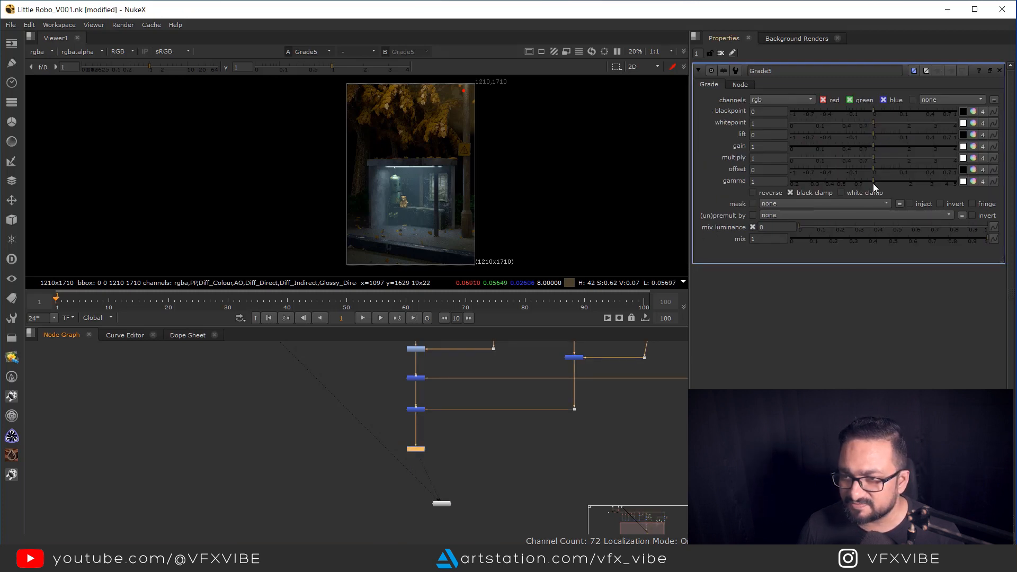
pyautogui.moveTo(872, 181); pyautogui.dragTo(868, 181)
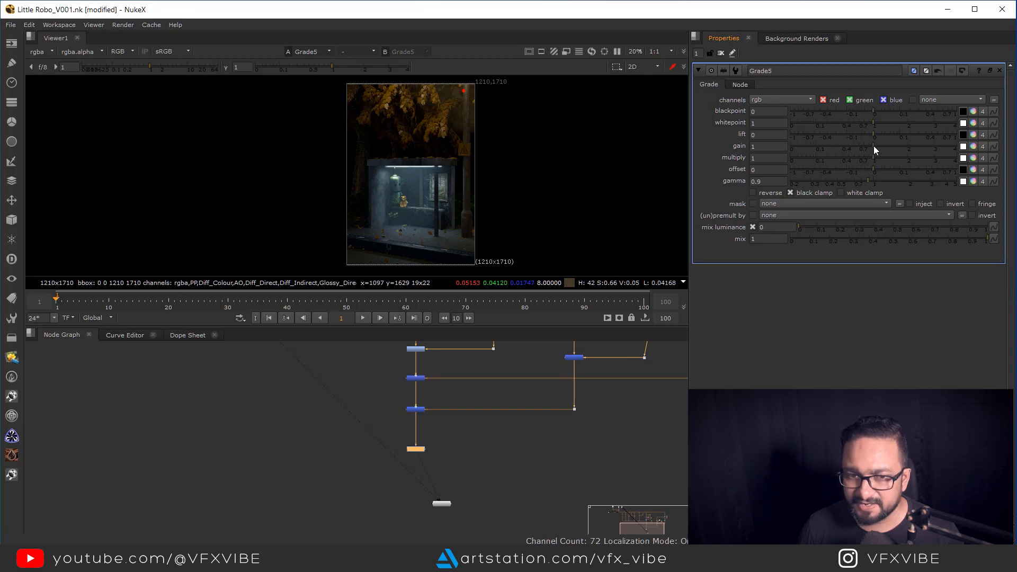
pyautogui.moveTo(874, 147); pyautogui.dragTo(878, 151)
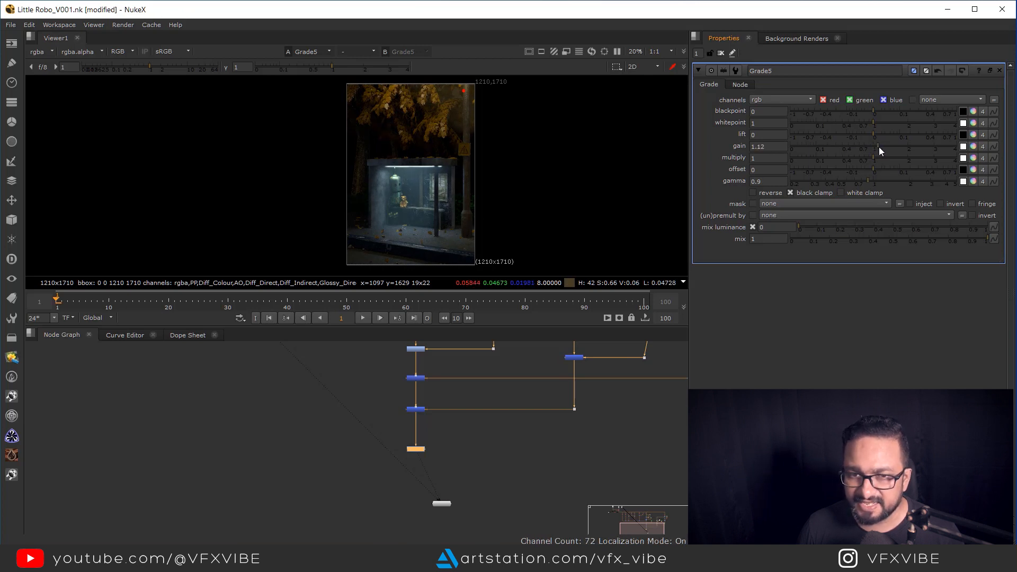
# Examine the graded shelter, the foliage above it and the whole frame in the enlarged viewer.
pyautogui.press('space')
pyautogui.scroll(5, 522, 255)
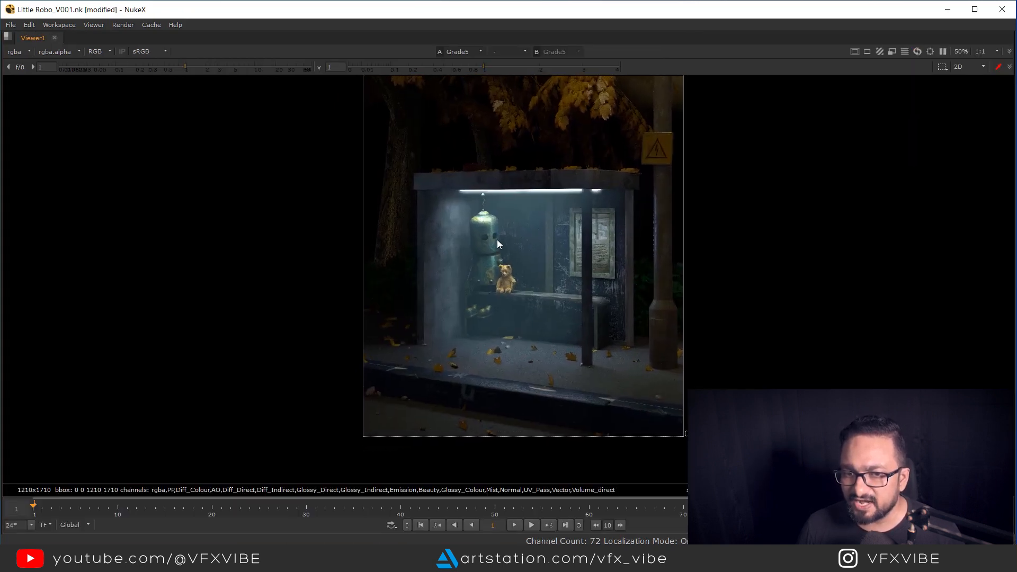
pyautogui.moveTo(489, 290); pyautogui.dragTo(572, 379)
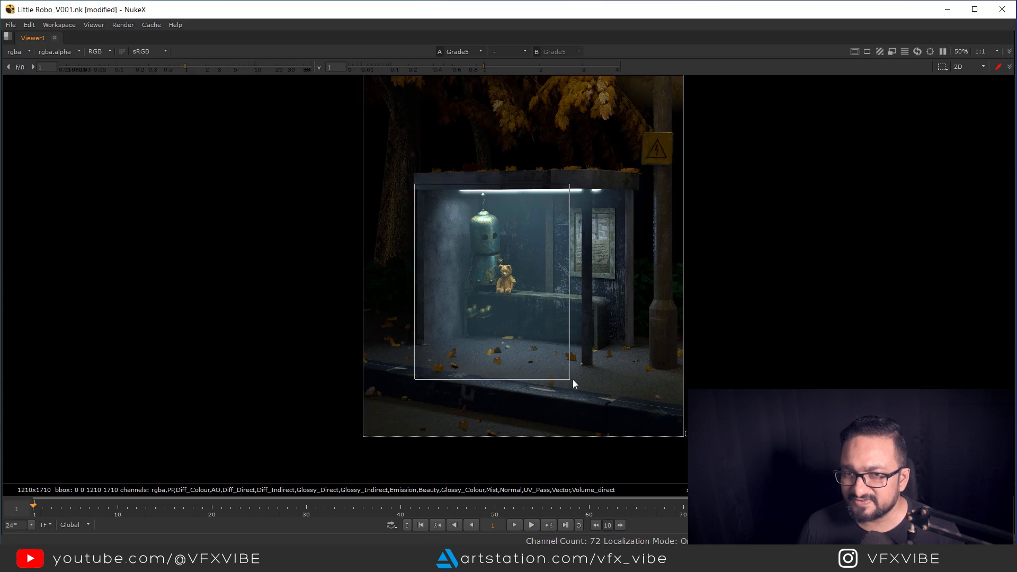
pyautogui.moveTo(545, 207); pyautogui.dragTo(572, 313, button='middle')
pyautogui.moveTo(384, 94); pyautogui.dragTo(590, 268)
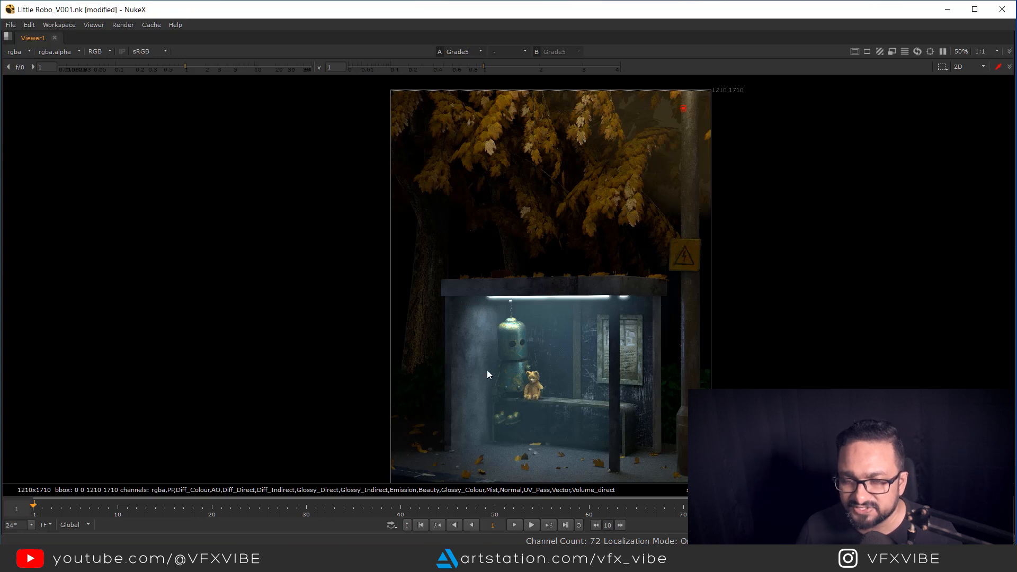
pyautogui.press('f')
pyautogui.press('space')
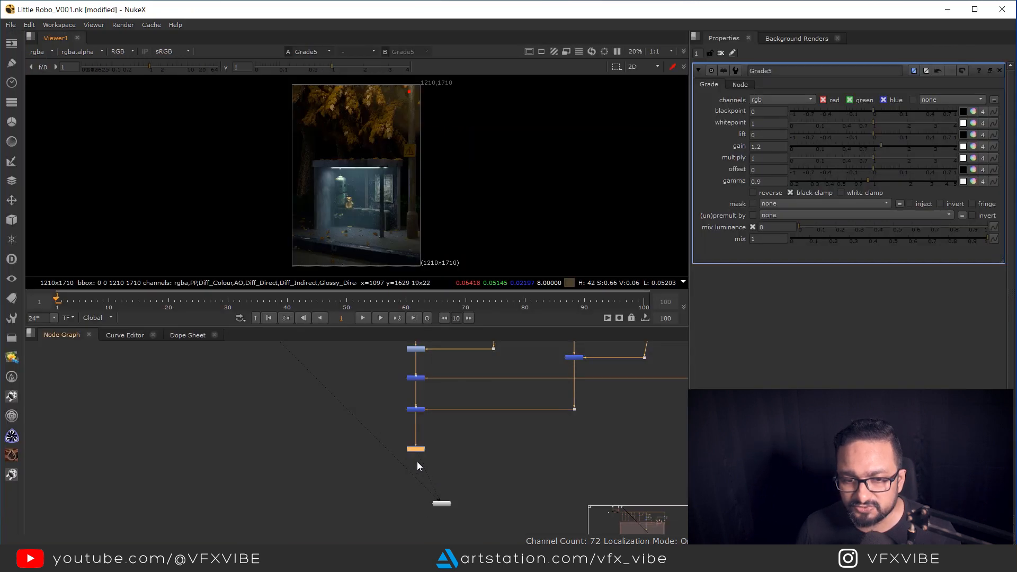
# Show the reference image in the enlarged viewer and compare its overall look with the graded comp.
pyautogui.click(432, 401)
pyautogui.moveTo(432, 398); pyautogui.dragTo(455, 497, button='middle')
pyautogui.moveTo(281, 383); pyautogui.dragTo(433, 545, button='middle')
pyautogui.press('1')
pyautogui.press('space')
pyautogui.scroll(3, 638, 328)
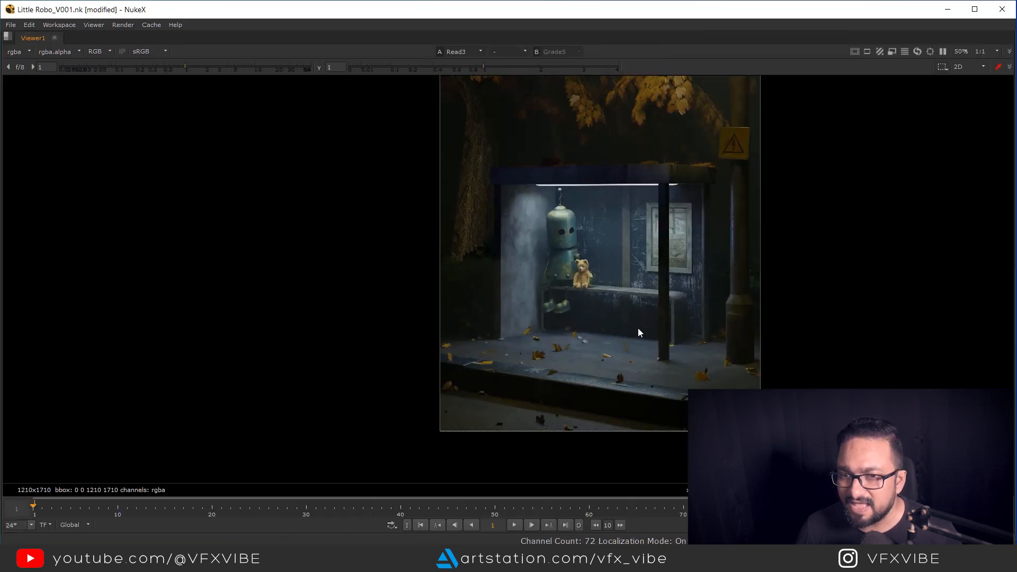
pyautogui.moveTo(638, 338); pyautogui.dragTo(639, 388, button='middle')
pyautogui.press('1')
pyautogui.press('2')
pyautogui.press('1')
pyautogui.press('2')
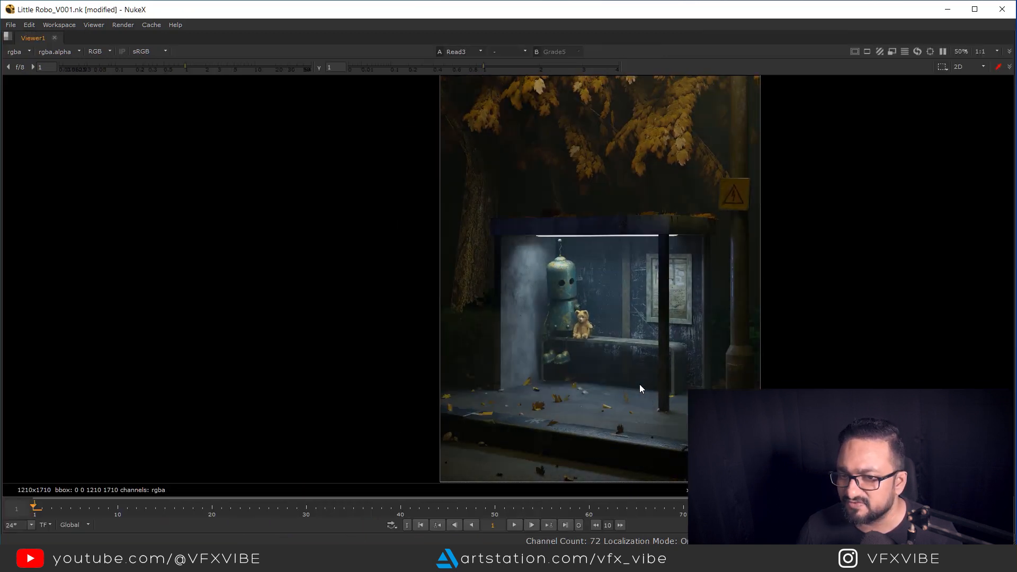
pyautogui.press('1')
# Compare the robot, teddy bear and shelter interior between the reference image and the graded comp.
pyautogui.moveTo(510, 230); pyautogui.dragTo(624, 393)
pyautogui.moveTo(550, 243); pyautogui.dragTo(667, 412)
pyautogui.moveTo(557, 272); pyautogui.dragTo(629, 371)
pyautogui.press('1')
pyautogui.press('2')
pyautogui.press('1')
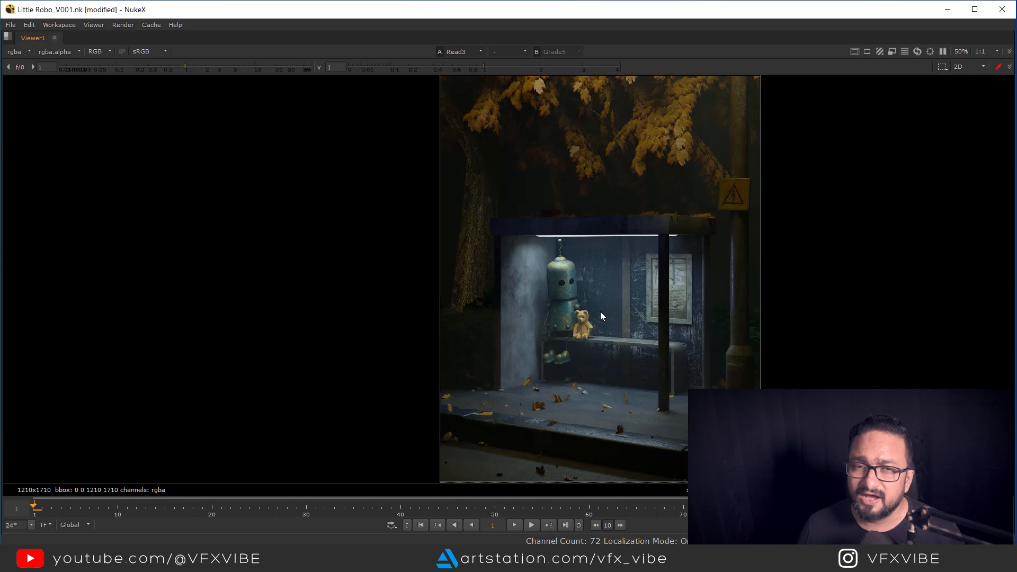
pyautogui.press('2')
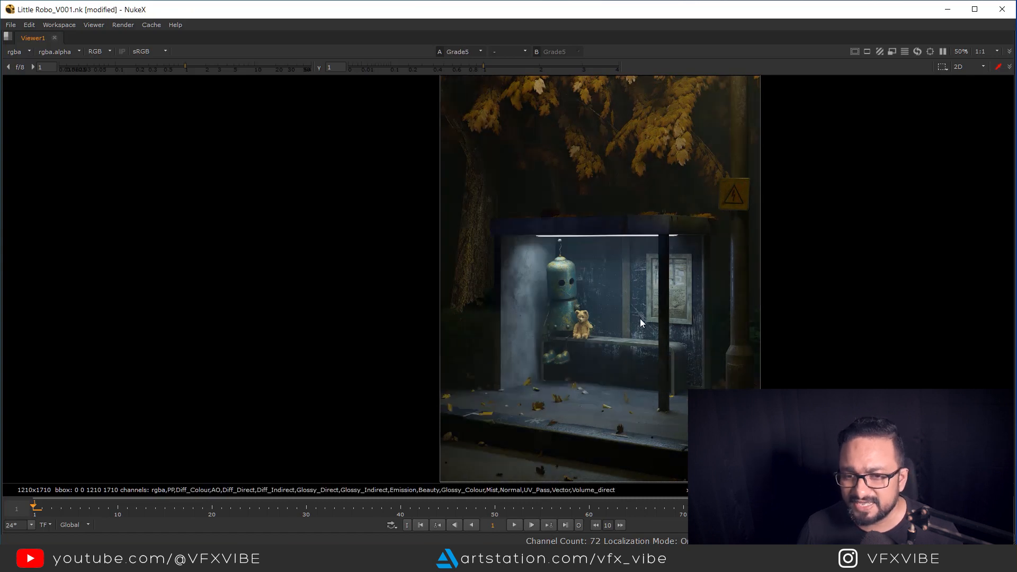
pyautogui.press('1')
pyautogui.press('2')
pyautogui.press('1')
pyautogui.press('2')
# Inspect the robot and light tube up close in the graded comp, check the whole frame, and restore the full workspace layout.
pyautogui.scroll(3, 564, 273)
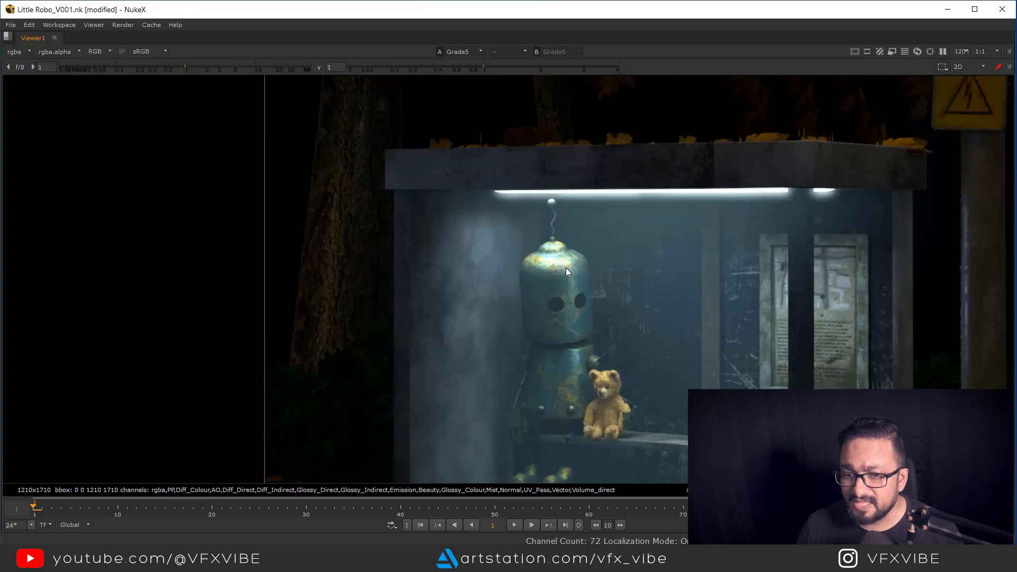
pyautogui.scroll(-5, 565, 268)
pyautogui.scroll(-1, 551, 263)
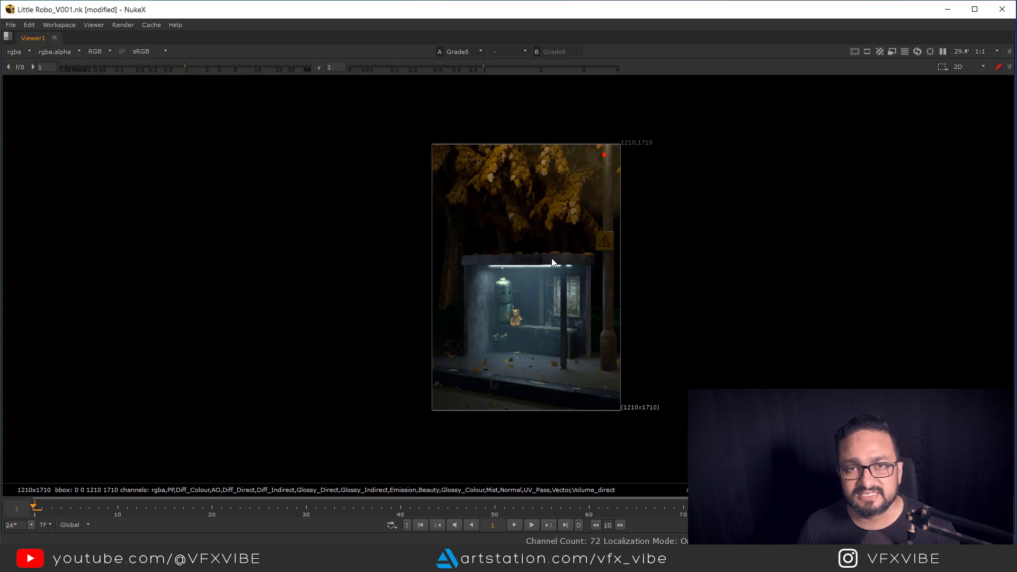
pyautogui.press('space')
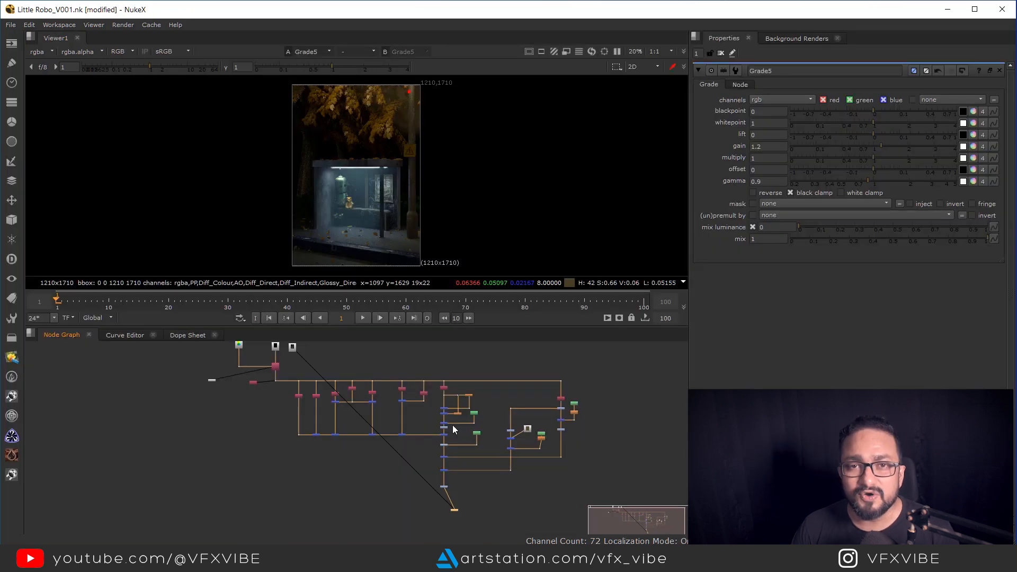